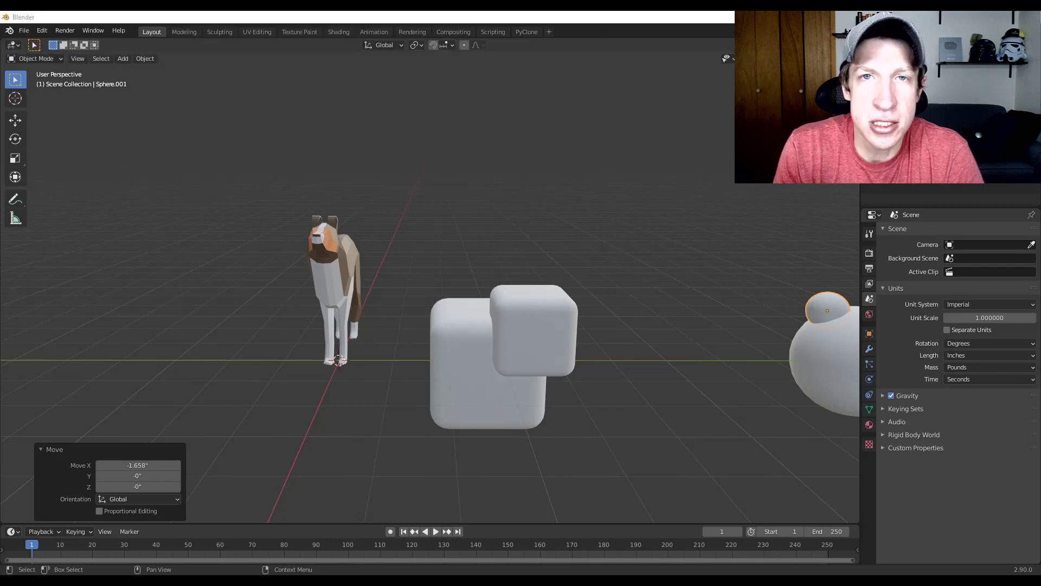
{"action": "left_click", "coordinate": [615, 342]}
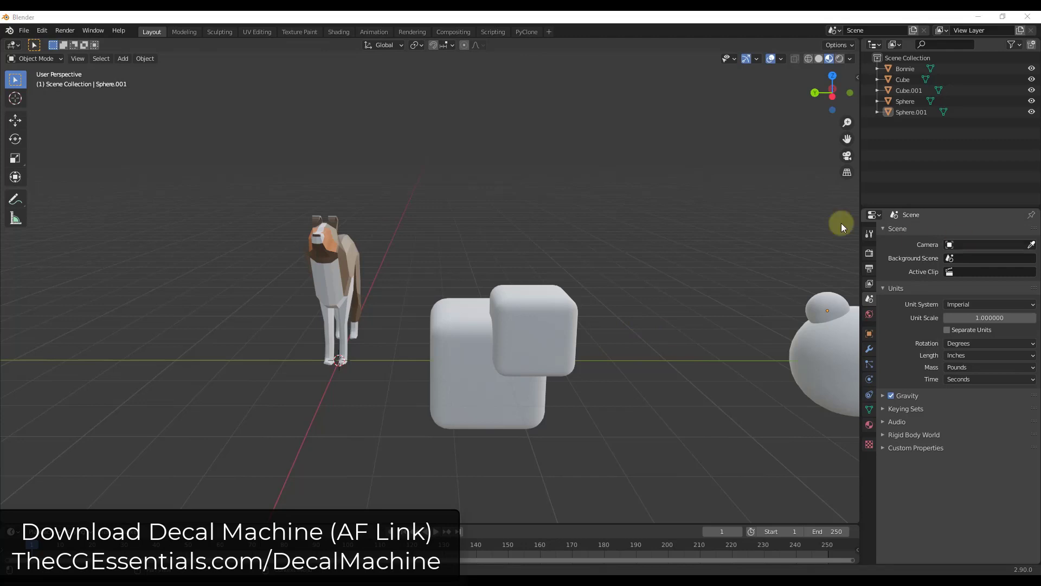
{"action": "middle_click_drag", "start_coordinate": [529, 283], "coordinate": [511, 322]}
{"action": "scroll", "coordinate": [568, 306], "scroll_direction": "up", "scroll_amount": 3}
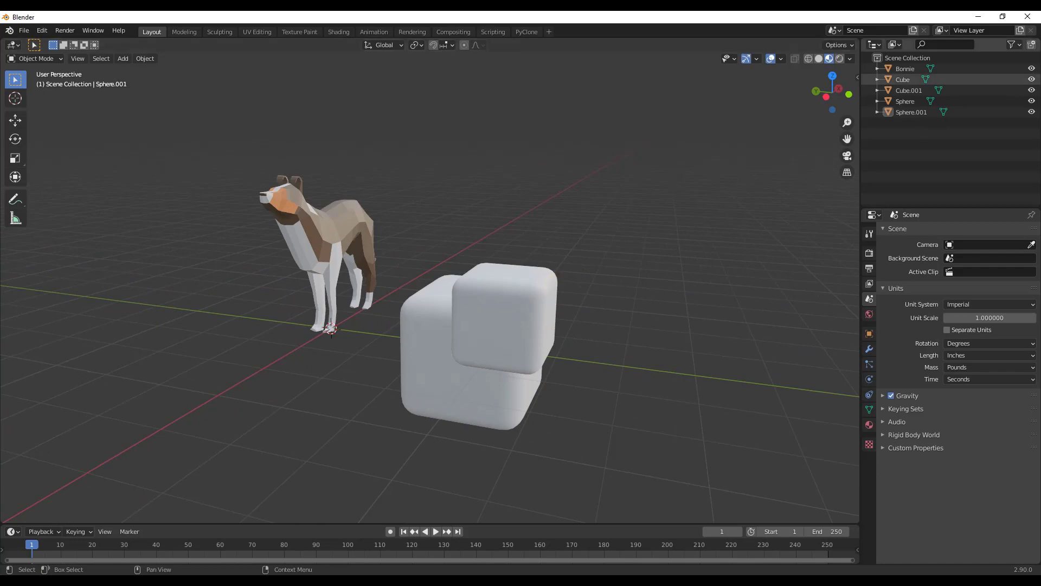
{"action": "key", "text": "alt+Tab"}
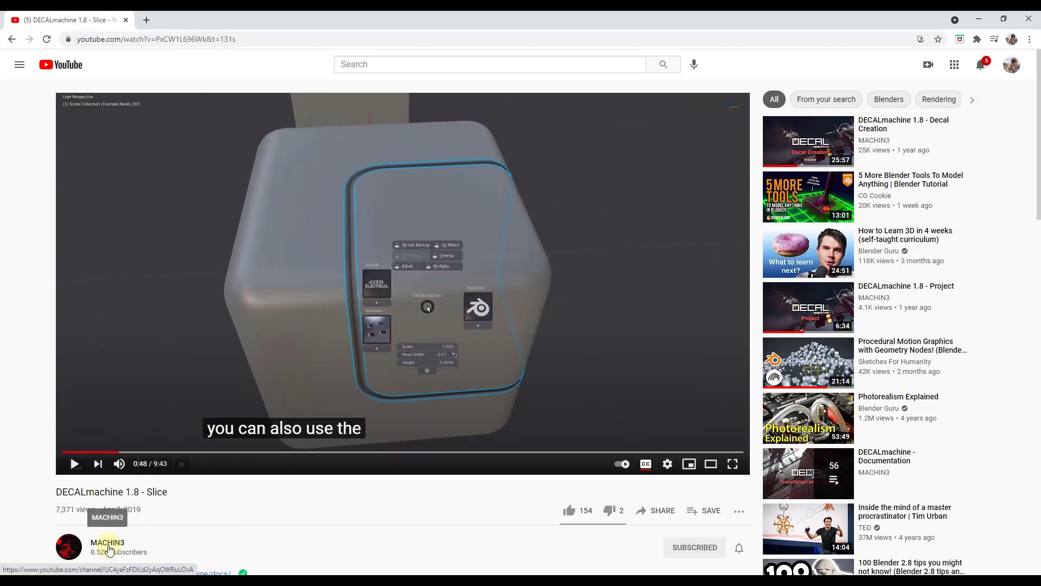
{"action": "key", "text": "alt+Tab"}
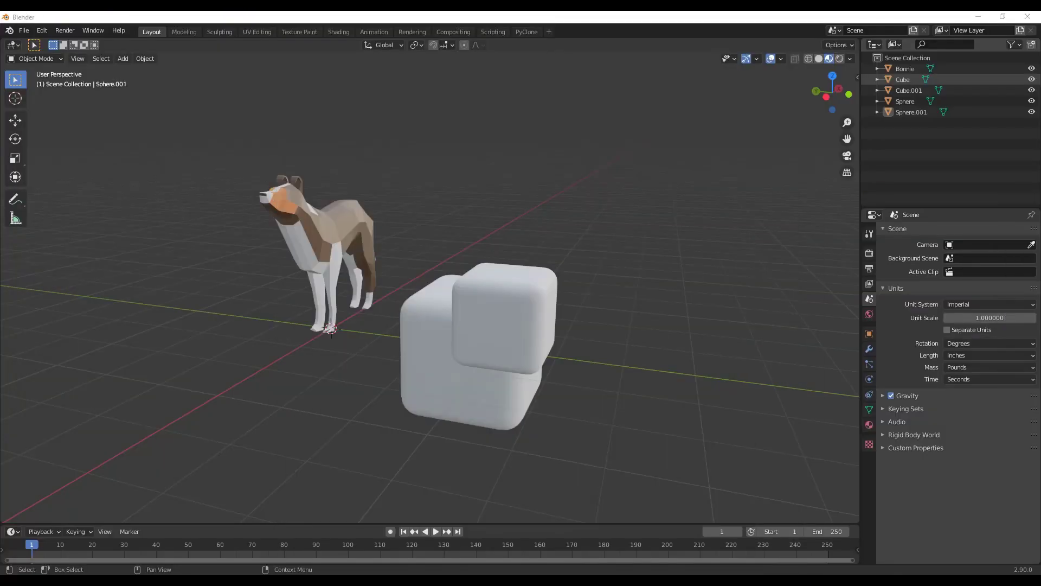
{"action": "middle_click_drag", "start_coordinate": [544, 368], "coordinate": [494, 394]}
{"action": "scroll", "coordinate": [424, 291], "scroll_direction": "up", "scroll_amount": 2}
{"action": "middle_click_drag", "start_coordinate": [428, 305], "coordinate": [641, 273]}
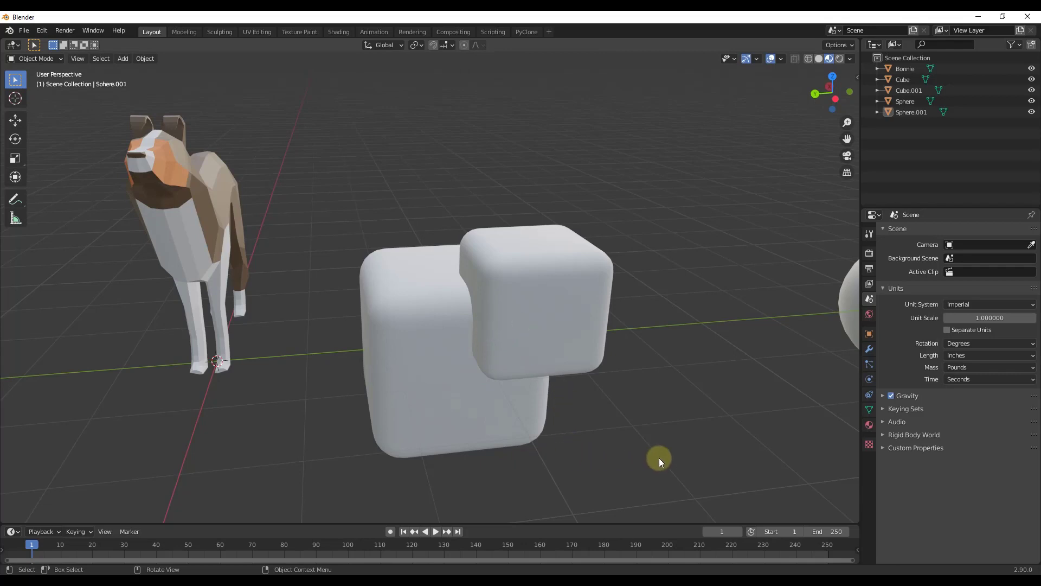
{"action": "middle_click_drag", "start_coordinate": [666, 320], "coordinate": [560, 349]}
{"action": "middle_click_drag", "start_coordinate": [471, 350], "coordinate": [703, 209]}
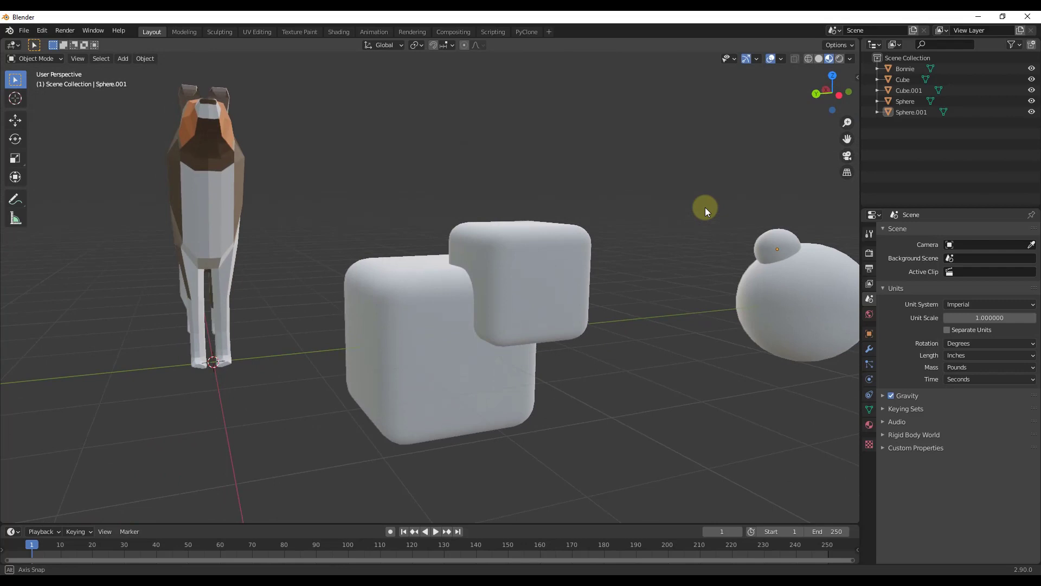
Apply rotation and scale to the small rounded cube and to the large rounded cube.
{"action": "left_click", "coordinate": [420, 327]}
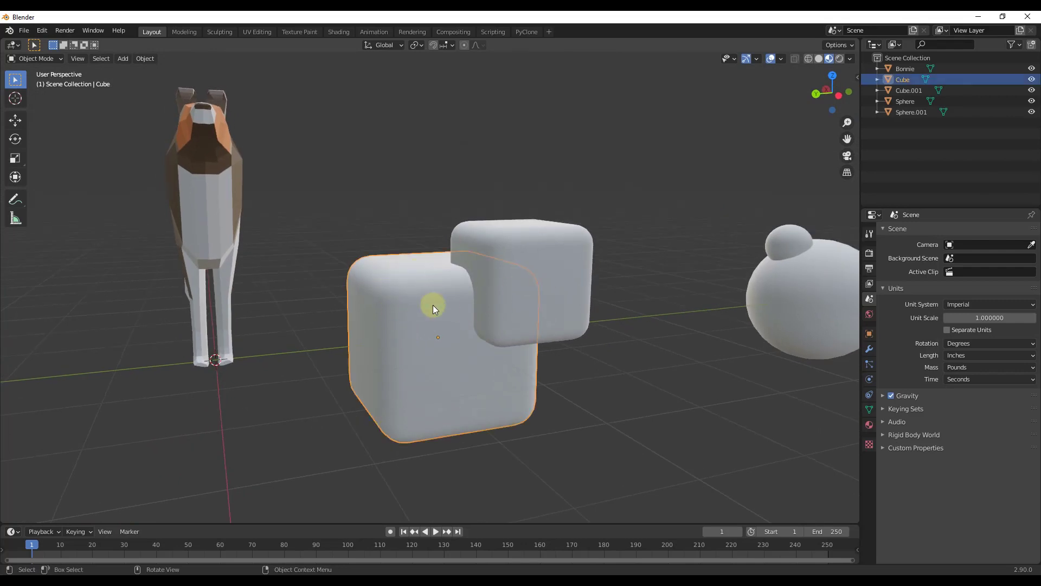
{"action": "left_click", "coordinate": [549, 289]}
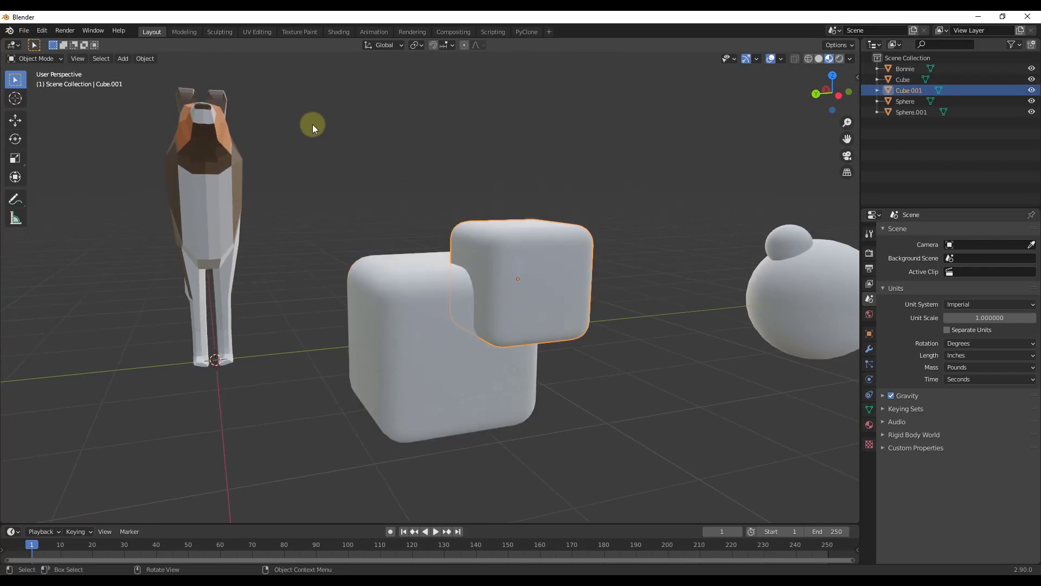
{"action": "left_click", "coordinate": [145, 59]}
{"action": "mouse_move", "coordinate": [179, 116]}
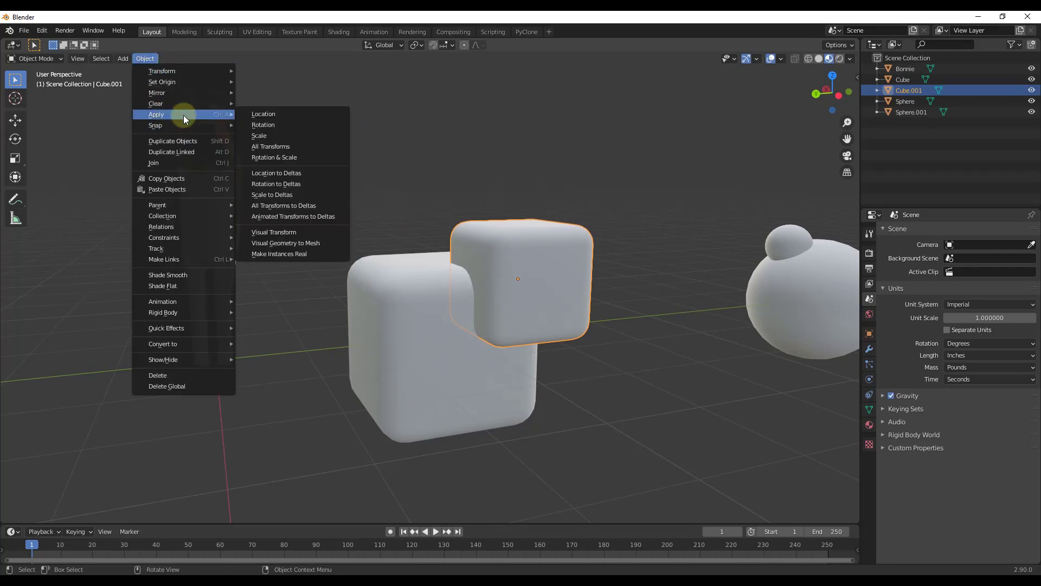
{"action": "left_click", "coordinate": [318, 158]}
{"action": "left_click", "coordinate": [407, 335]}
{"action": "left_click", "coordinate": [145, 58]}
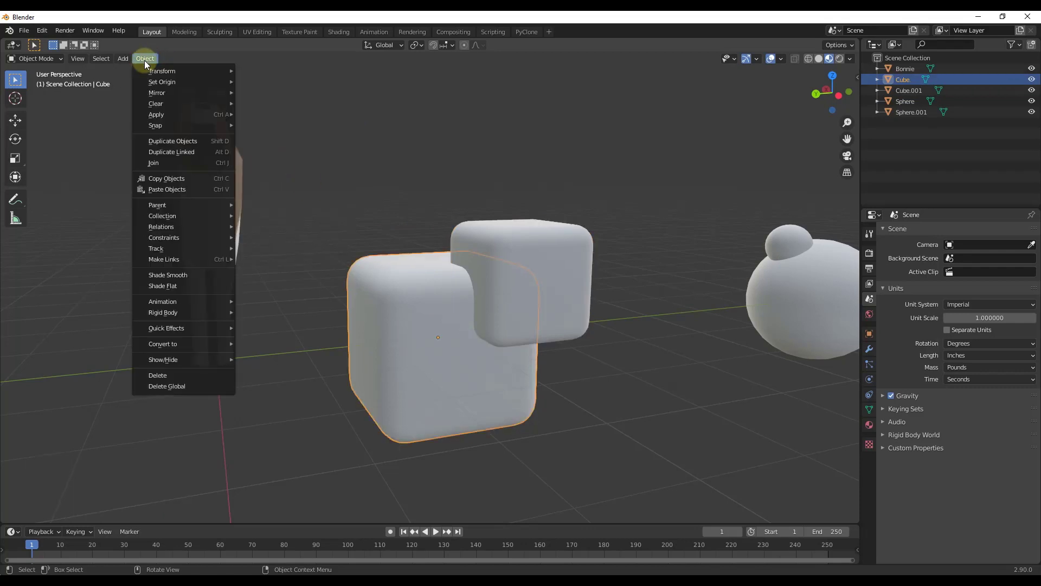
{"action": "mouse_move", "coordinate": [164, 115]}
{"action": "left_click", "coordinate": [275, 157]}
{"action": "middle_click_drag", "start_coordinate": [275, 158], "coordinate": [588, 316]}
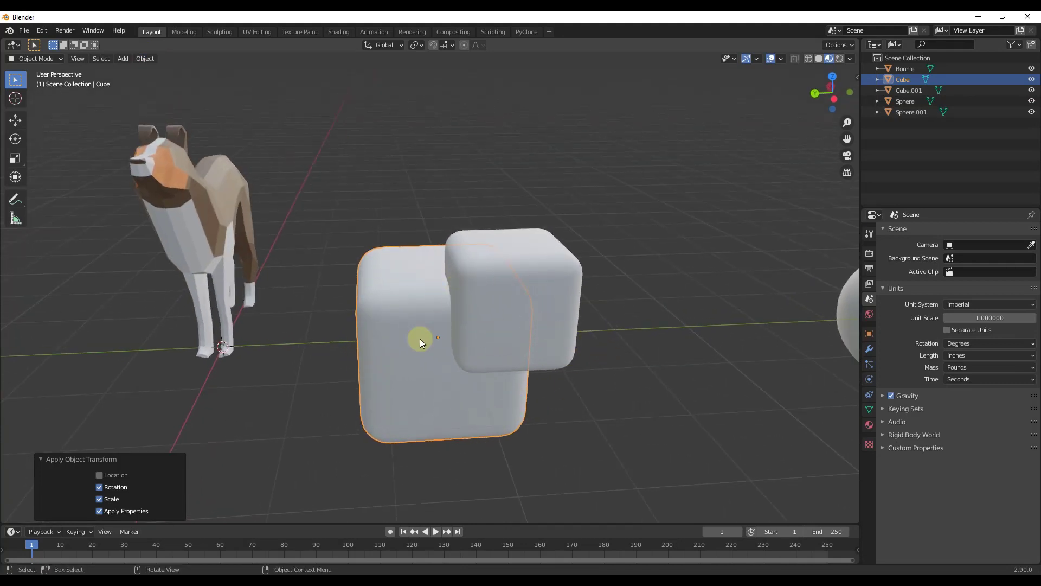
Move the small rounded cube about 2.4 inches along the global Y axis, away from the dog, keeping it overlapping the large cube.
{"action": "left_click", "coordinate": [561, 310]}
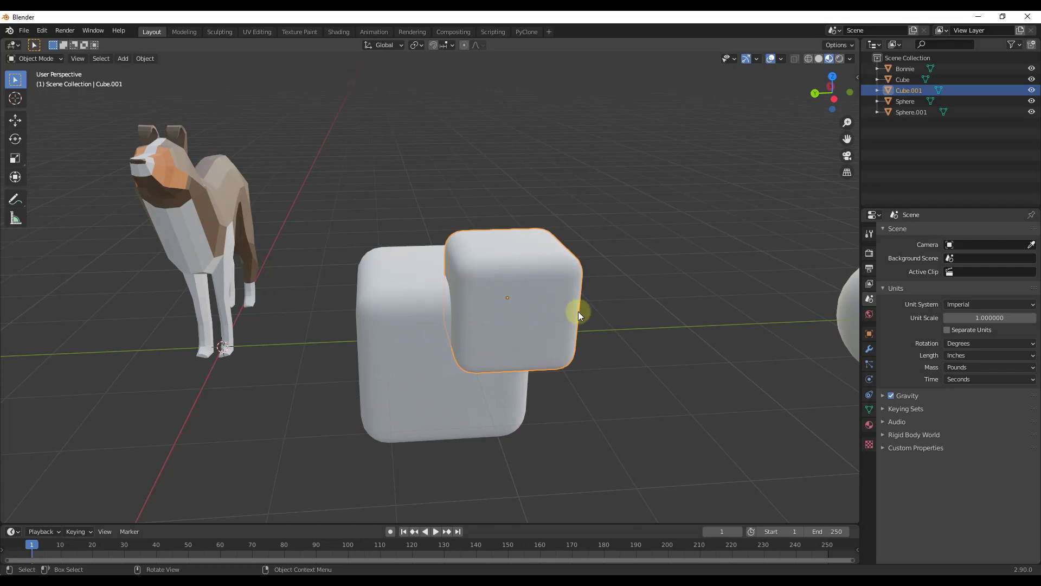
{"action": "key", "text": "g"}
{"action": "key", "text": "y"}
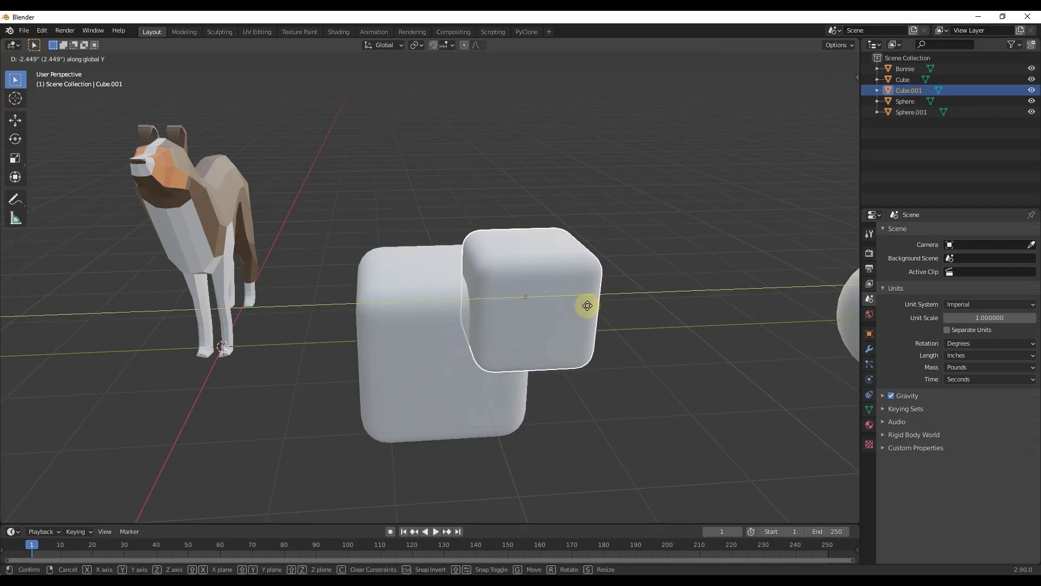
{"action": "left_click", "coordinate": [585, 305]}
{"action": "middle_click_drag", "start_coordinate": [584, 305], "coordinate": [624, 243]}
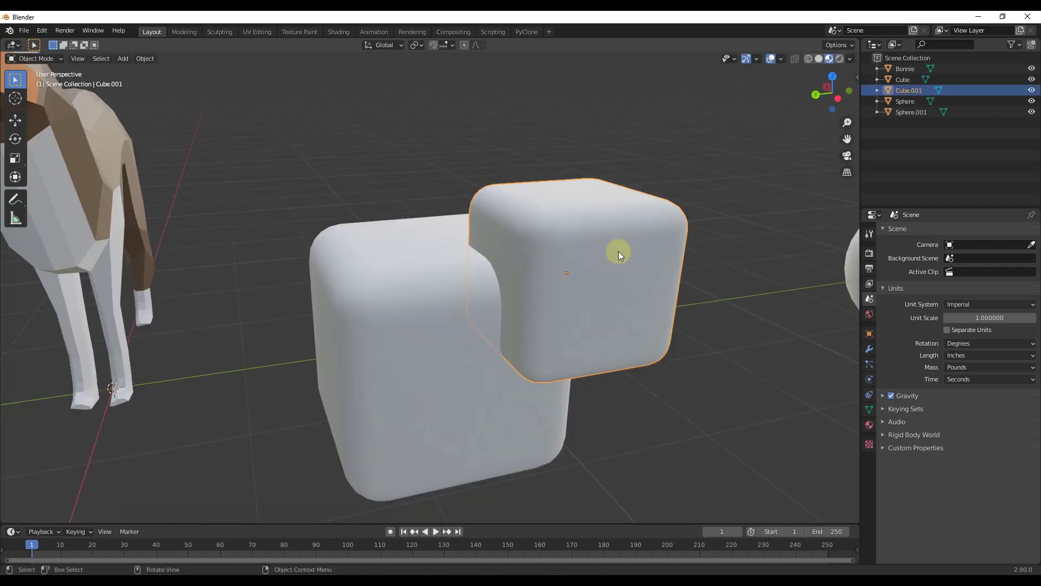
Use the DECALmachine Slice operation with the small cube as cutter and the large cube active to place a panel decal along their intersection.
{"action": "left_click", "coordinate": [470, 309], "text": "shift"}
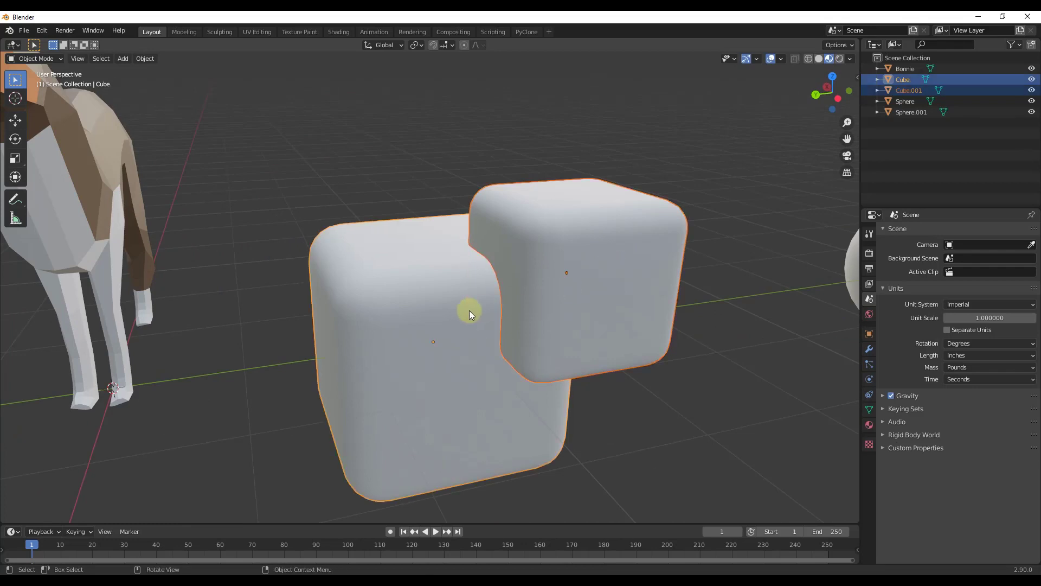
{"action": "key", "text": "d"}
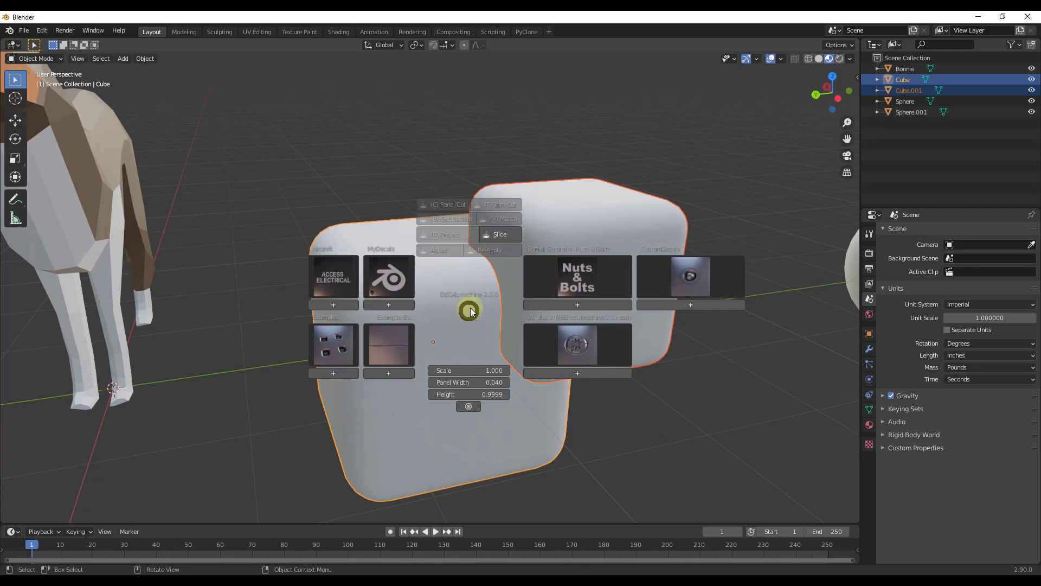
{"action": "left_click", "coordinate": [503, 235]}
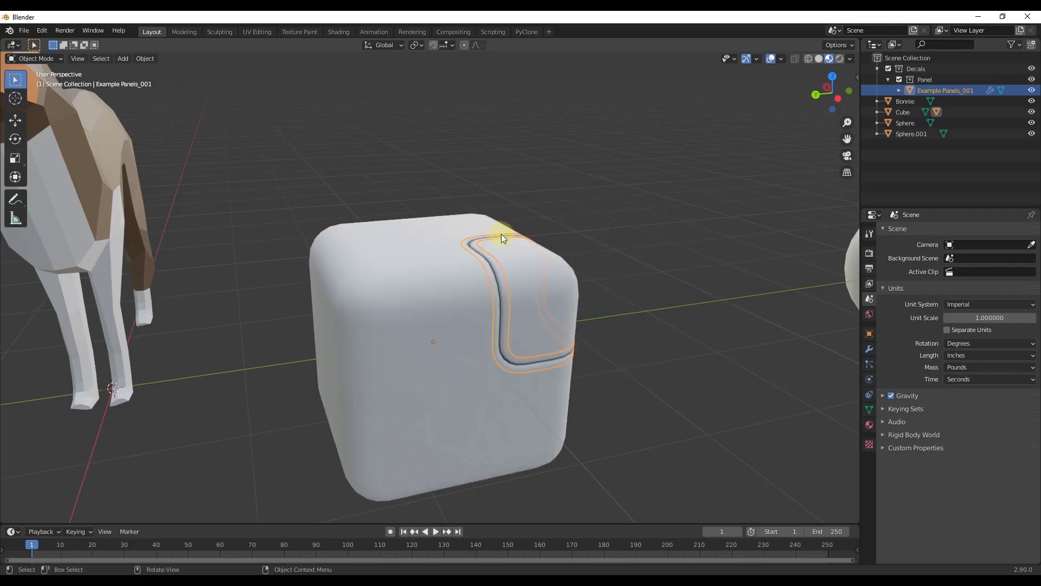
Examine how the panel decal strip wraps around the cube's corner in wireframe and in material preview shading.
{"action": "middle_click_drag", "start_coordinate": [719, 281], "coordinate": [459, 308]}
{"action": "scroll", "coordinate": [549, 248], "scroll_direction": "up", "scroll_amount": 3}
{"action": "scroll", "coordinate": [495, 243], "scroll_direction": "down", "scroll_amount": 4}
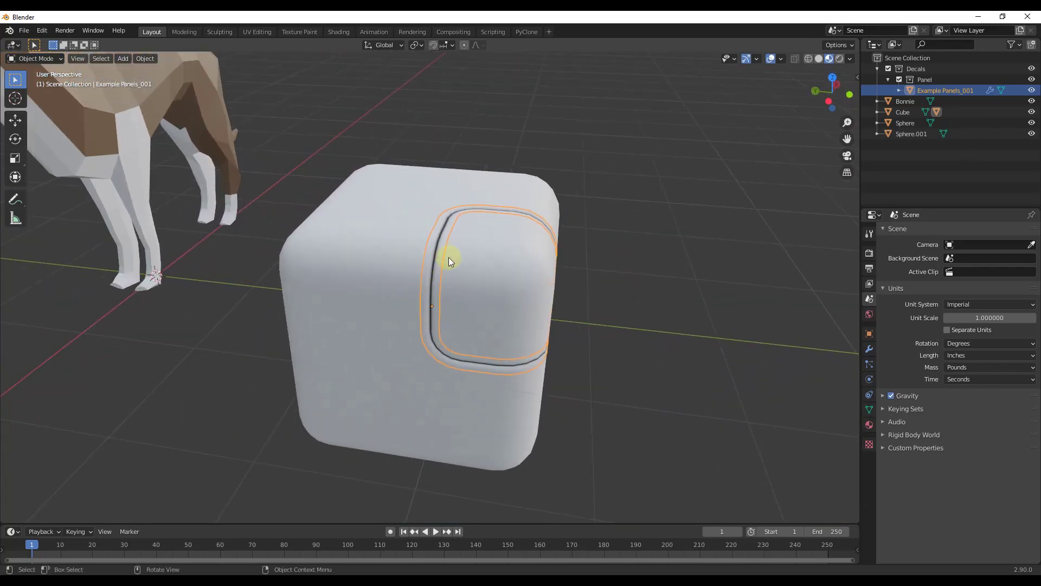
{"action": "left_click", "coordinate": [810, 60]}
{"action": "mouse_move", "coordinate": [504, 255]}
{"action": "middle_mouse_down"}
{"action": "mouse_move", "coordinate": [461, 263]}
{"action": "mouse_move", "coordinate": [428, 304]}
{"action": "mouse_move", "coordinate": [433, 259]}
{"action": "middle_mouse_up"}
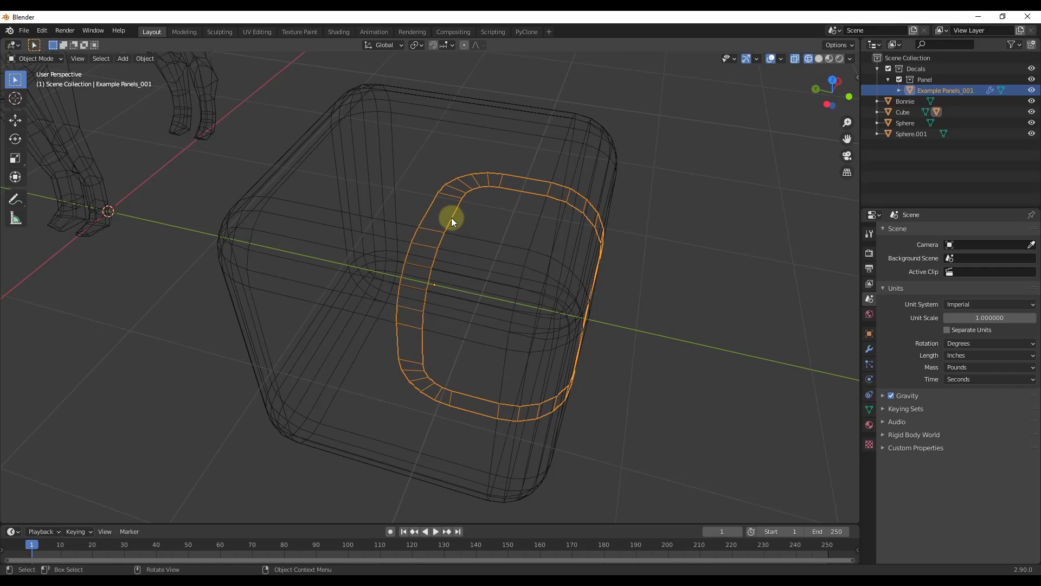
{"action": "middle_click_drag", "start_coordinate": [451, 218], "coordinate": [691, 489]}
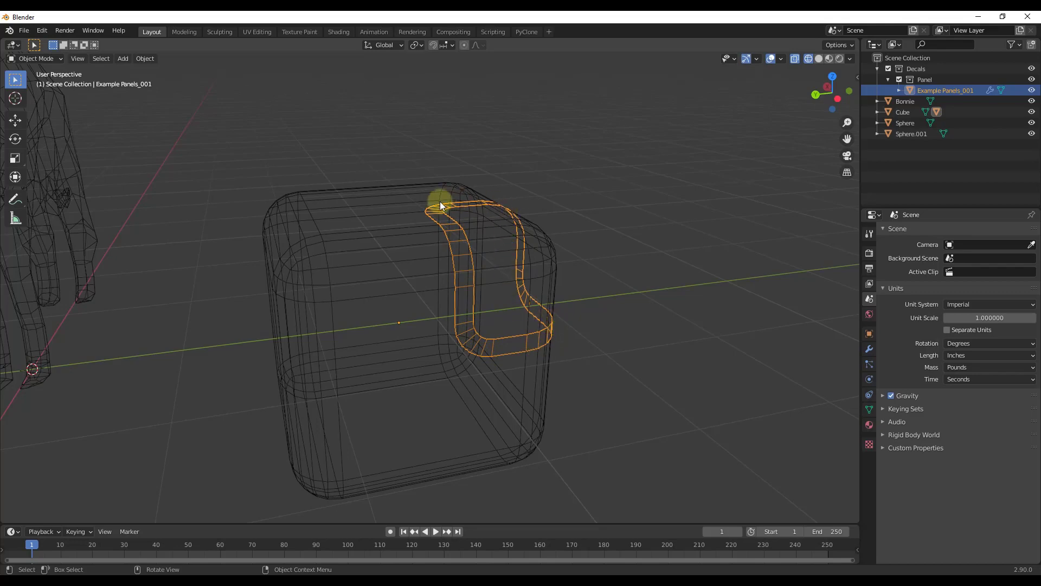
{"action": "middle_click_drag", "start_coordinate": [440, 201], "coordinate": [707, 148]}
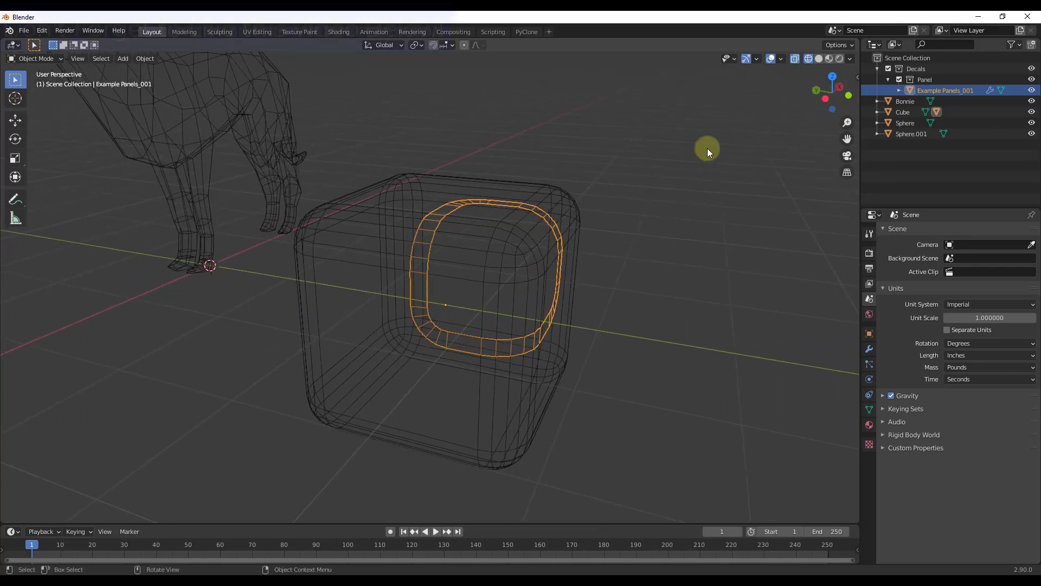
{"action": "left_click", "coordinate": [829, 59]}
{"action": "mouse_move", "coordinate": [560, 253]}
{"action": "middle_mouse_down"}
{"action": "mouse_move", "coordinate": [473, 318]}
{"action": "mouse_move", "coordinate": [434, 229]}
{"action": "middle_mouse_up"}
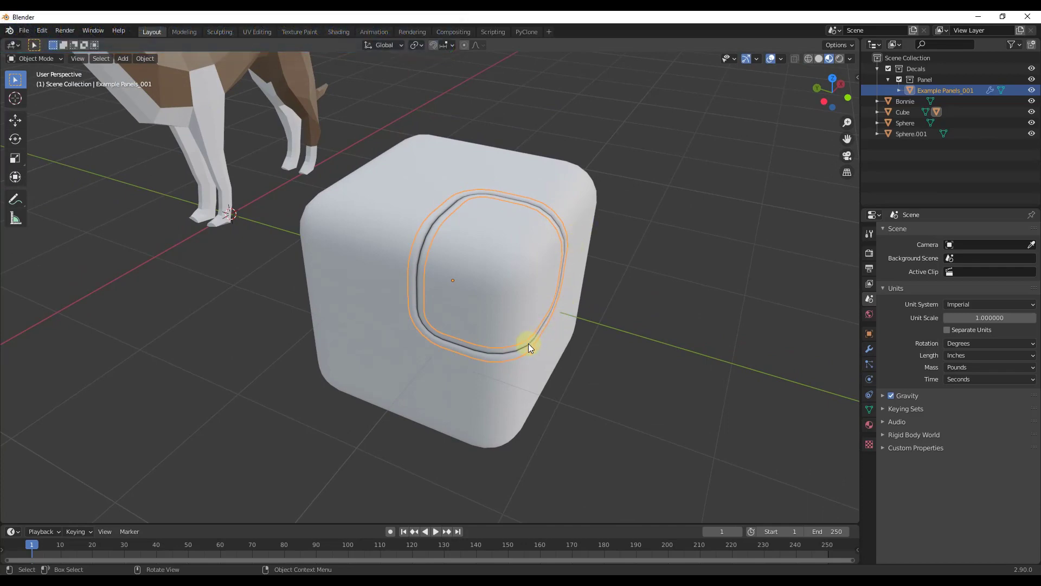
{"action": "scroll", "coordinate": [523, 326], "scroll_direction": "up", "scroll_amount": 3}
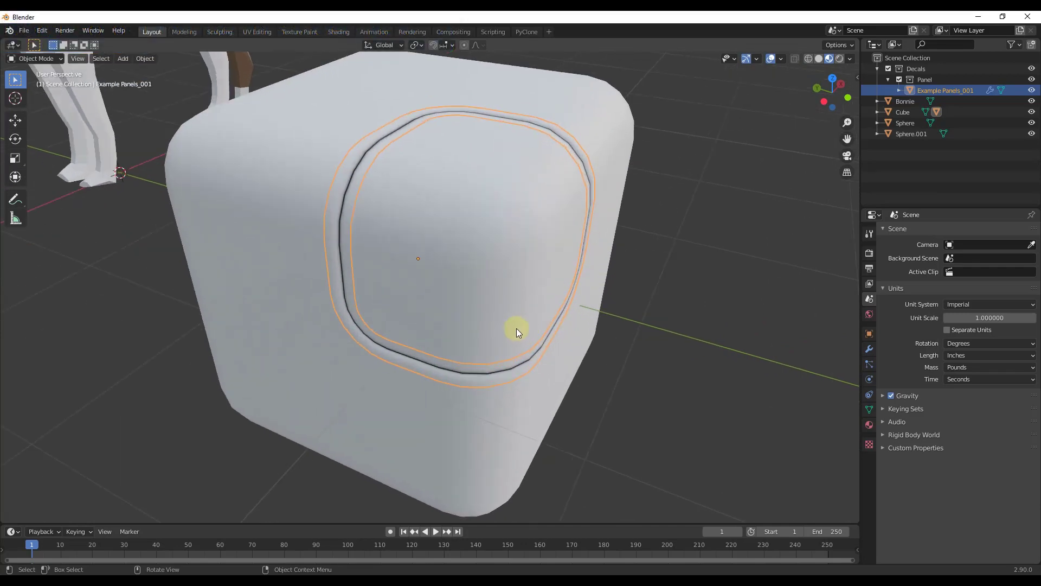
{"action": "scroll", "coordinate": [516, 328], "scroll_direction": "down", "scroll_amount": 3}
{"action": "middle_click_drag", "start_coordinate": [501, 278], "coordinate": [483, 217]}
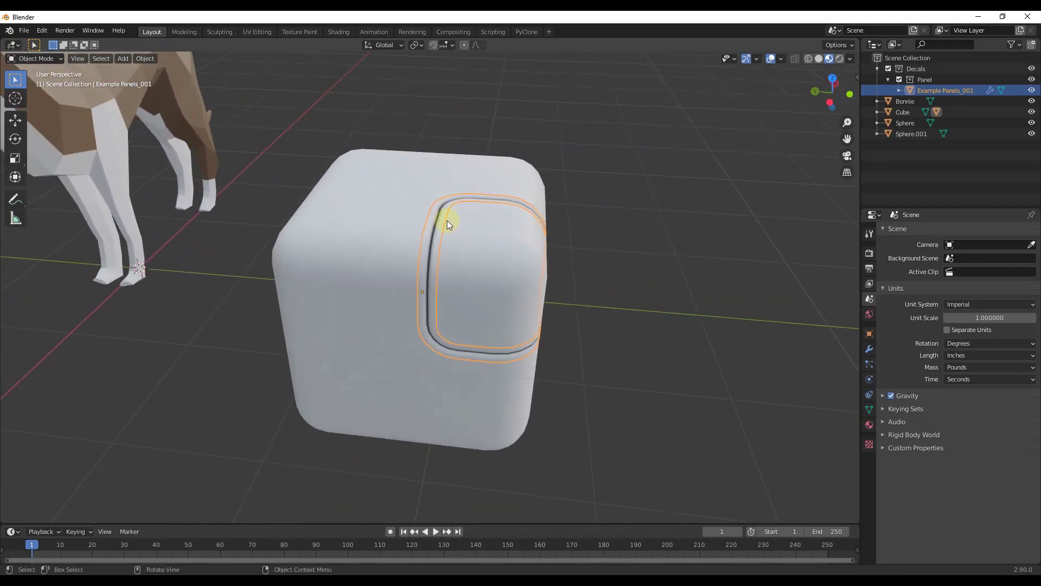
Add a Mirror modifier to the cube's panel decal, mirroring it on the X, Y and Z axes.
{"action": "left_click", "coordinate": [369, 278]}
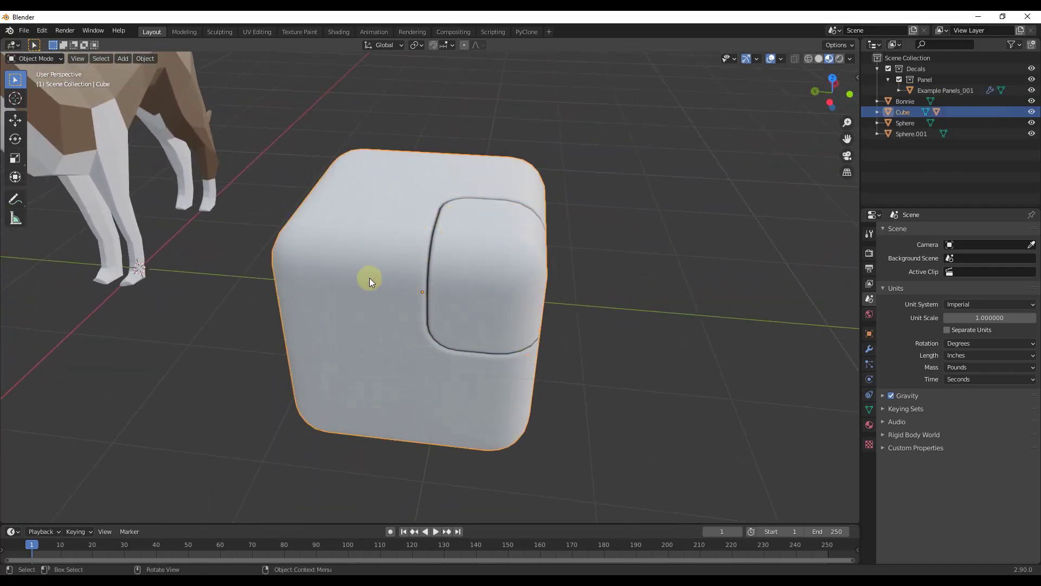
{"action": "left_click", "coordinate": [431, 264]}
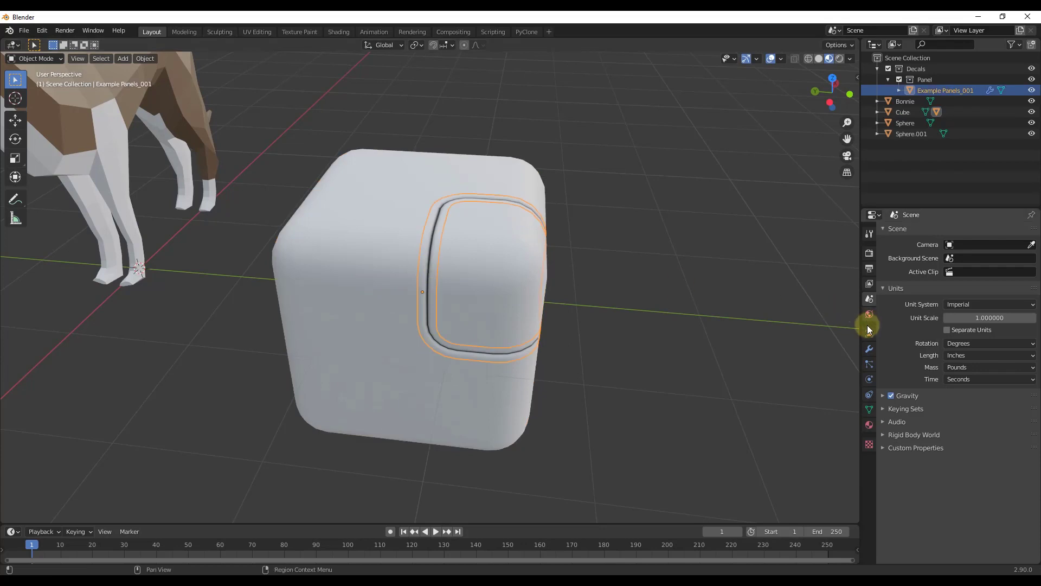
{"action": "left_click", "coordinate": [870, 349]}
{"action": "left_click", "coordinate": [907, 230]}
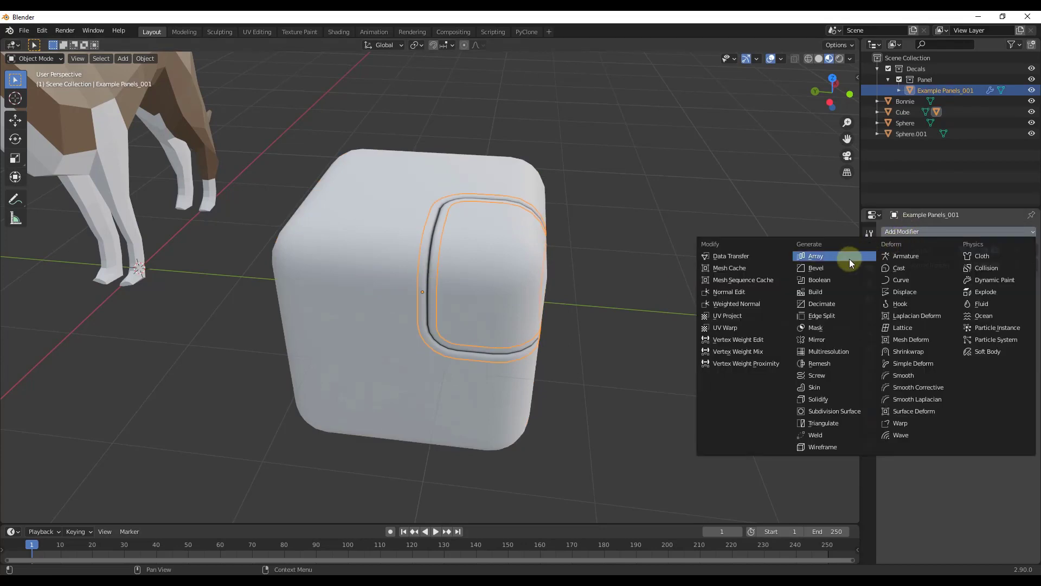
{"action": "left_click", "coordinate": [821, 340]}
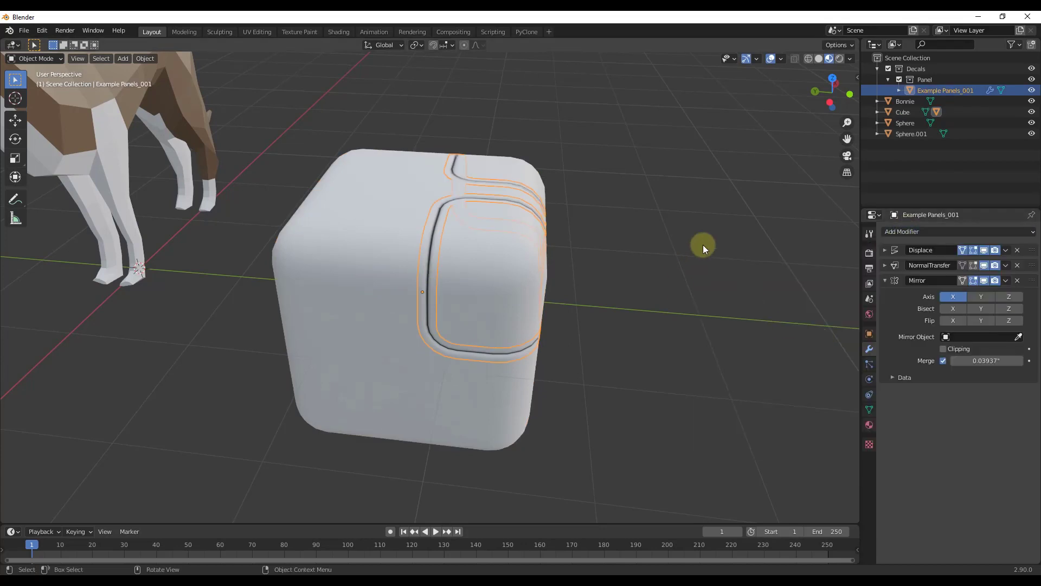
{"action": "left_click", "coordinate": [987, 297]}
{"action": "left_click", "coordinate": [1003, 296]}
{"action": "middle_click_drag", "start_coordinate": [631, 389], "coordinate": [693, 291]}
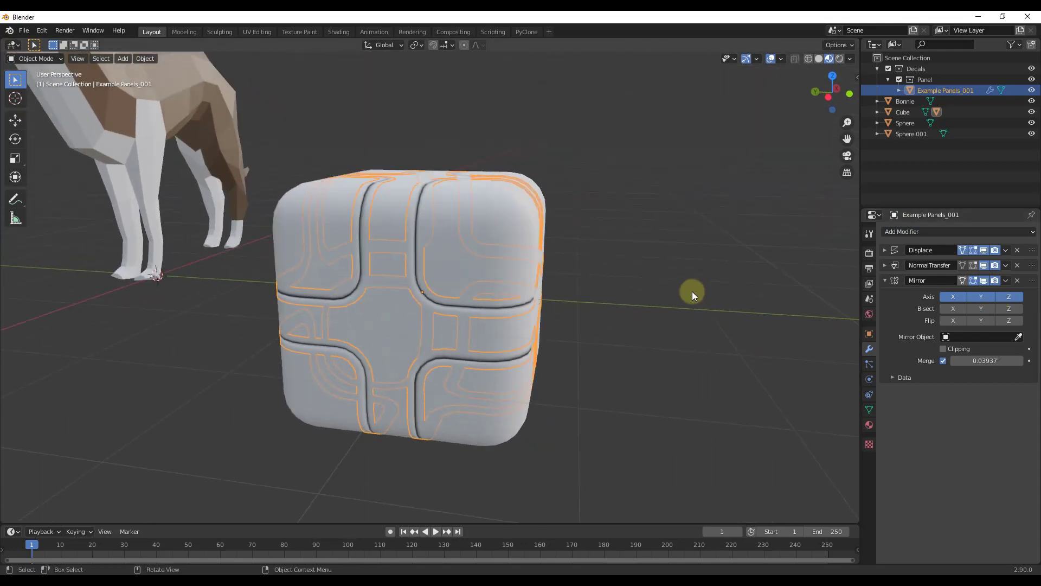
{"action": "left_click", "coordinate": [691, 293]}
{"action": "middle_click_drag", "start_coordinate": [578, 325], "coordinate": [481, 294]}
{"action": "scroll", "coordinate": [455, 284], "scroll_direction": "down", "scroll_amount": 5}
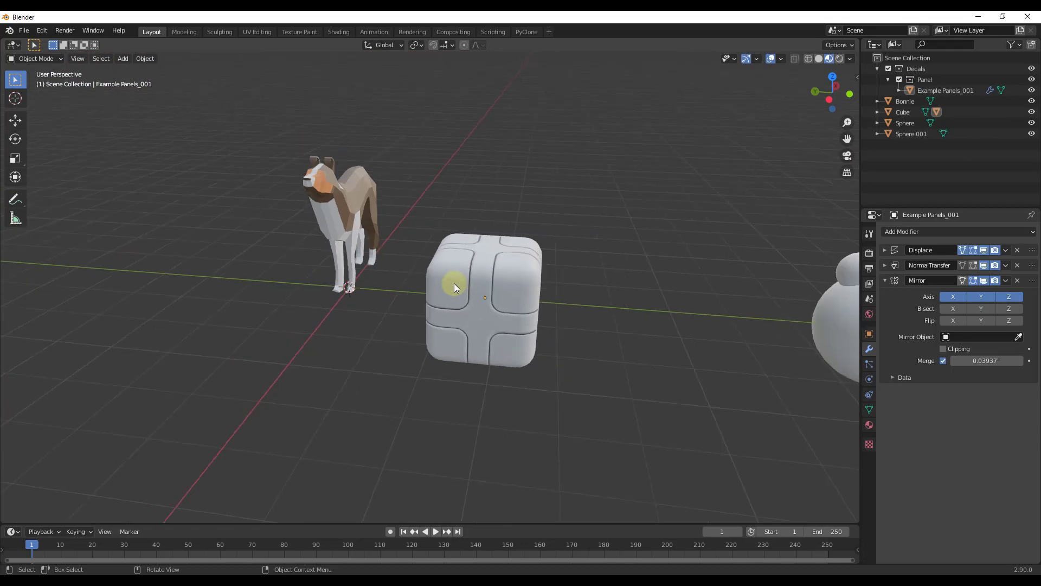
Move both spheres together about 27 inches along the global Y axis, closer to the panelled cube.
{"action": "left_click_drag", "start_coordinate": [614, 246], "coordinate": [747, 348]}
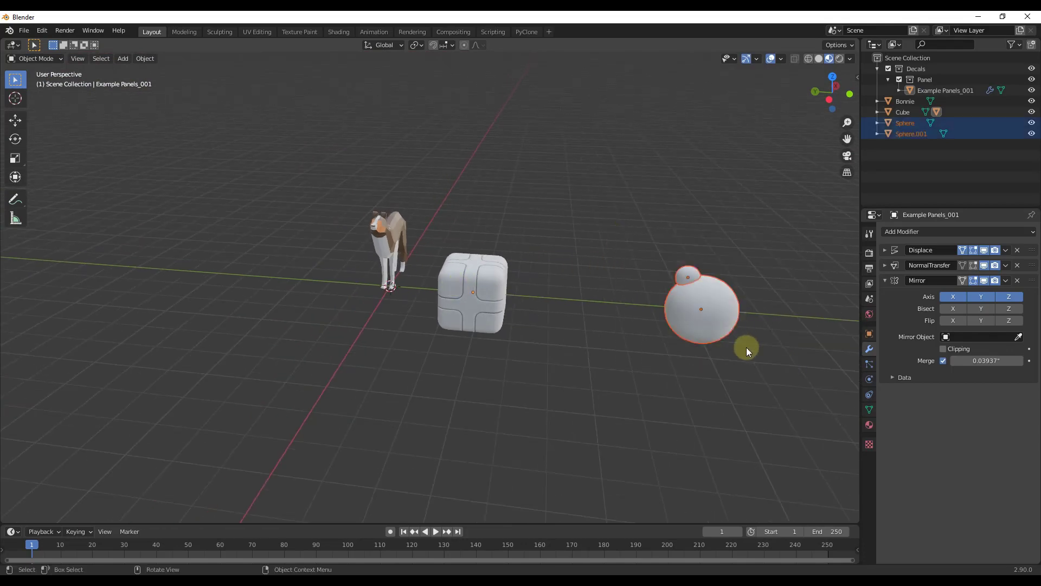
{"action": "key", "text": "g"}
{"action": "key", "text": "y"}
{"action": "left_click", "coordinate": [621, 296]}
{"action": "scroll", "coordinate": [684, 273], "scroll_direction": "up", "scroll_amount": 5}
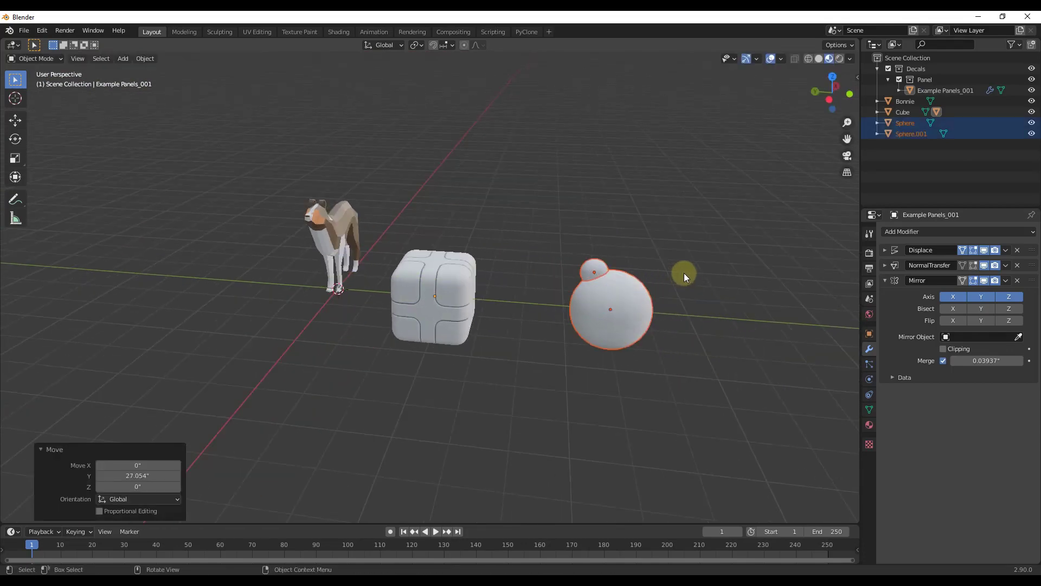
Slice the small sphere with the large sphere as cutter, keeping the small one active, using the DECALmachine Slice operation.
{"action": "left_click", "coordinate": [573, 324]}
{"action": "middle_click_drag", "start_coordinate": [623, 277], "coordinate": [624, 287]}
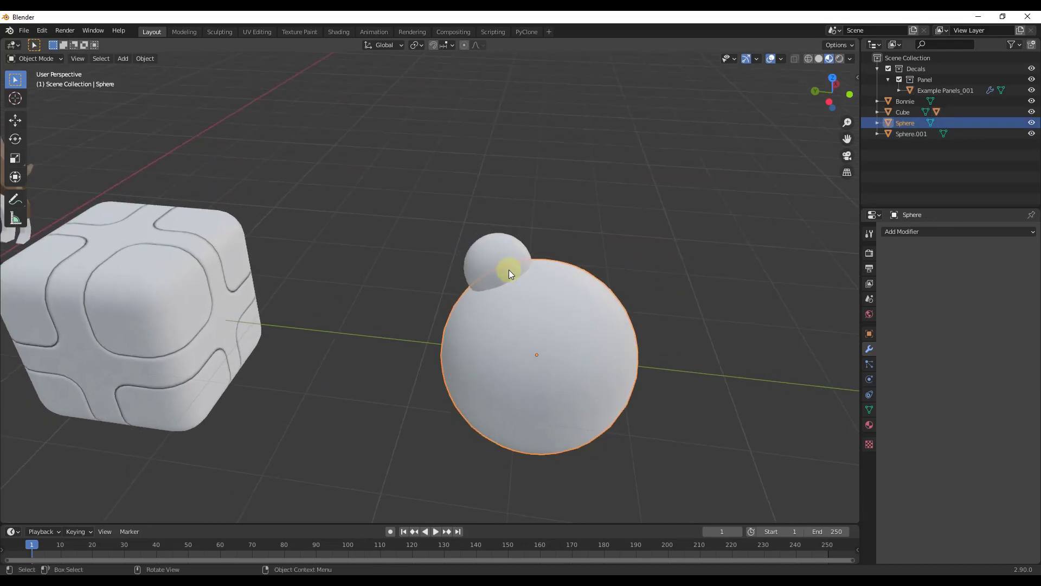
{"action": "left_click", "coordinate": [508, 270], "text": "shift"}
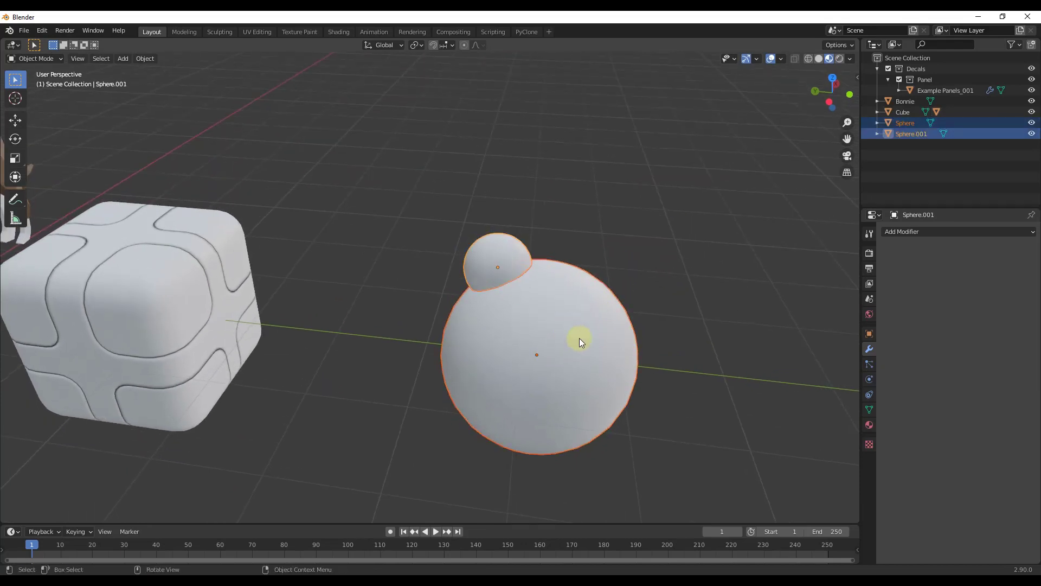
{"action": "key", "text": "d"}
{"action": "left_click", "coordinate": [604, 244]}
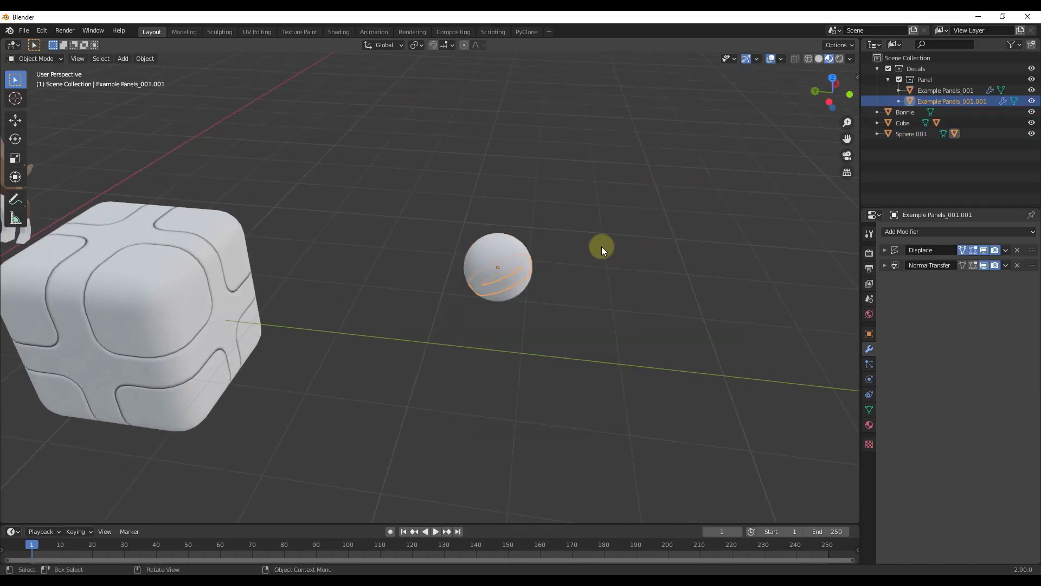
Undo the small sphere's slice and select only the large sphere.
{"action": "key", "text": "ctrl+z"}
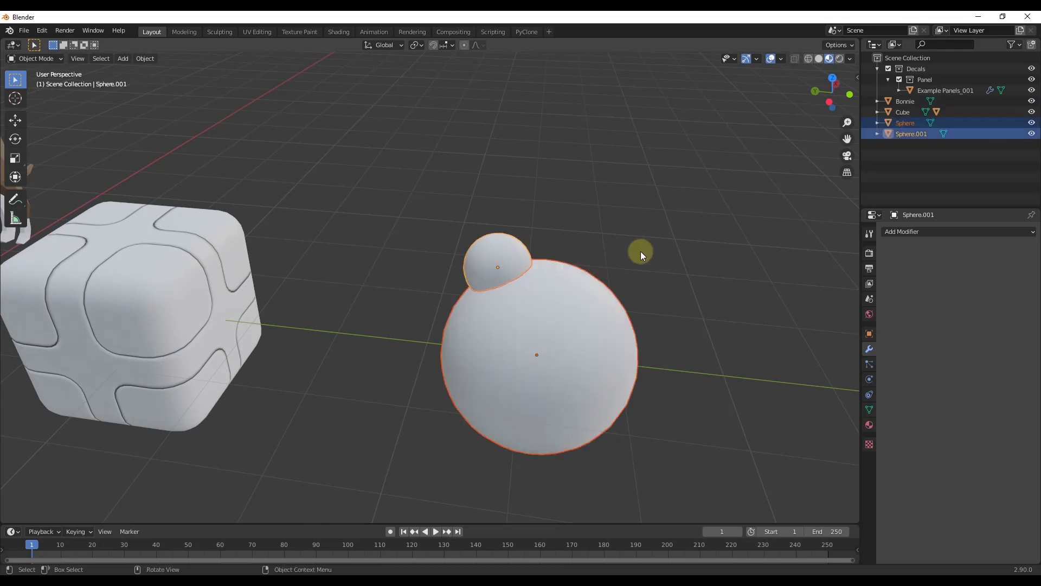
{"action": "left_click", "coordinate": [508, 245]}
{"action": "left_click", "coordinate": [562, 329]}
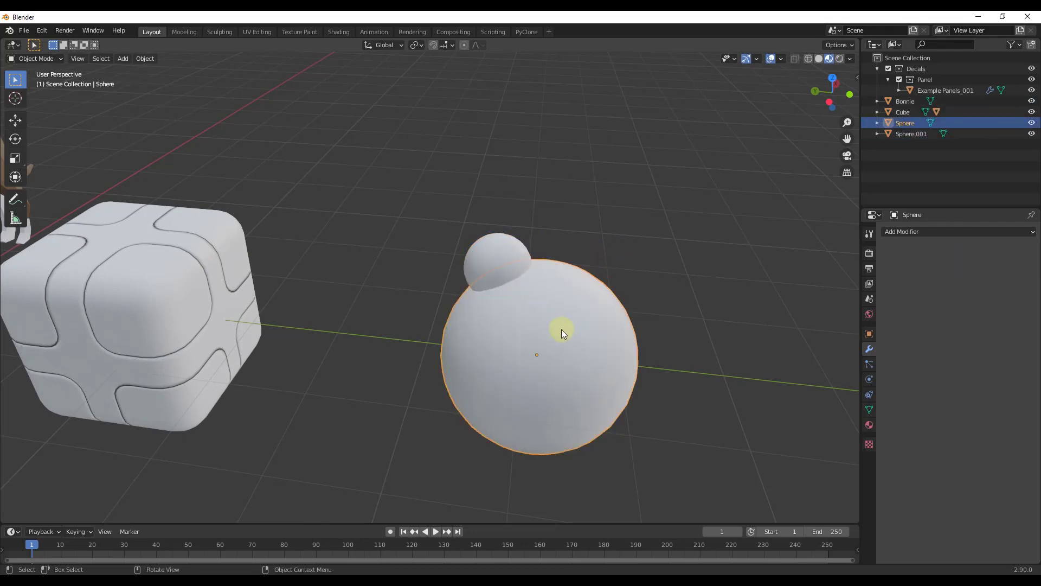
Try slicing the small sphere again with the large sphere as cutter, and undo the operation.
{"action": "left_click", "coordinate": [473, 255], "text": "shift"}
{"action": "key", "text": "d"}
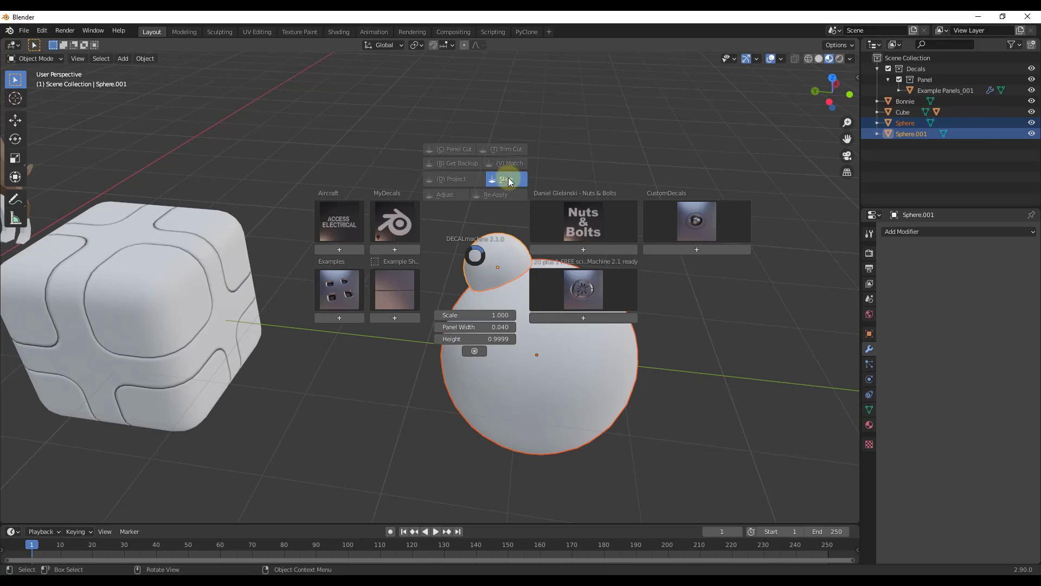
{"action": "left_click", "coordinate": [509, 181]}
{"action": "key", "text": "ctrl+z"}
Slice the large sphere with the small sphere as cutter, keeping the large one active, using the DECALmachine Slice operation.
{"action": "left_click", "coordinate": [497, 251]}
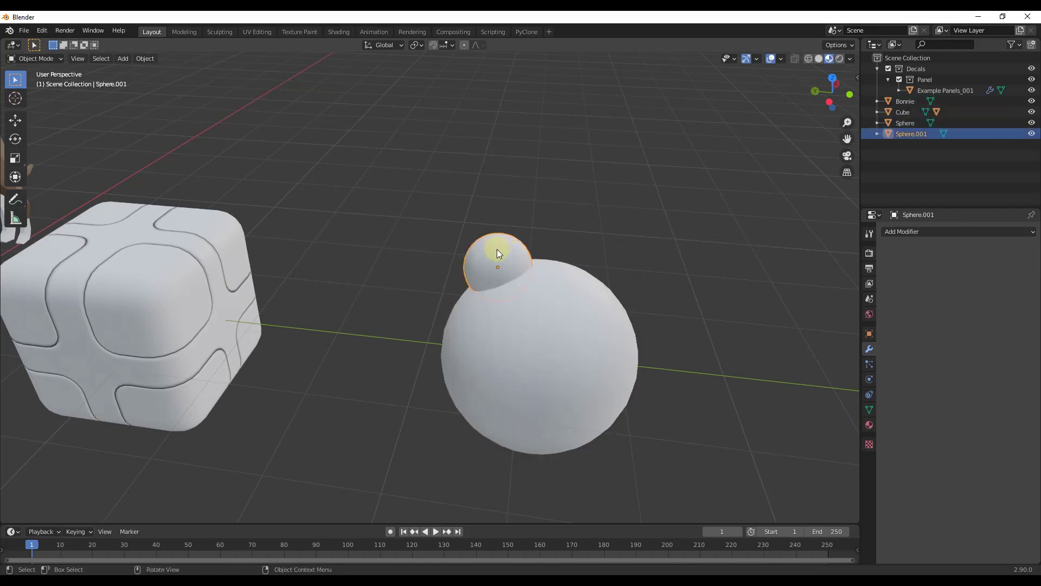
{"action": "left_click", "coordinate": [564, 331], "text": "shift"}
{"action": "key", "text": "d"}
{"action": "left_click", "coordinate": [582, 253]}
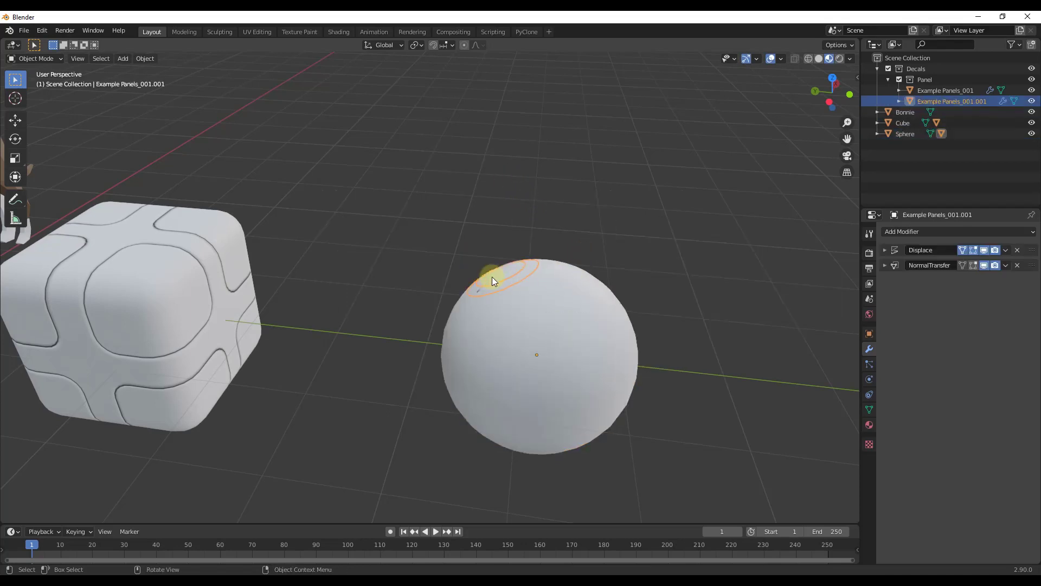
Raise the circular panel decal's height with DECALmachine's Adjust operation so its full line clears the large sphere's surface.
{"action": "scroll", "coordinate": [493, 281], "scroll_direction": "up", "scroll_amount": 4}
{"action": "middle_click_drag", "start_coordinate": [203, 234], "coordinate": [342, 235]}
{"action": "scroll", "coordinate": [570, 293], "scroll_direction": "up", "scroll_amount": 2}
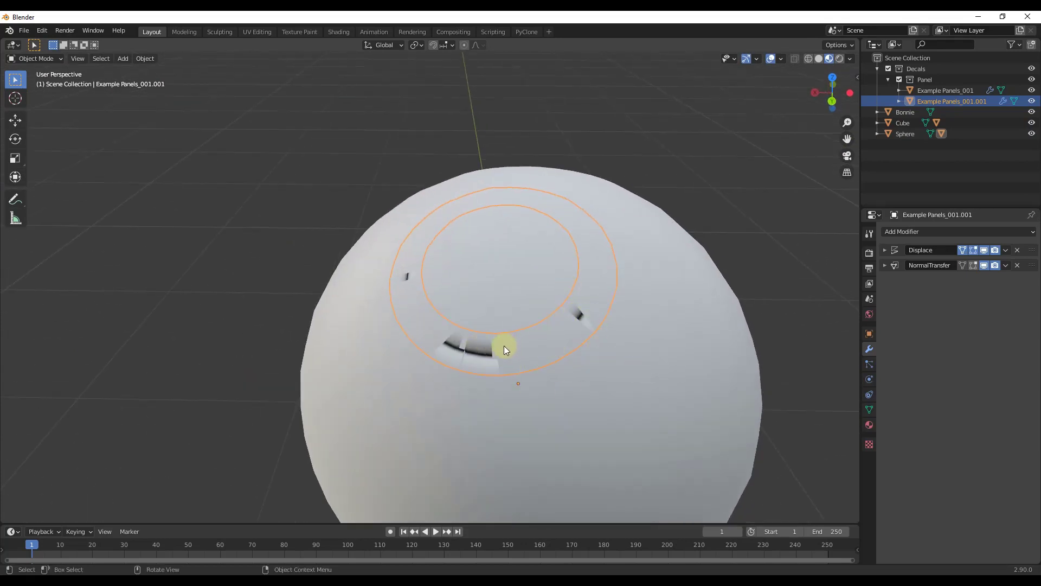
{"action": "scroll", "coordinate": [504, 346], "scroll_direction": "down", "scroll_amount": 4}
{"action": "middle_click_drag", "start_coordinate": [662, 358], "coordinate": [466, 326]}
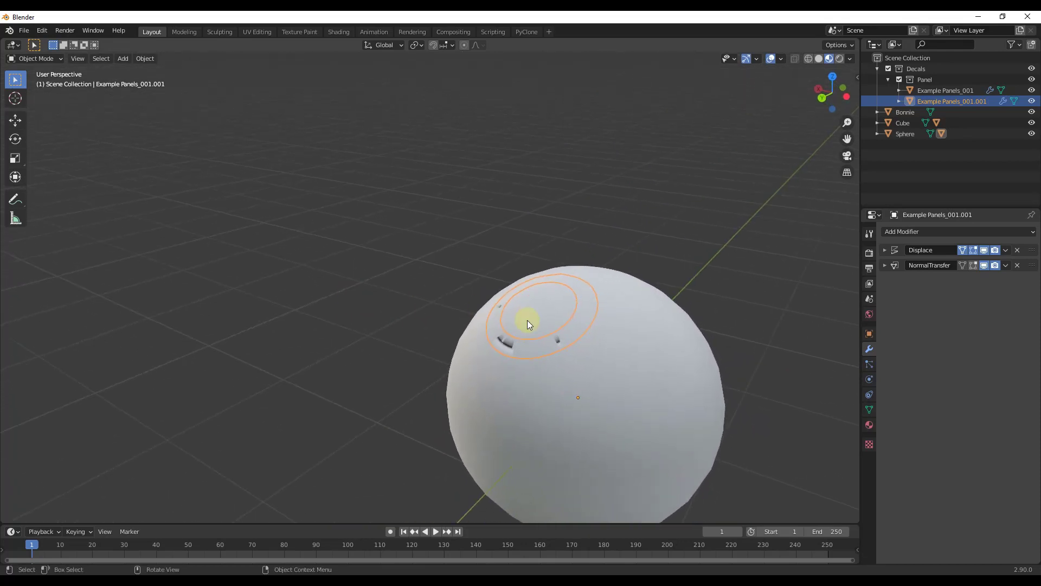
{"action": "scroll", "coordinate": [527, 320], "scroll_direction": "up", "scroll_amount": 2}
{"action": "middle_click_drag", "start_coordinate": [674, 403], "coordinate": [704, 342]}
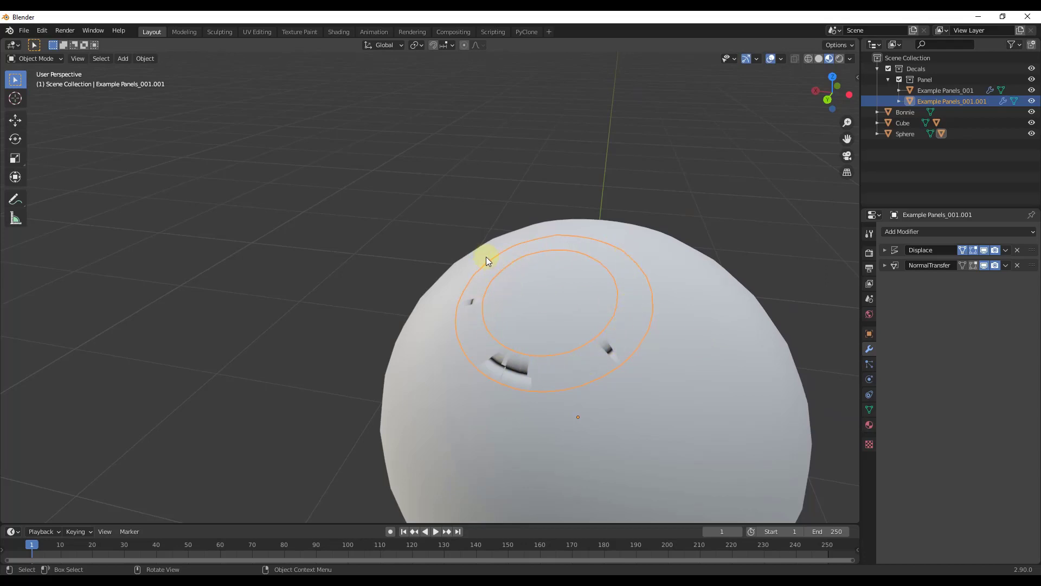
{"action": "key", "text": "d"}
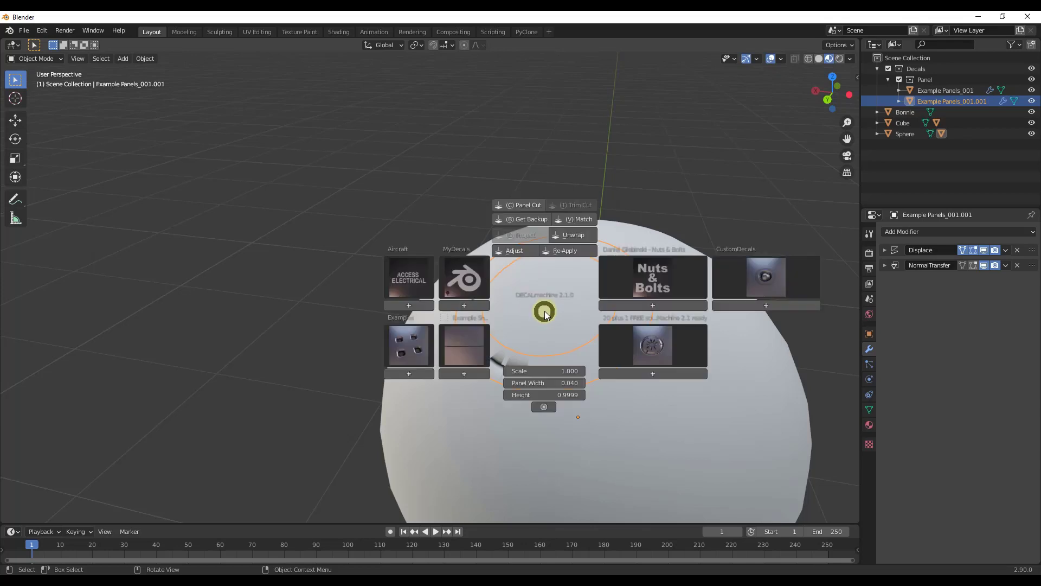
{"action": "left_click", "coordinate": [513, 252]}
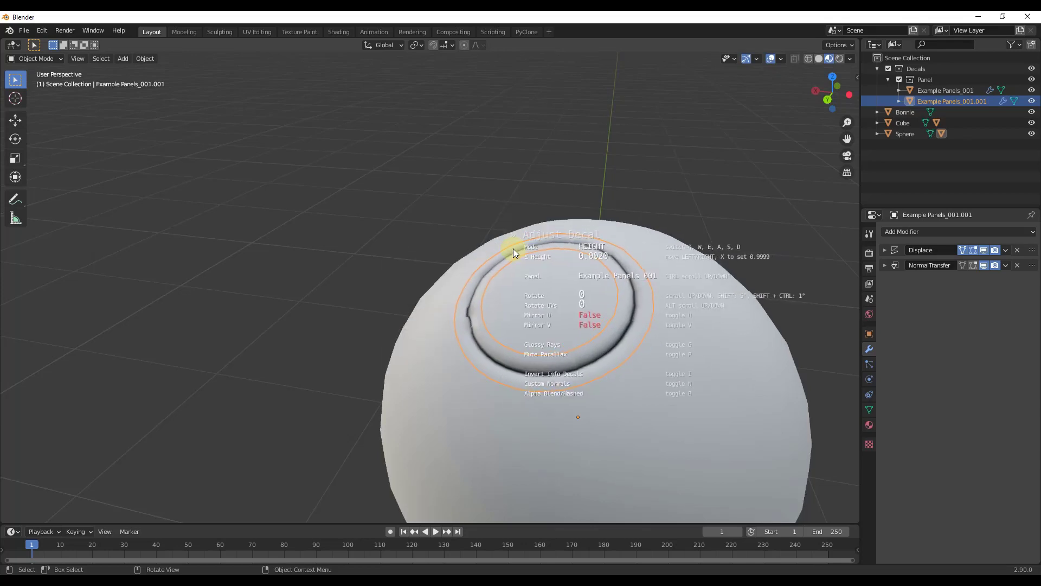
{"action": "mouse_move", "coordinate": [514, 248]}
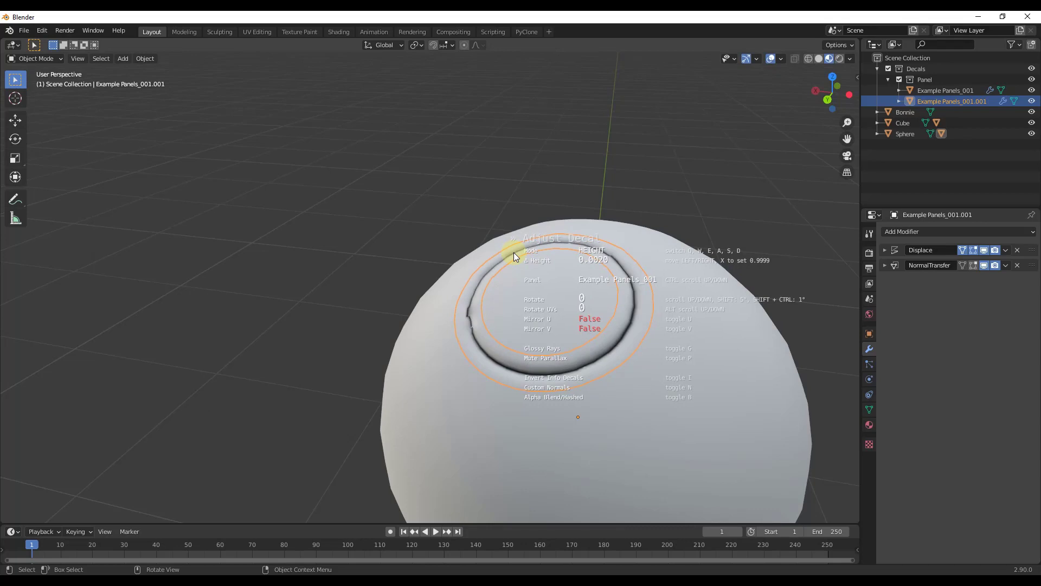
{"action": "left_click", "coordinate": [514, 252]}
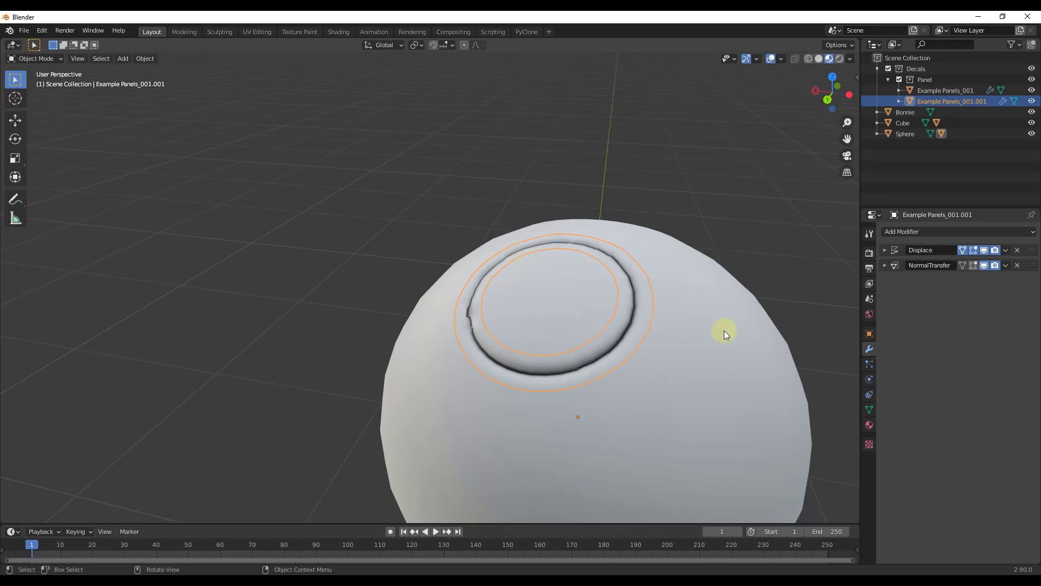
Examine the continuity of the circular panel line on the large sphere from several angles and up close.
{"action": "middle_click_drag", "start_coordinate": [725, 330], "coordinate": [589, 302]}
{"action": "scroll", "coordinate": [590, 302], "scroll_direction": "down", "scroll_amount": 3}
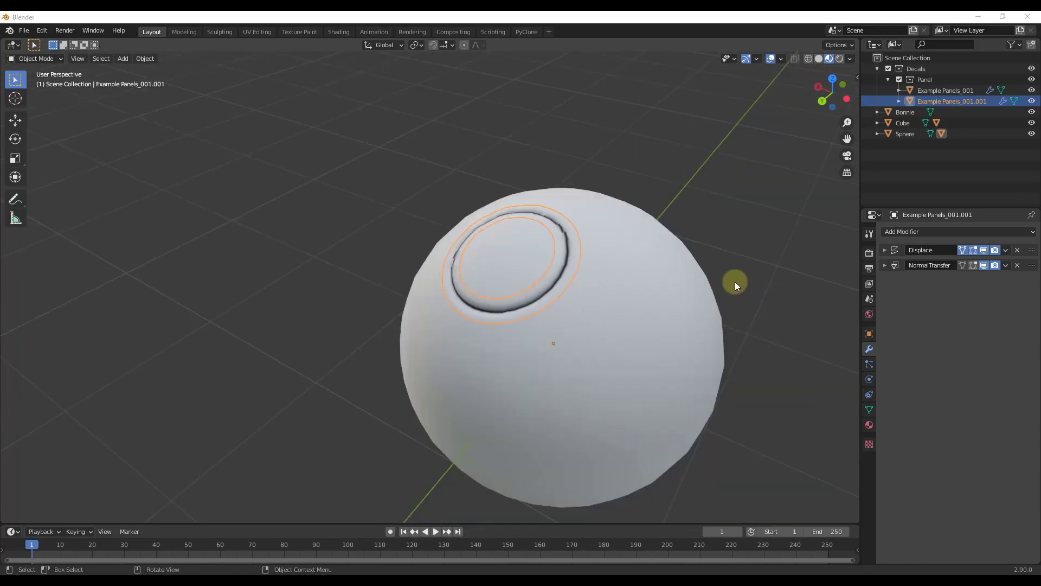
{"action": "scroll", "coordinate": [621, 238], "scroll_direction": "up", "scroll_amount": 8}
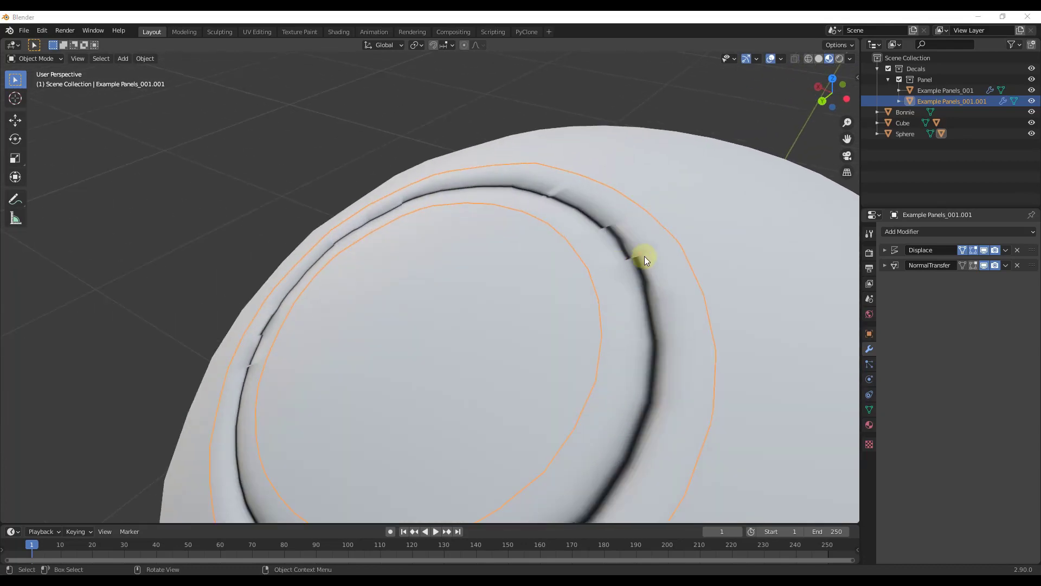
{"action": "scroll", "coordinate": [646, 257], "scroll_direction": "down", "scroll_amount": 5}
{"action": "scroll", "coordinate": [468, 321], "scroll_direction": "up", "scroll_amount": 2}
{"action": "scroll", "coordinate": [437, 316], "scroll_direction": "up", "scroll_amount": 3}
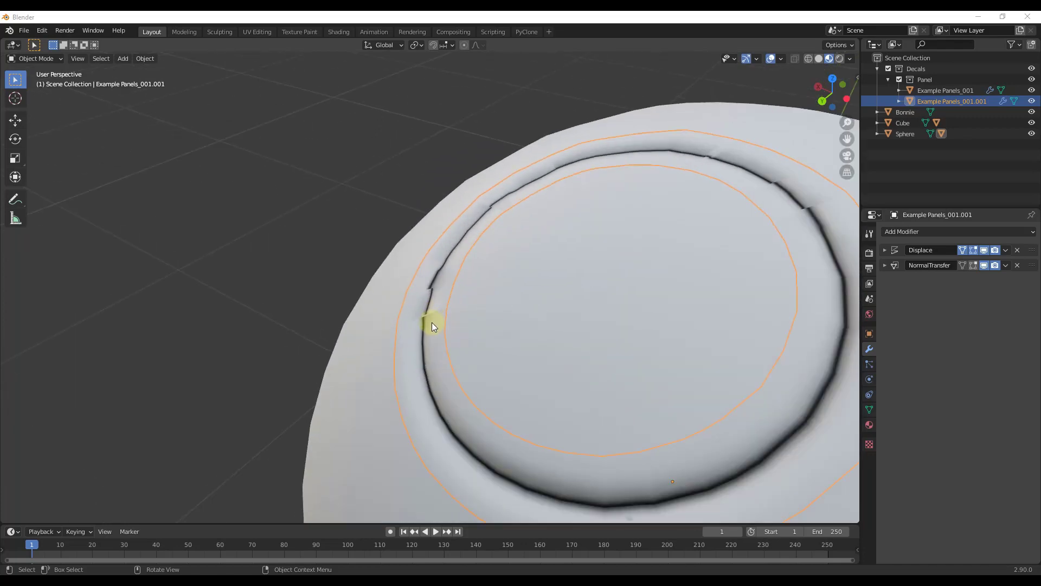
Inspect the circular decal strip's edge layout in wireframe and compare it with the panel line in material preview shading.
{"action": "left_click", "coordinate": [808, 59]}
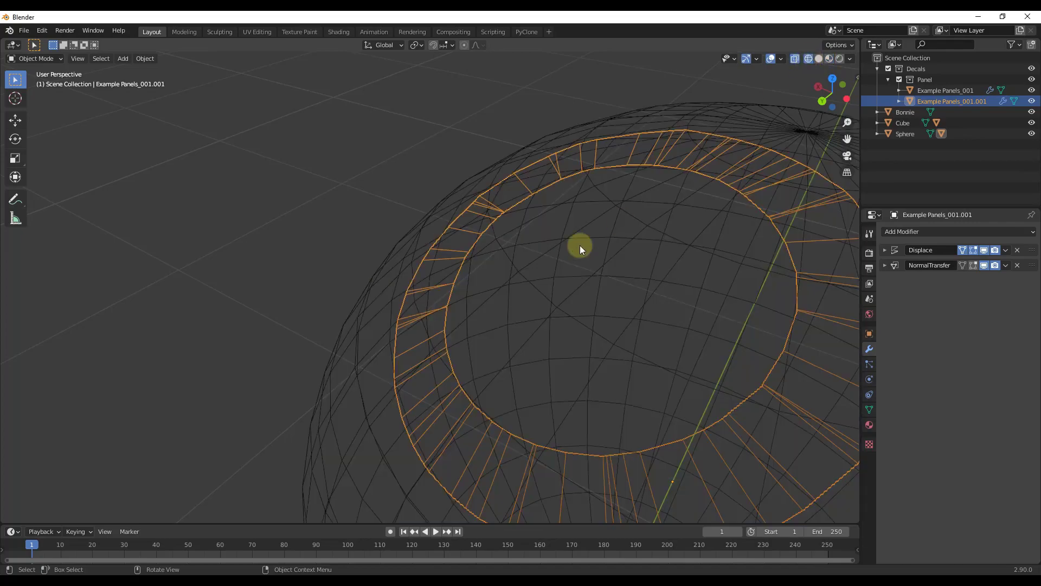
{"action": "scroll", "coordinate": [417, 333], "scroll_direction": "up", "scroll_amount": 2}
{"action": "scroll", "coordinate": [417, 320], "scroll_direction": "up", "scroll_amount": 2}
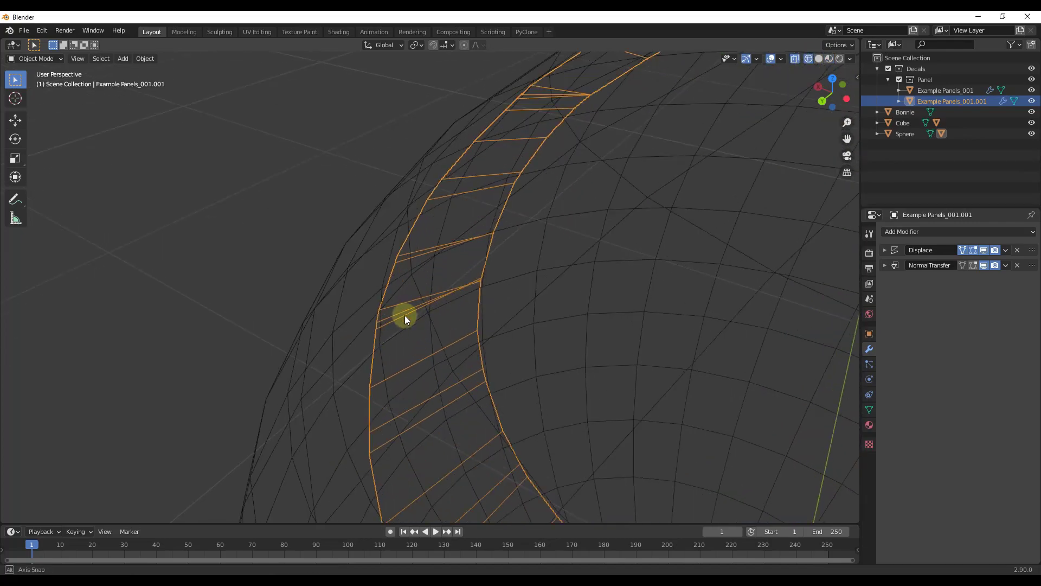
{"action": "middle_click_drag", "start_coordinate": [404, 315], "coordinate": [510, 469]}
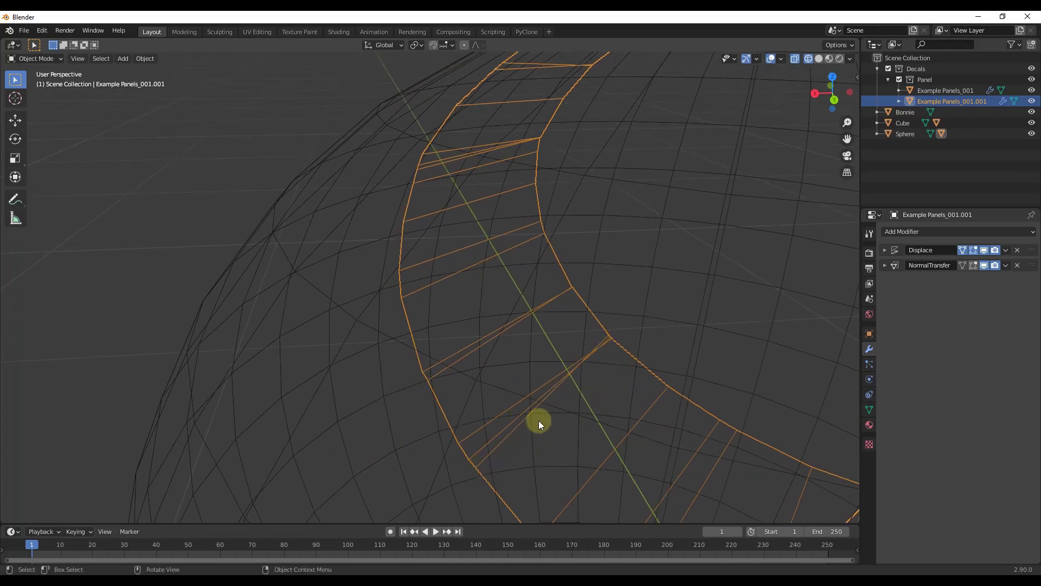
{"action": "scroll", "coordinate": [496, 434], "scroll_direction": "down", "scroll_amount": 10}
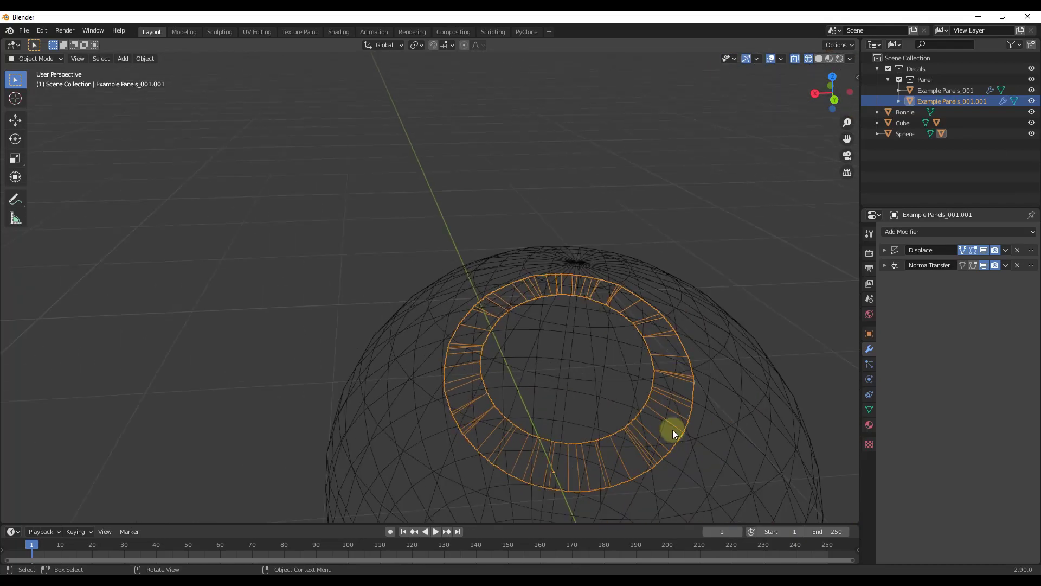
{"action": "scroll", "coordinate": [671, 445], "scroll_direction": "down", "scroll_amount": 3}
{"action": "middle_click_drag", "start_coordinate": [731, 363], "coordinate": [483, 337]}
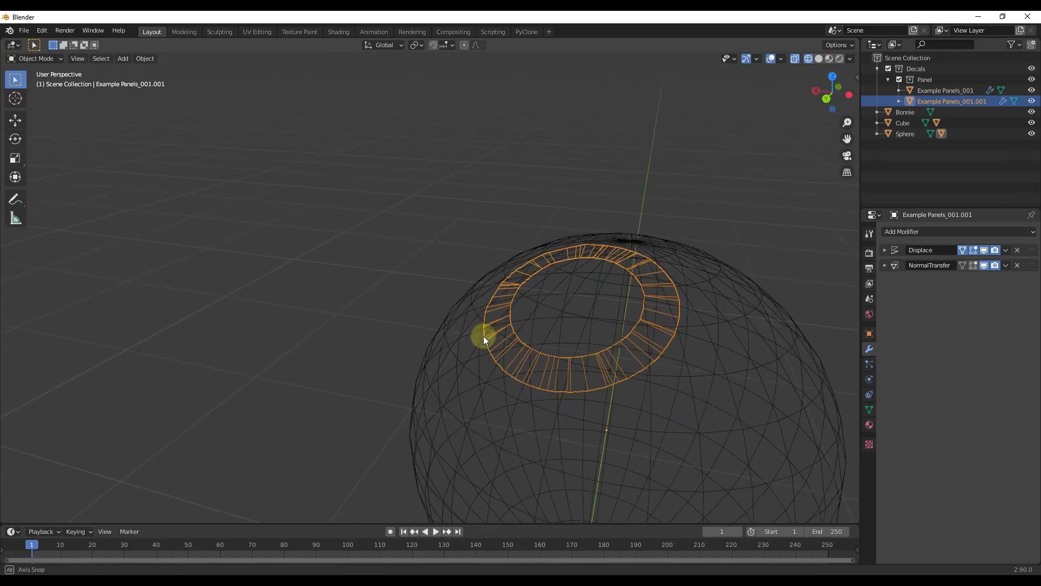
{"action": "scroll", "coordinate": [618, 354], "scroll_direction": "up", "scroll_amount": 8}
{"action": "scroll", "coordinate": [614, 369], "scroll_direction": "down", "scroll_amount": 4}
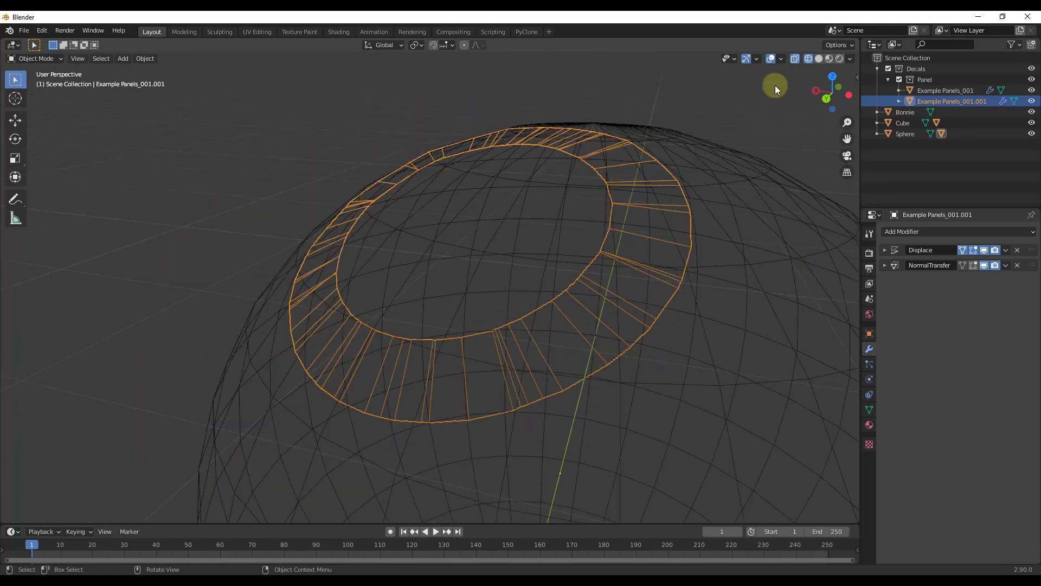
{"action": "left_click", "coordinate": [828, 57]}
{"action": "scroll", "coordinate": [320, 283], "scroll_direction": "up", "scroll_amount": 4}
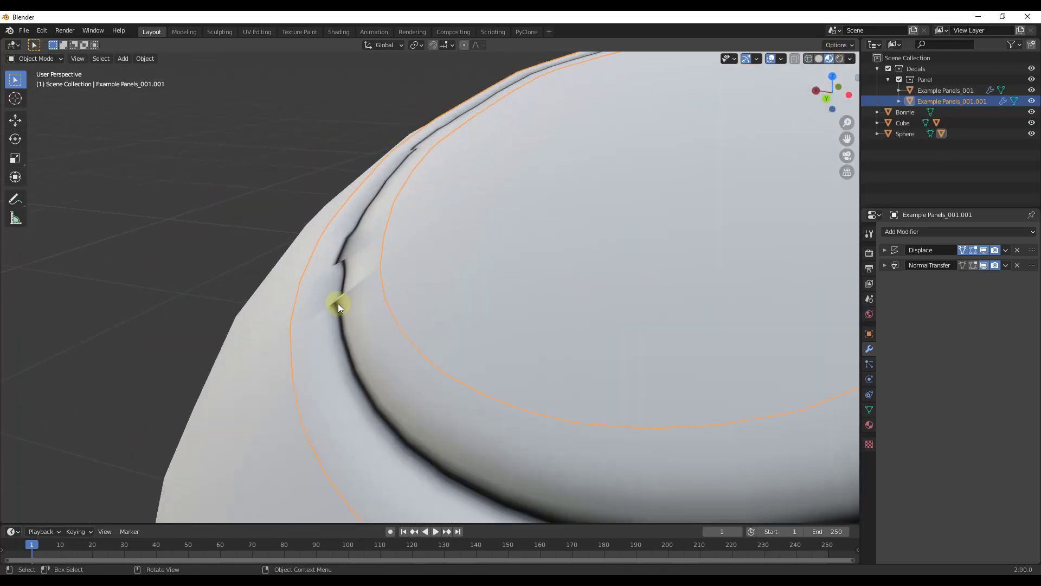
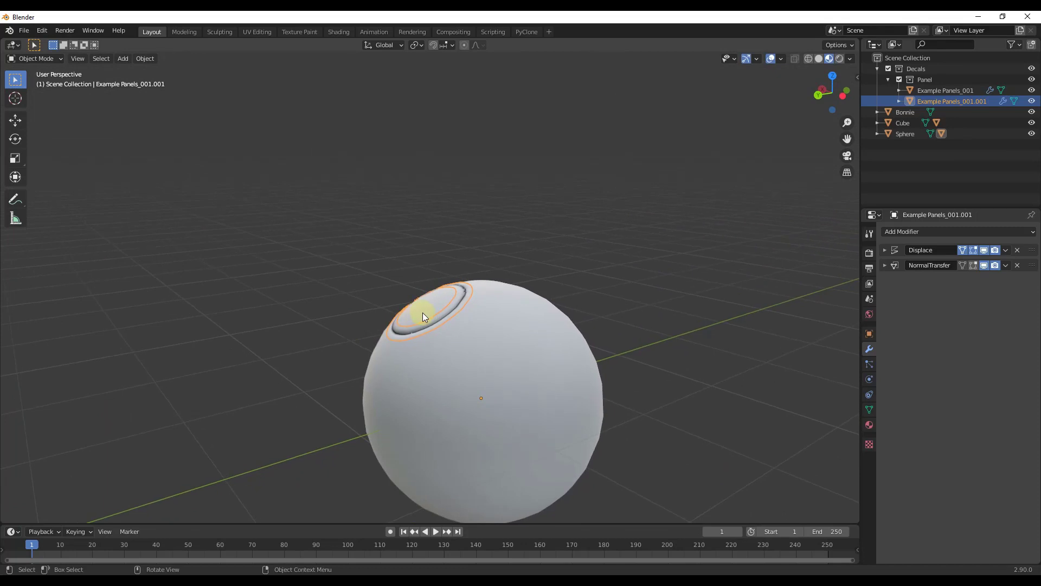
Retrieve the small cutter sphere from the circular panel decal with DECALmachine's Get Backup operation.
{"action": "left_click", "coordinate": [490, 330]}
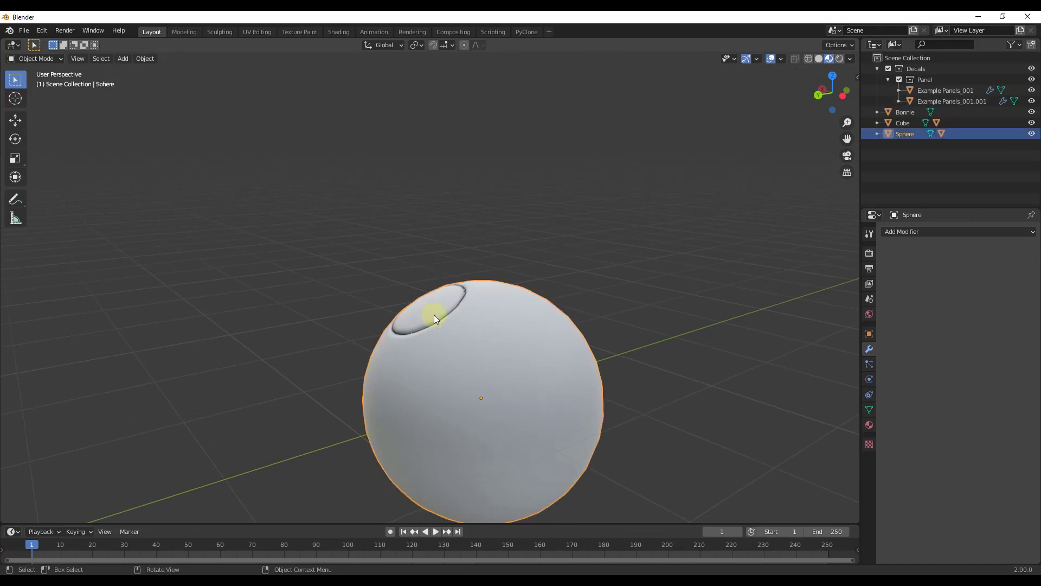
{"action": "left_click", "coordinate": [448, 313]}
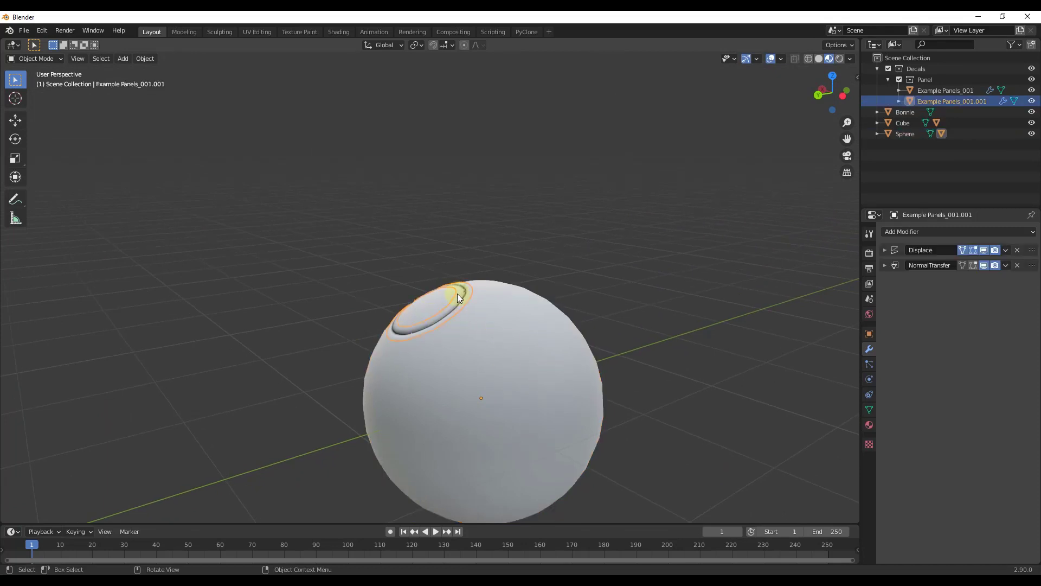
{"action": "scroll", "coordinate": [461, 304], "scroll_direction": "up", "scroll_amount": 4}
{"action": "key", "text": "d"}
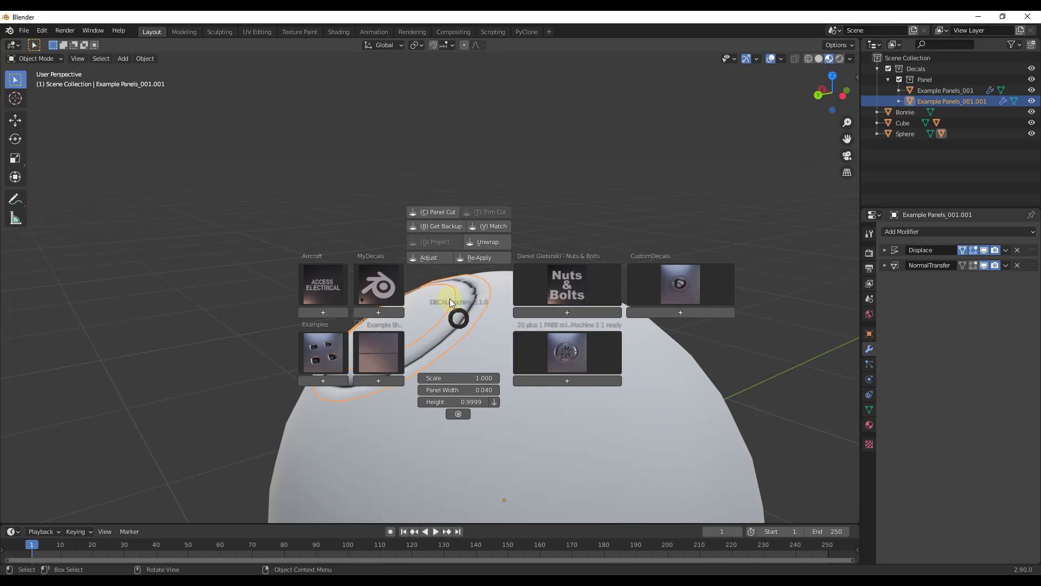
{"action": "left_click", "coordinate": [446, 227]}
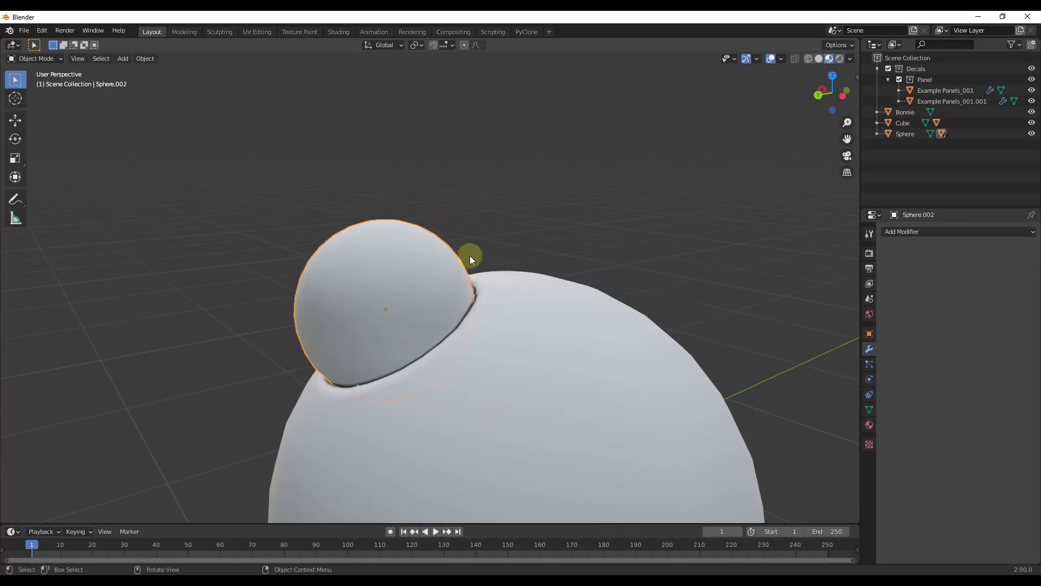
Move the retrieved small sphere about -12.5" along the Y axis to the other side of the large sphere.
{"action": "scroll", "coordinate": [600, 308], "scroll_direction": "down", "scroll_amount": 3}
{"action": "middle_click_drag", "start_coordinate": [389, 378], "coordinate": [343, 396]}
{"action": "scroll", "coordinate": [449, 340], "scroll_direction": "down", "scroll_amount": 5}
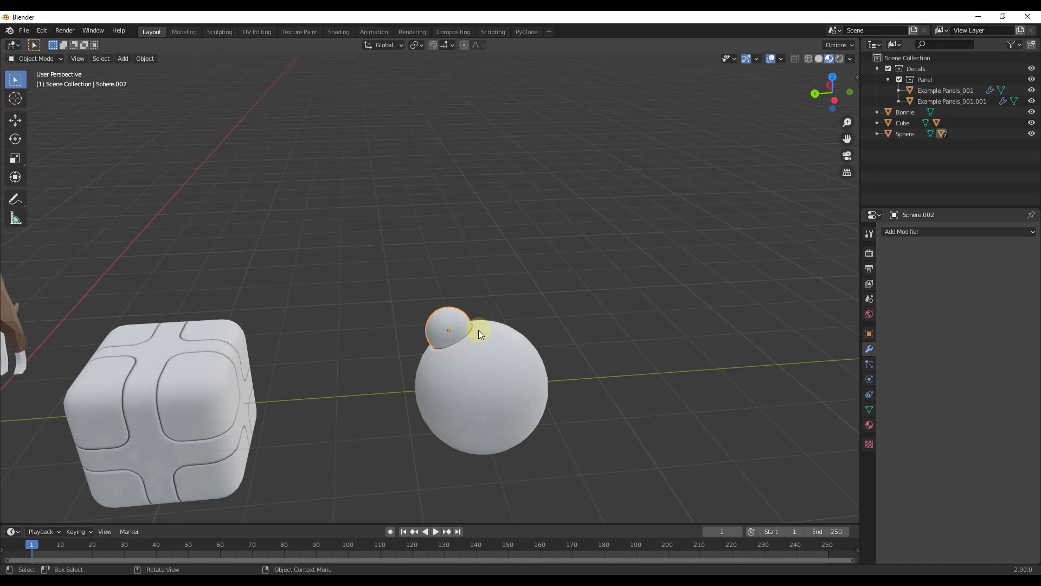
{"action": "key", "text": "g"}
{"action": "key", "text": "y"}
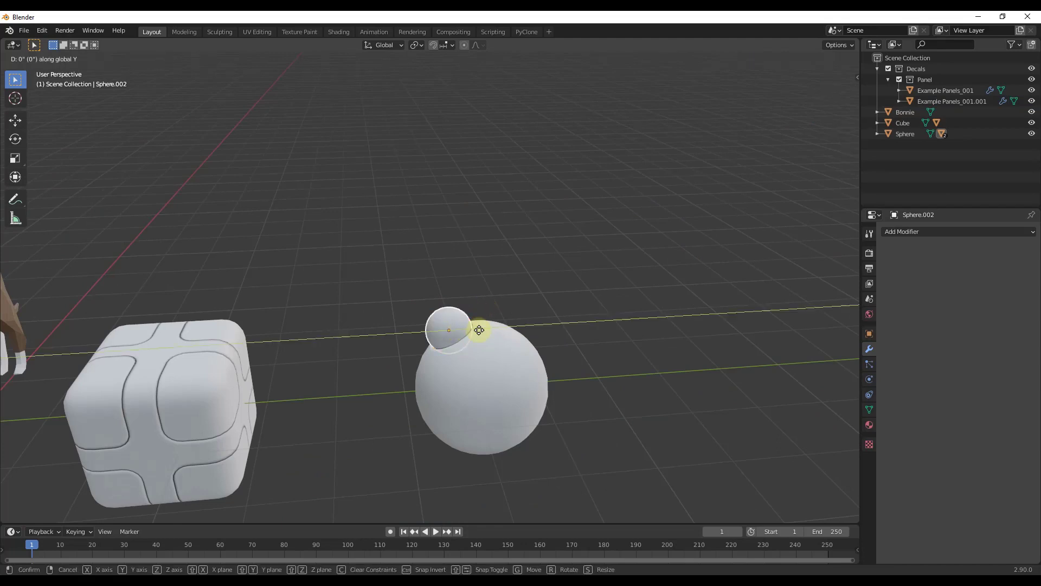
{"action": "left_click", "coordinate": [548, 334]}
{"action": "scroll", "coordinate": [618, 346], "scroll_direction": "up", "scroll_amount": 4}
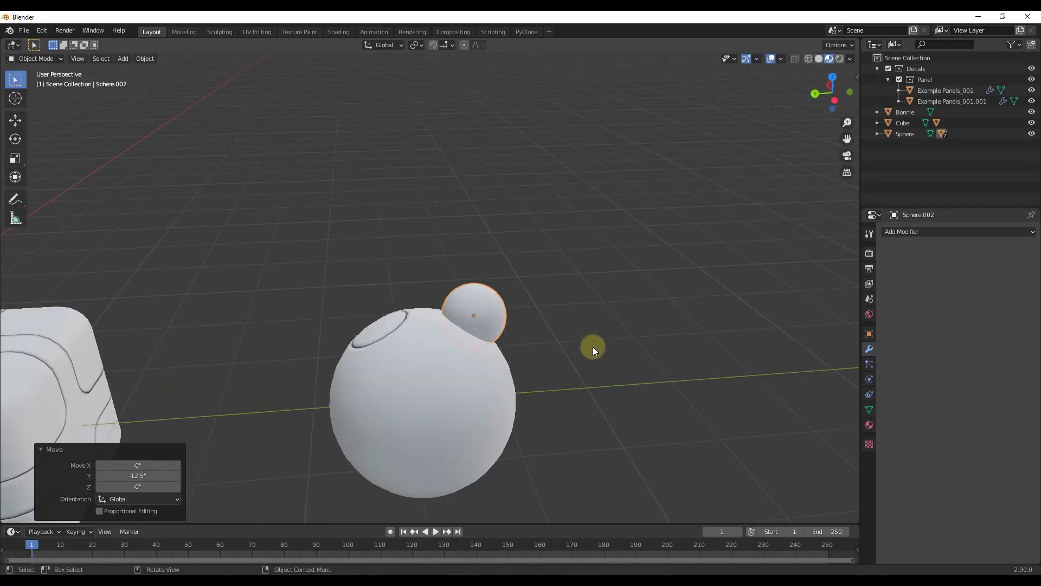
Slice the large sphere with the repositioned small sphere as cutter, keeping the large one active, using DECALmachine's Slice.
{"action": "middle_click_drag", "start_coordinate": [445, 360], "coordinate": [421, 297]}
{"action": "left_click", "coordinate": [372, 369]}
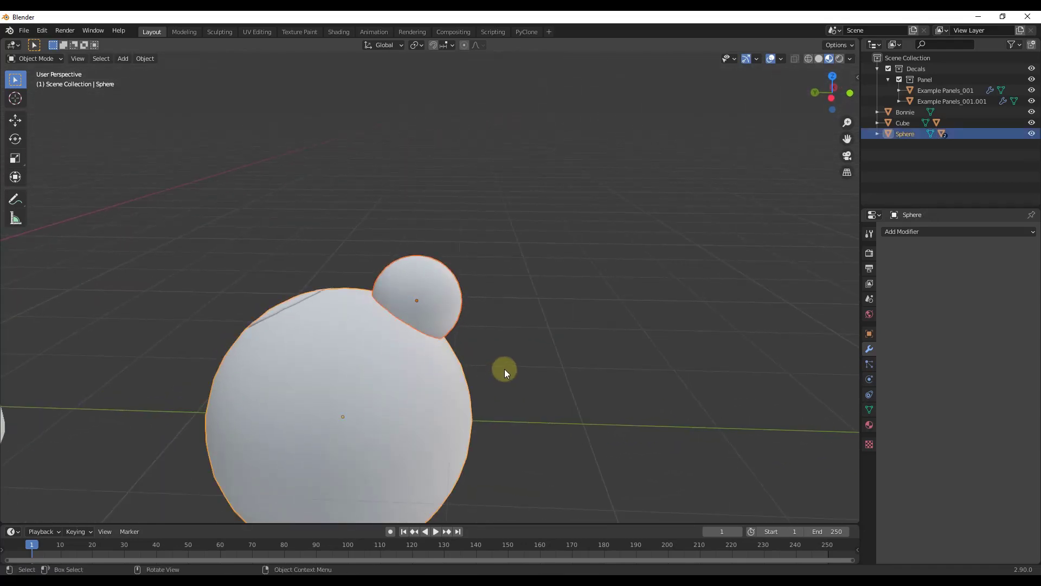
{"action": "middle_click_drag", "start_coordinate": [504, 369], "coordinate": [398, 331]}
{"action": "key", "text": "d"}
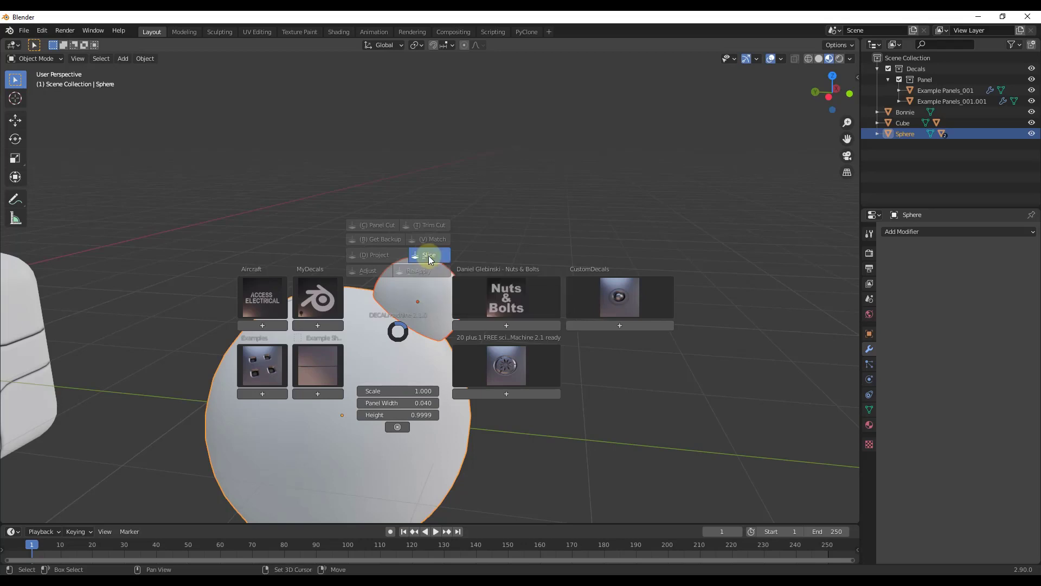
{"action": "left_click", "coordinate": [429, 255], "text": "shift"}
Examine the second circular decal strip's edge layout in wireframe and compare it with the panel line in material preview shading.
{"action": "middle_click_drag", "start_coordinate": [396, 376], "coordinate": [216, 342]}
{"action": "scroll", "coordinate": [412, 284], "scroll_direction": "up", "scroll_amount": 6}
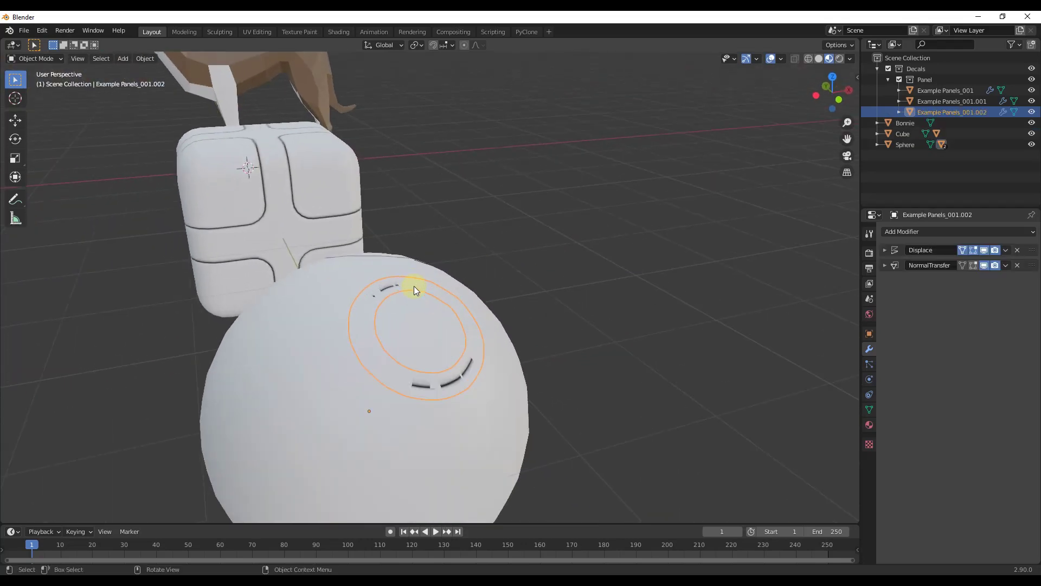
{"action": "left_click", "coordinate": [809, 59]}
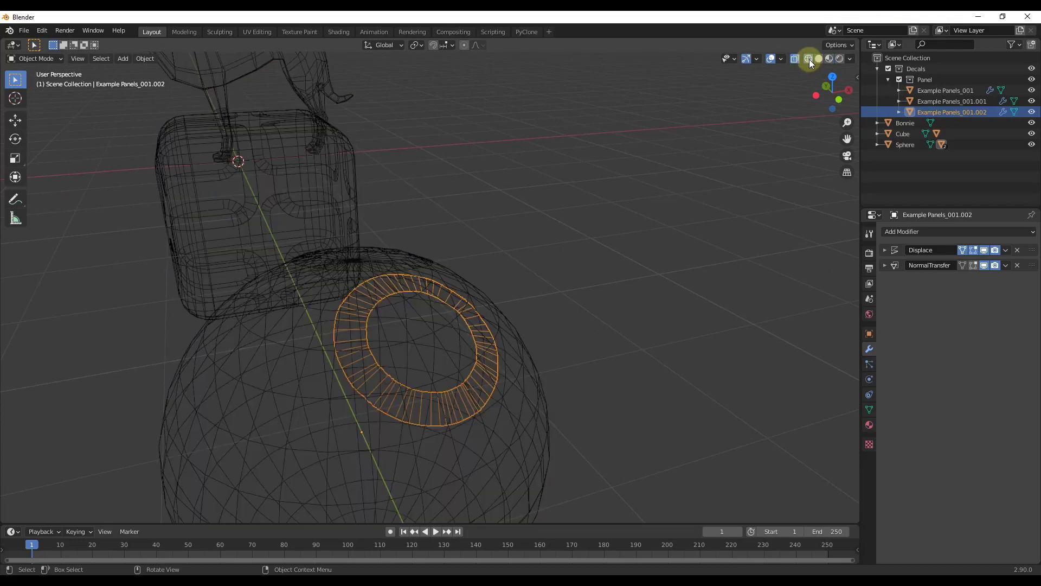
{"action": "scroll", "coordinate": [407, 359], "scroll_direction": "up", "scroll_amount": 5}
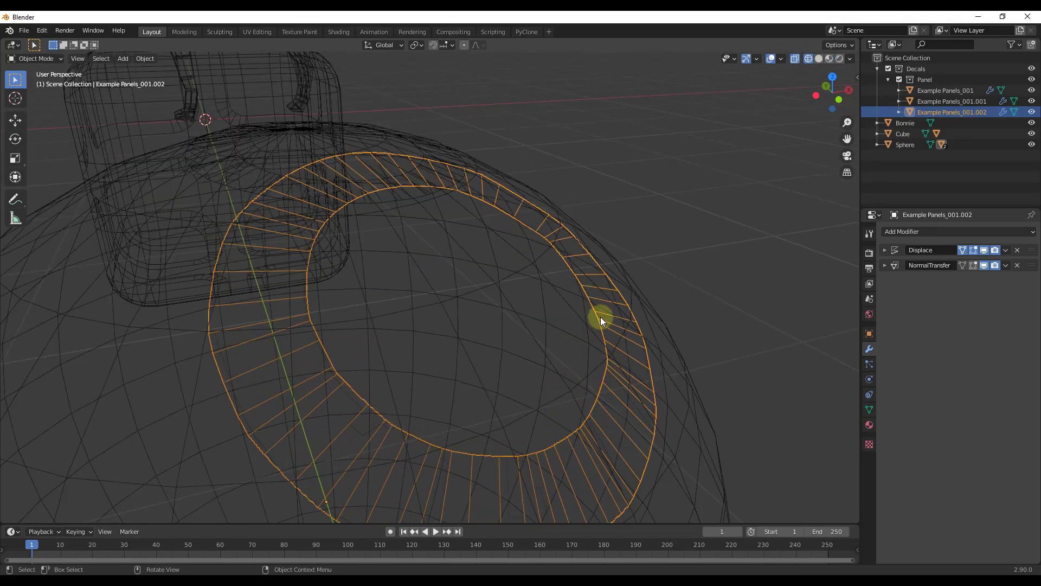
{"action": "middle_click_drag", "start_coordinate": [600, 317], "coordinate": [577, 357]}
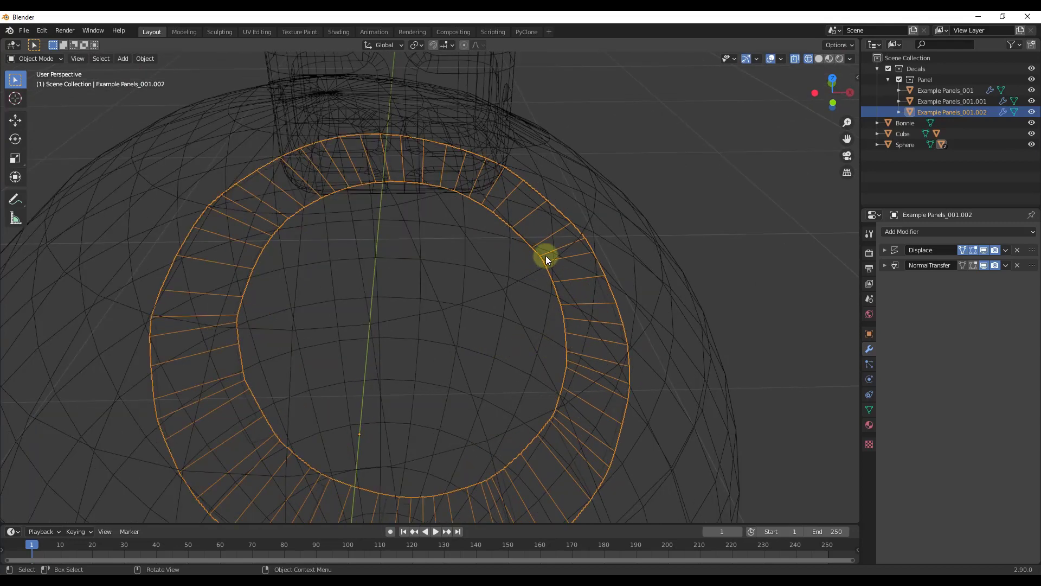
{"action": "scroll", "coordinate": [546, 261], "scroll_direction": "down", "scroll_amount": 1}
{"action": "middle_click_drag", "start_coordinate": [495, 294], "coordinate": [505, 282]}
{"action": "scroll", "coordinate": [522, 282], "scroll_direction": "down", "scroll_amount": 3}
{"action": "scroll", "coordinate": [459, 325], "scroll_direction": "up", "scroll_amount": 2}
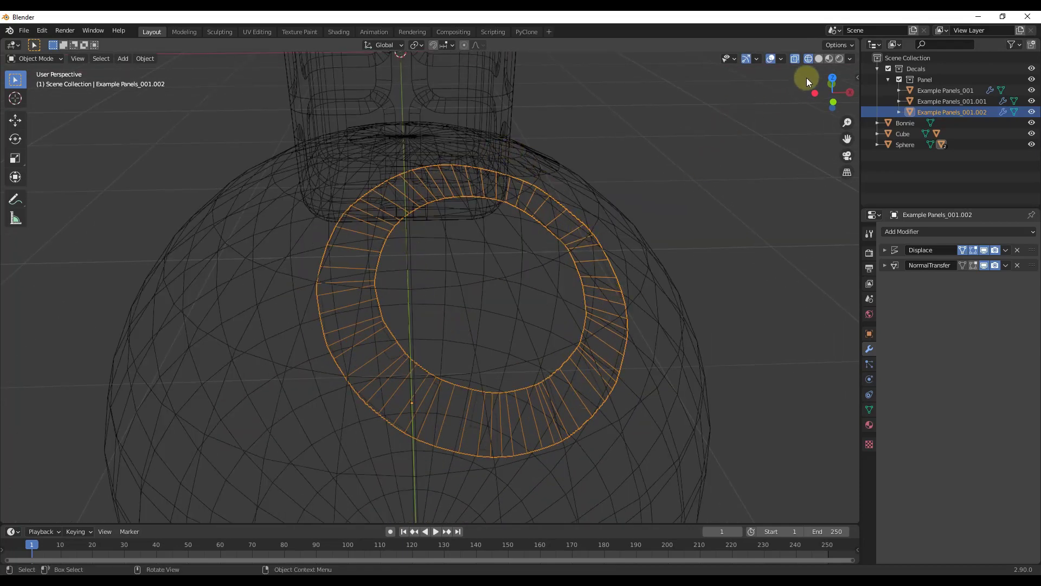
{"action": "left_click", "coordinate": [831, 61]}
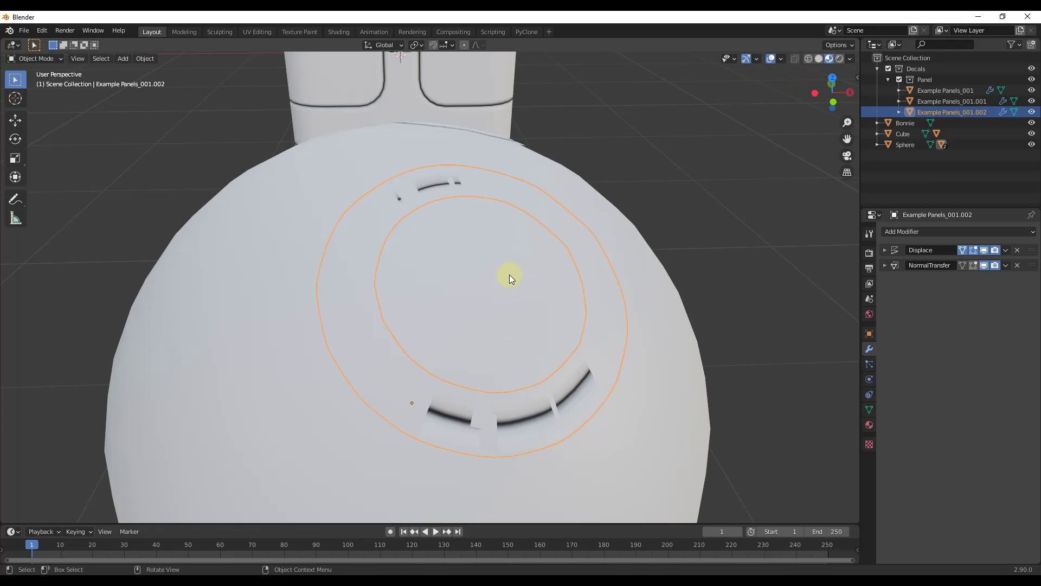
Raise the second circular panel decal's height to 0.0070 with DECALmachine's Adjust operation.
{"action": "key", "text": "d"}
{"action": "left_click", "coordinate": [492, 212]}
{"action": "mouse_move", "coordinate": [495, 211]}
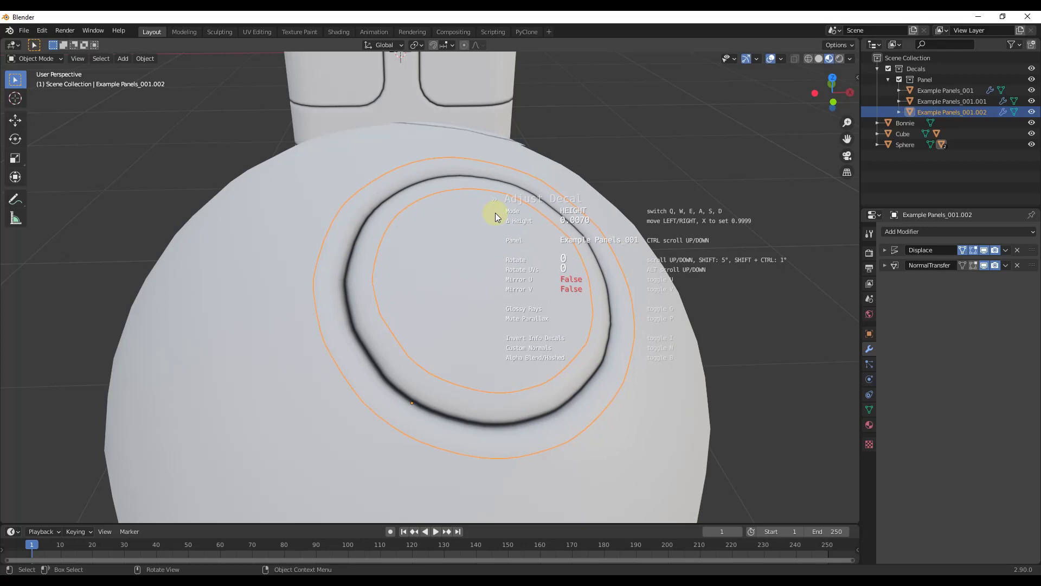
{"action": "left_click", "coordinate": [496, 214]}
{"action": "scroll", "coordinate": [529, 262], "scroll_direction": "down", "scroll_amount": 4}
{"action": "scroll", "coordinate": [525, 264], "scroll_direction": "up", "scroll_amount": 2}
{"action": "middle_click_drag", "start_coordinate": [441, 259], "coordinate": [507, 281]}
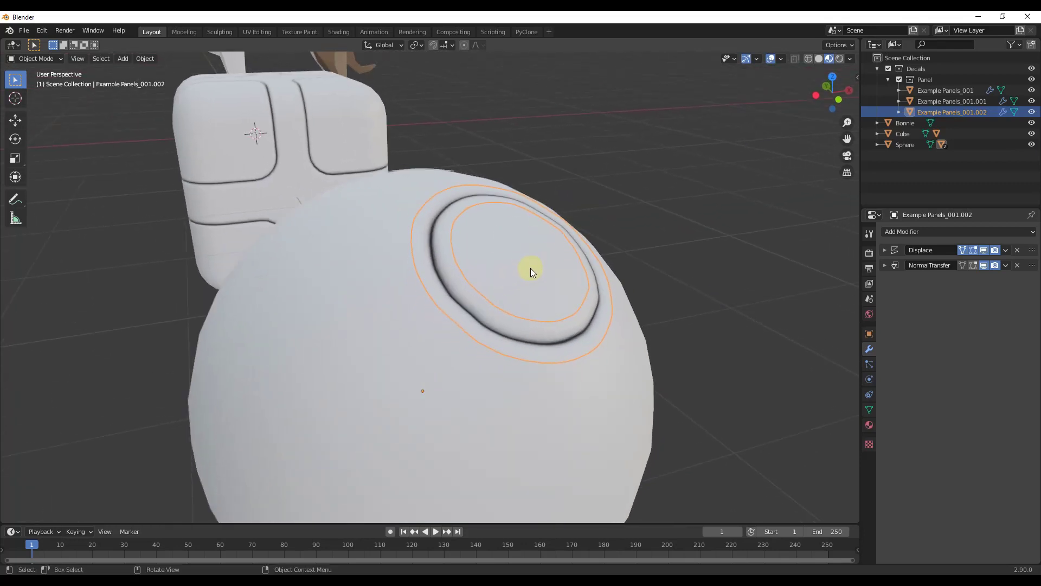
Add a 24" cube and move it about -139.8" along the Y axis, beyond the large sphere.
{"action": "scroll", "coordinate": [535, 269], "scroll_direction": "down", "scroll_amount": 8}
{"action": "mouse_move", "coordinate": [543, 275]}
{"action": "middle_mouse_down"}
{"action": "mouse_move", "coordinate": [677, 304]}
{"action": "mouse_move", "coordinate": [721, 258]}
{"action": "mouse_move", "coordinate": [549, 290]}
{"action": "middle_mouse_up"}
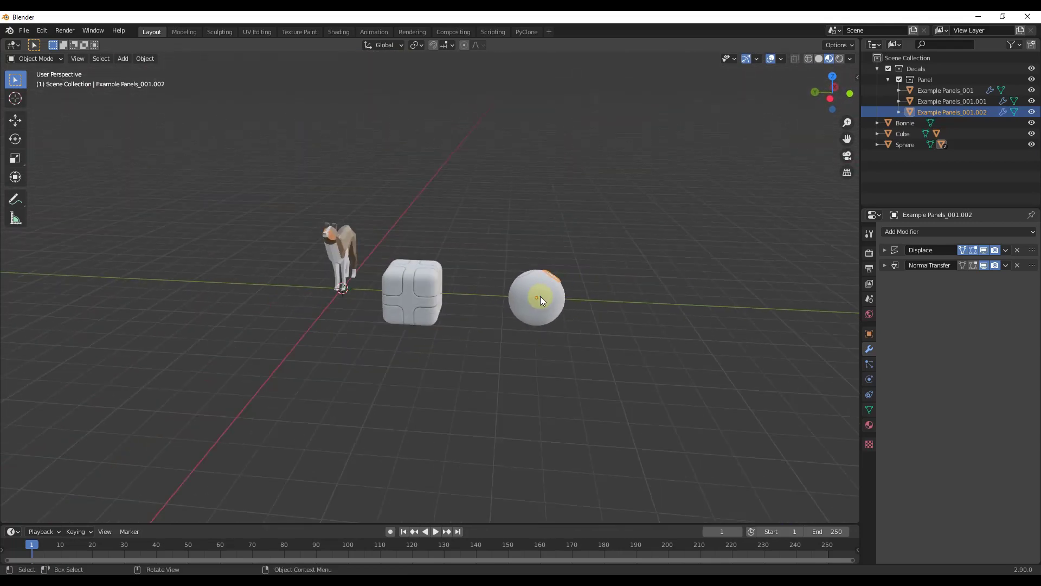
{"action": "key", "text": "shift+a"}
{"action": "mouse_move", "coordinate": [539, 295]}
{"action": "left_click", "coordinate": [584, 303]}
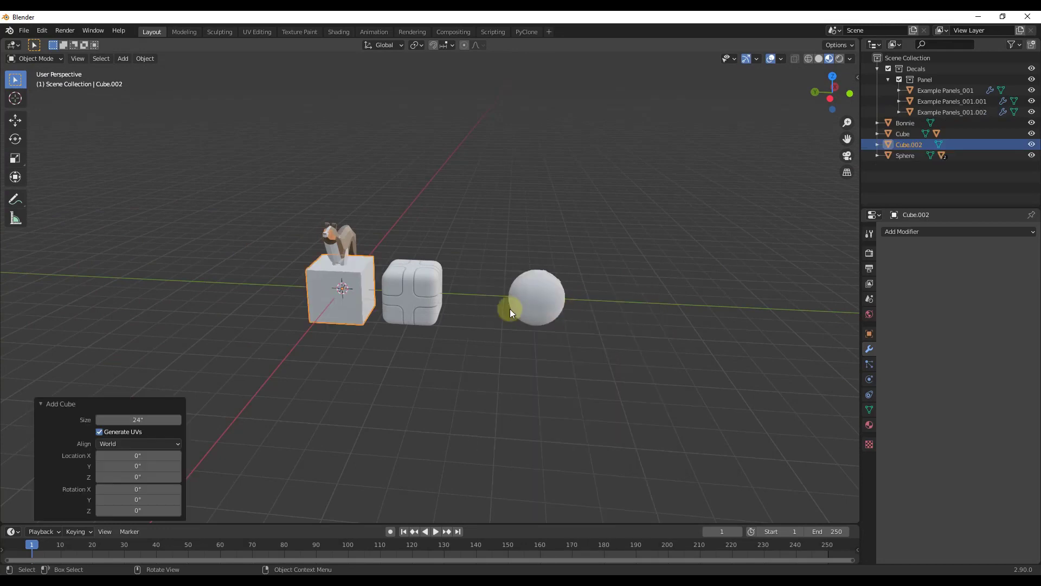
{"action": "key", "text": "g"}
{"action": "key", "text": "y"}
{"action": "left_click", "coordinate": [633, 303]}
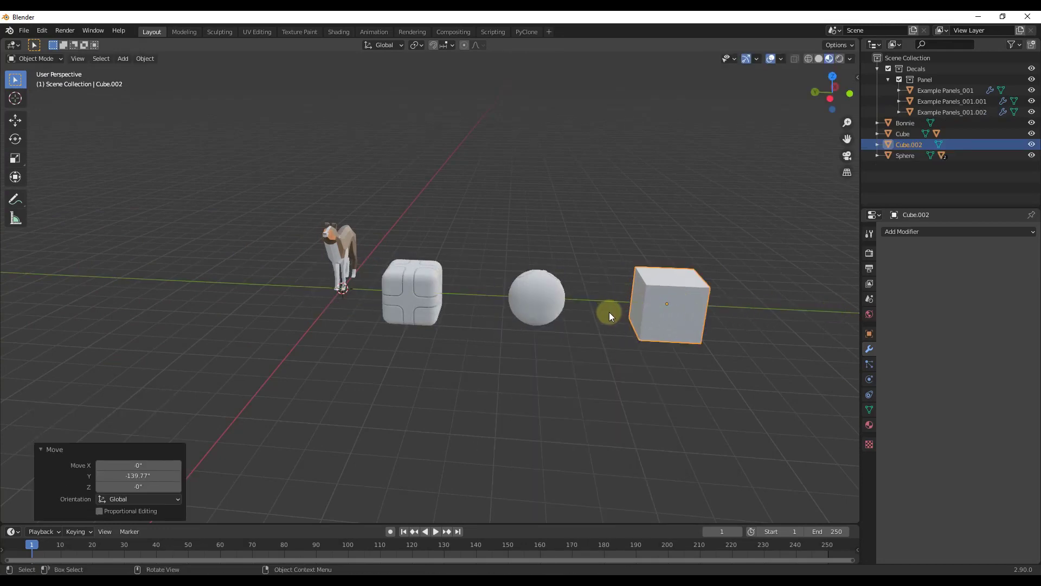
Duplicate the new cube about 10" upward along Z and scale the copy down to about 0.67.
{"action": "key", "text": "shift+d"}
{"action": "key", "text": "z"}
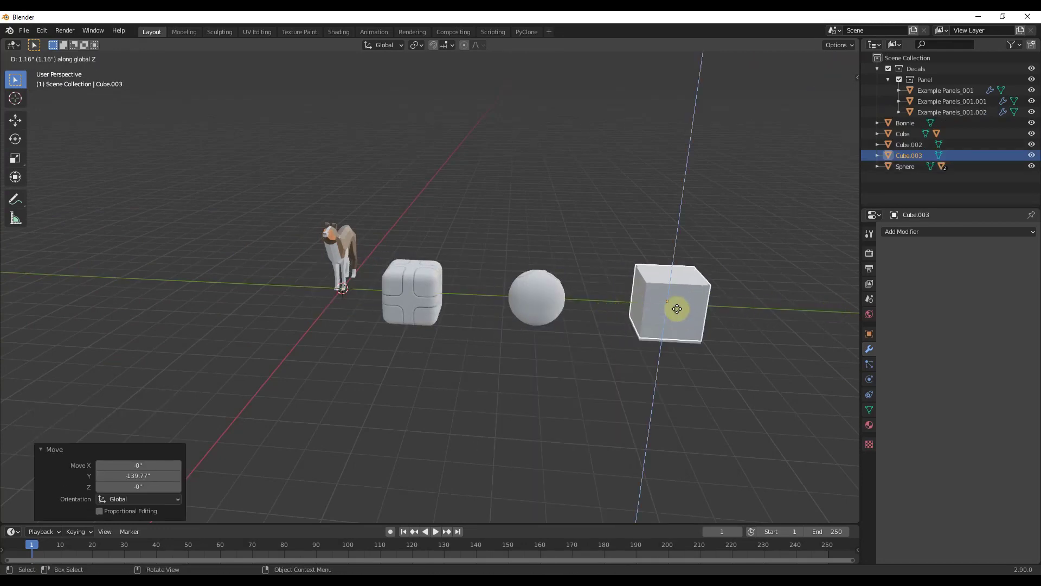
{"action": "left_click", "coordinate": [678, 296]}
{"action": "key", "text": "s"}
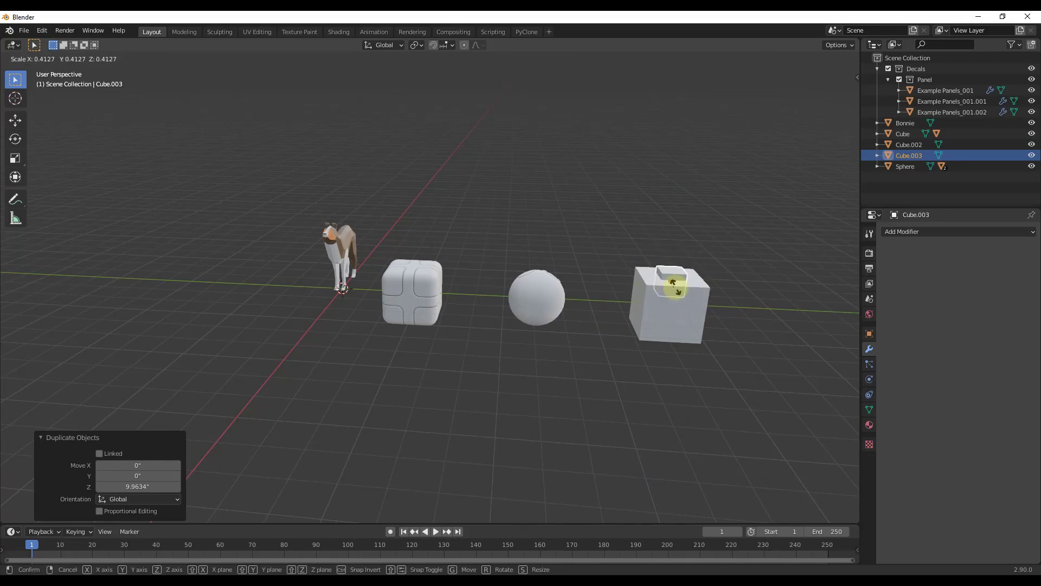
{"action": "left_click", "coordinate": [681, 292]}
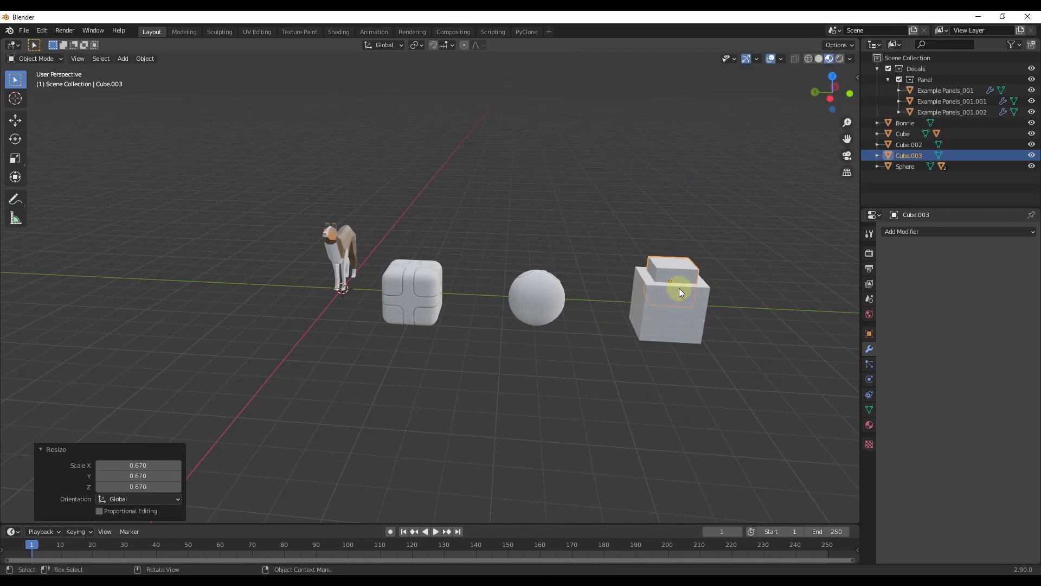
Move the smaller cube from the top view about -10.7" in X and -7.1" in Y, over the larger cube's corner.
{"action": "left_click", "coordinate": [833, 77]}
{"action": "key", "text": "g"}
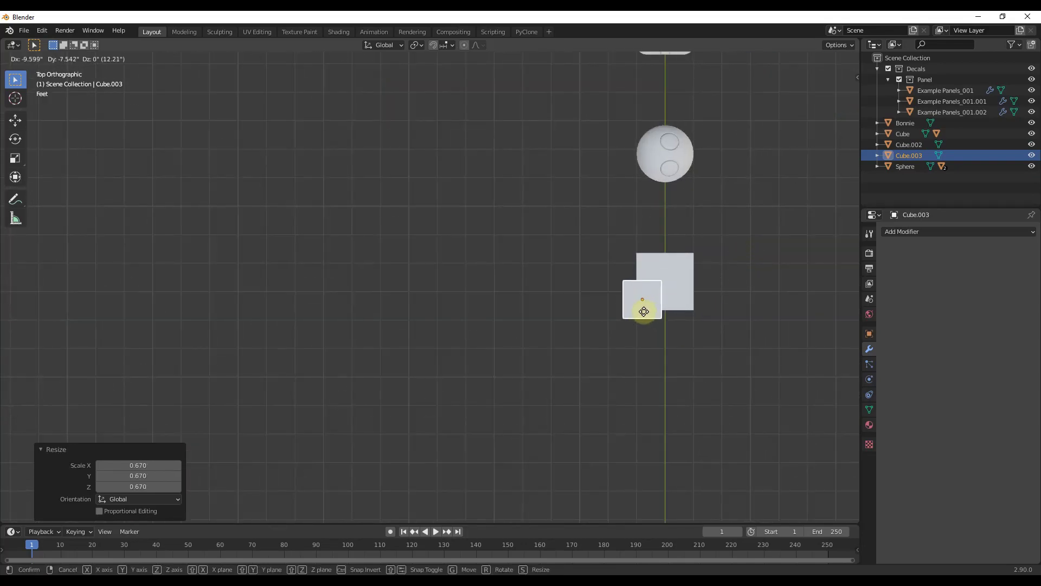
{"action": "left_click", "coordinate": [644, 307]}
{"action": "middle_click_drag", "start_coordinate": [581, 367], "coordinate": [620, 269]}
{"action": "scroll", "coordinate": [711, 252], "scroll_direction": "up", "scroll_amount": 2}
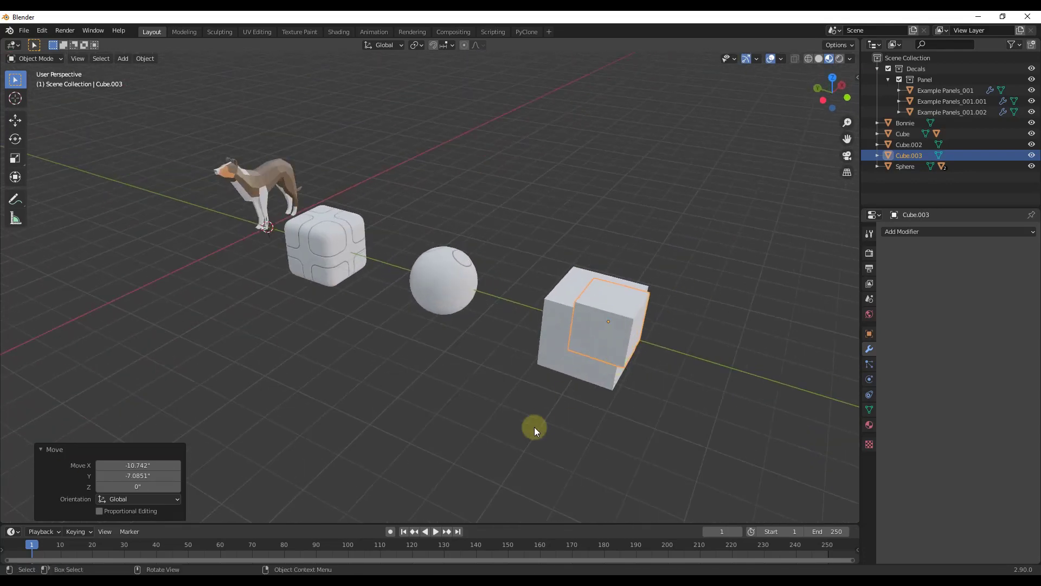
Scale the small corner cube down by a further factor of about 0.818.
{"action": "middle_click_drag", "start_coordinate": [535, 428], "coordinate": [836, 264]}
{"action": "scroll", "coordinate": [607, 345], "scroll_direction": "up", "scroll_amount": 3}
{"action": "scroll", "coordinate": [621, 282], "scroll_direction": "up", "scroll_amount": 1}
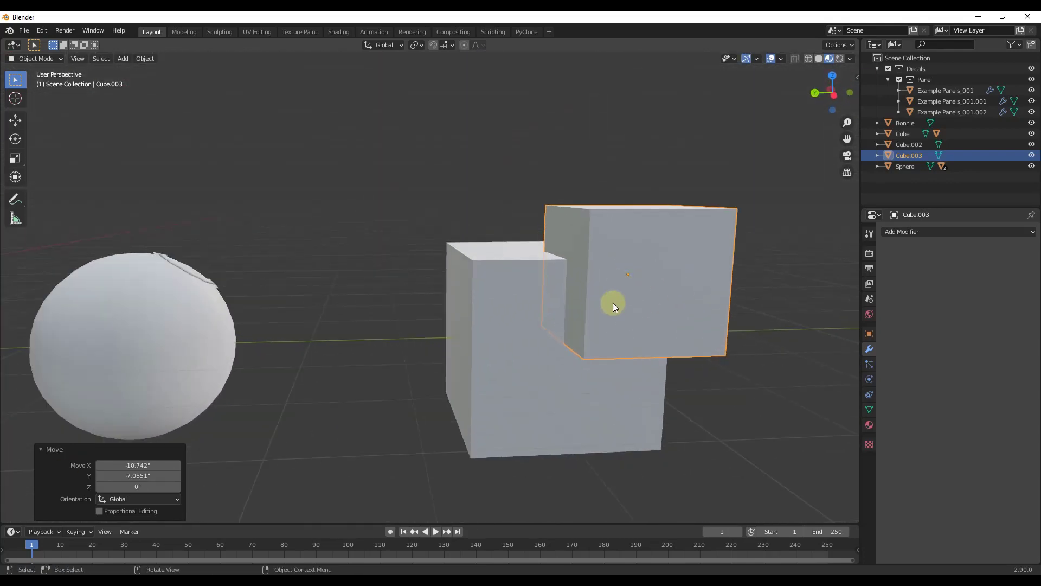
{"action": "scroll", "coordinate": [613, 302], "scroll_direction": "down", "scroll_amount": 1}
{"action": "key", "text": "s"}
{"action": "left_click", "coordinate": [706, 301]}
{"action": "scroll", "coordinate": [678, 249], "scroll_direction": "up", "scroll_amount": 3}
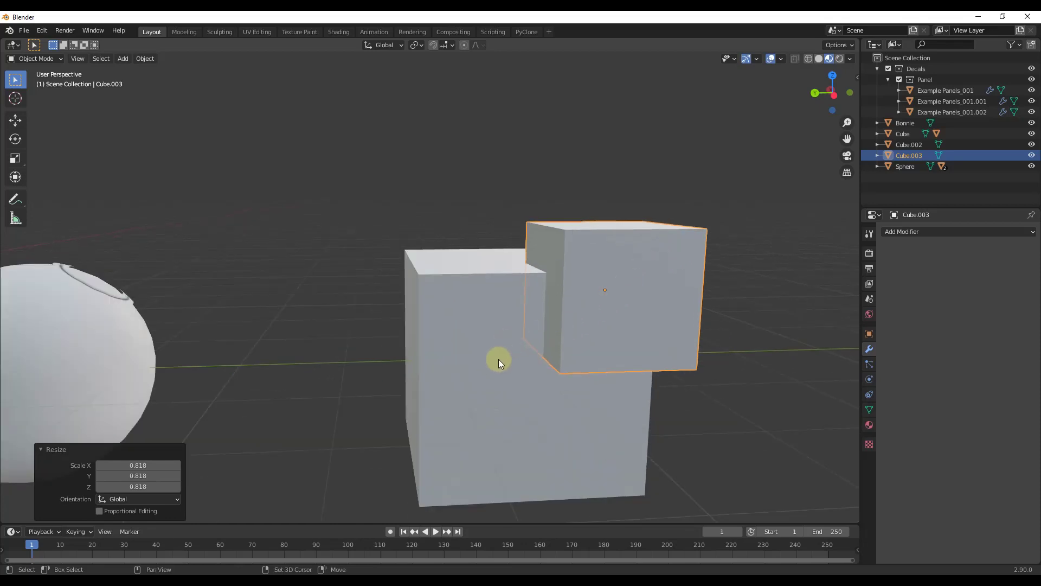
Slice the large cube with the small corner cube as cutter, keeping the large one active, using DECALmachine's Slice.
{"action": "left_click", "coordinate": [499, 359], "text": "shift"}
{"action": "key", "text": "d"}
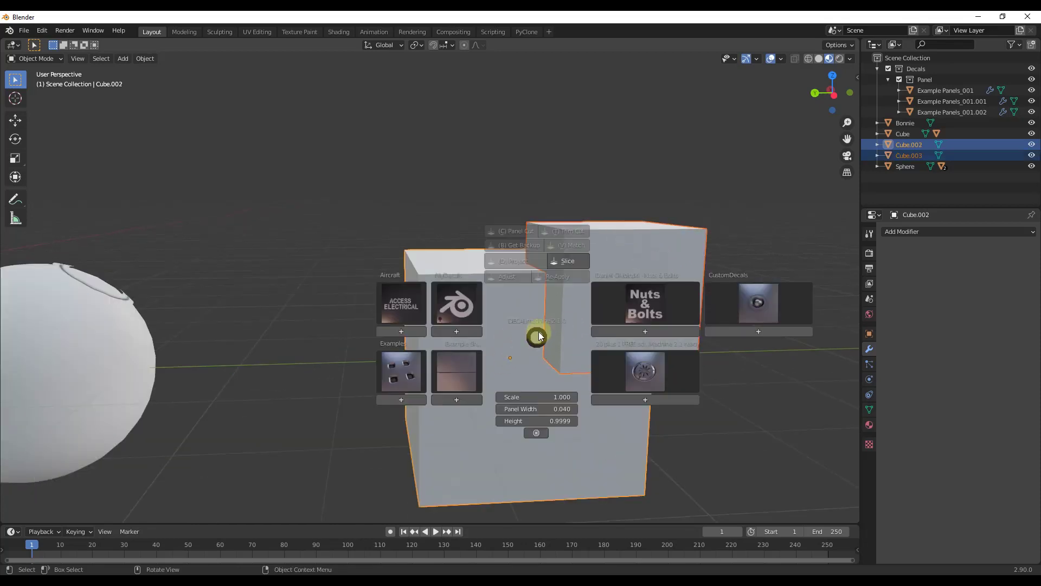
{"action": "left_click", "coordinate": [566, 261]}
{"action": "scroll", "coordinate": [618, 310], "scroll_direction": "up", "scroll_amount": 3}
{"action": "middle_click_drag", "start_coordinate": [518, 346], "coordinate": [496, 351]}
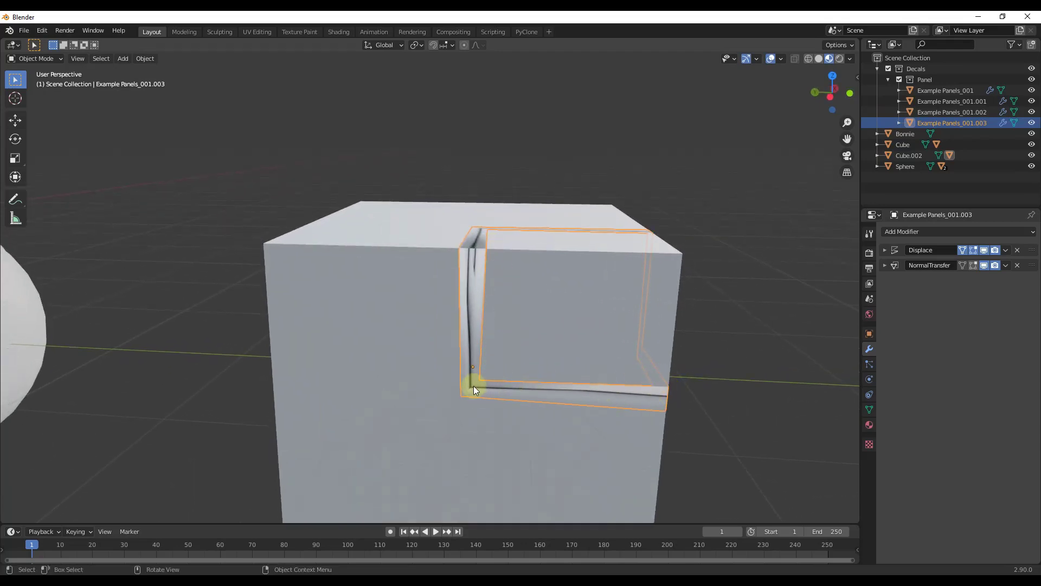
Inspect the corner decal strip's edge layout in wireframe and compare it with the panel line in material preview shading.
{"action": "left_click", "coordinate": [808, 59]}
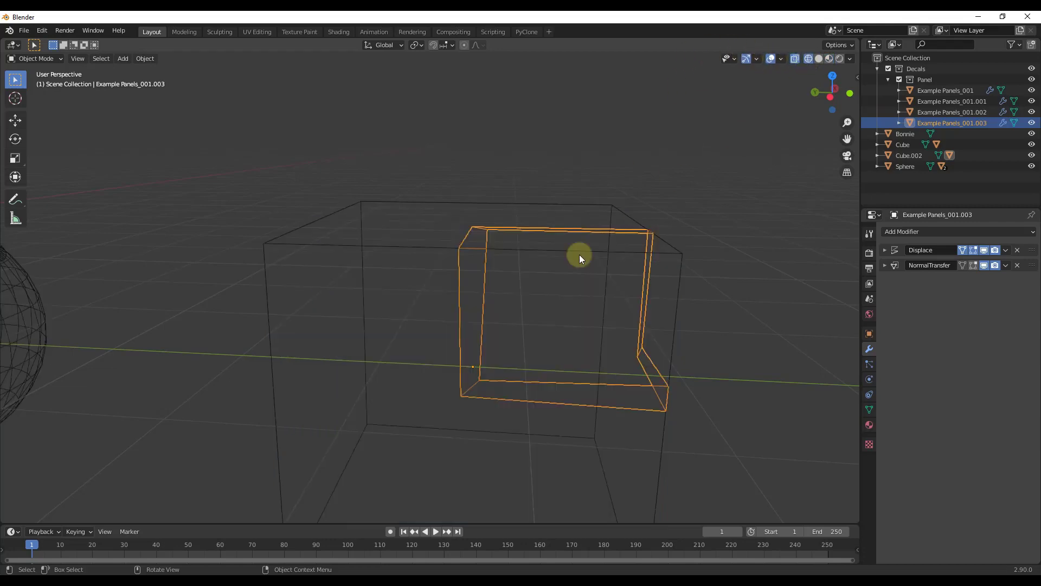
{"action": "mouse_move", "coordinate": [588, 353]}
{"action": "middle_mouse_down"}
{"action": "mouse_move", "coordinate": [548, 28]}
{"action": "mouse_move", "coordinate": [649, 278]}
{"action": "middle_mouse_up"}
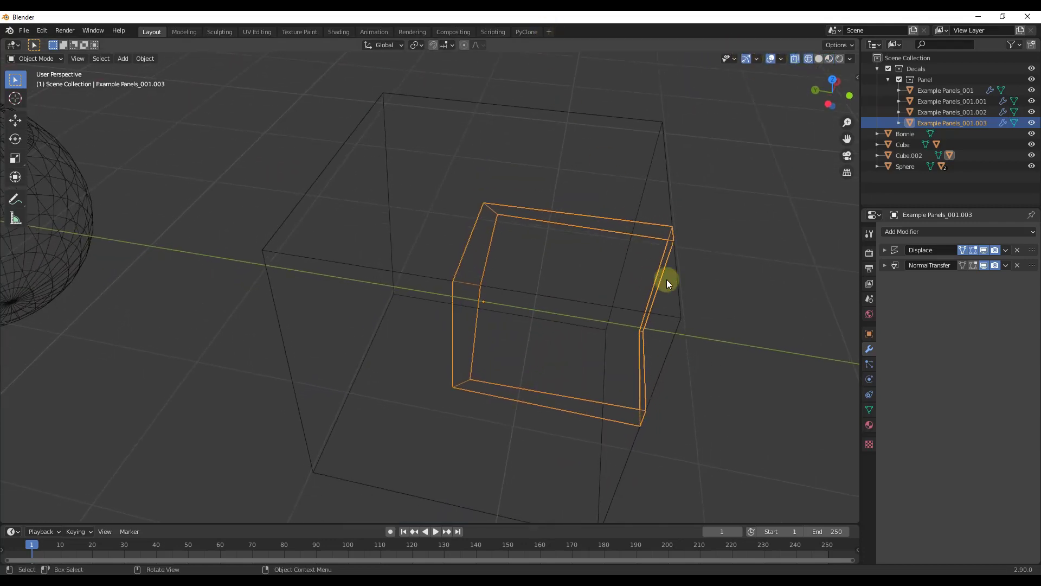
{"action": "scroll", "coordinate": [471, 286], "scroll_direction": "up", "scroll_amount": 2}
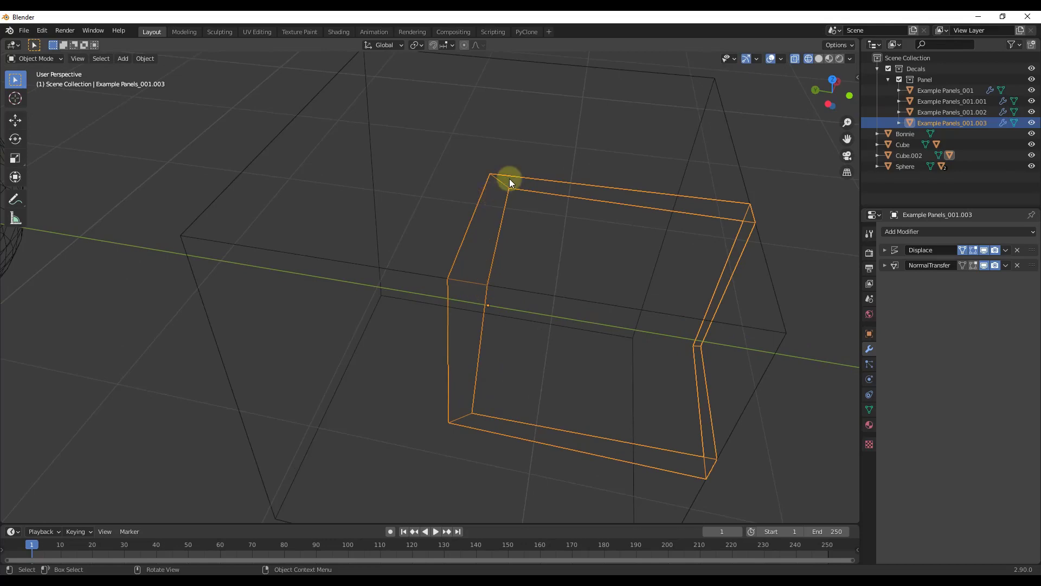
{"action": "scroll", "coordinate": [521, 201], "scroll_direction": "down", "scroll_amount": 4}
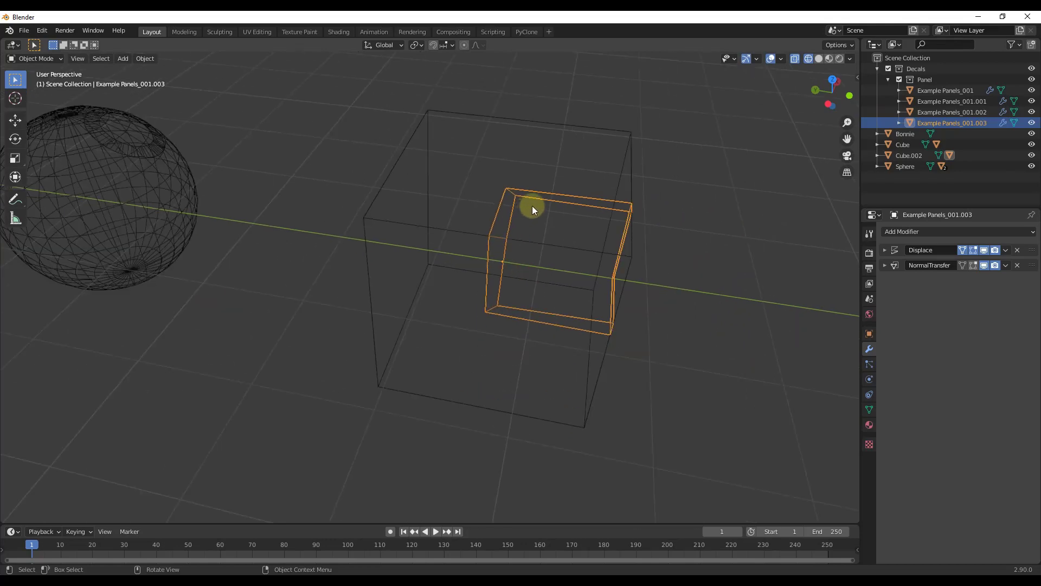
{"action": "left_click", "coordinate": [830, 59]}
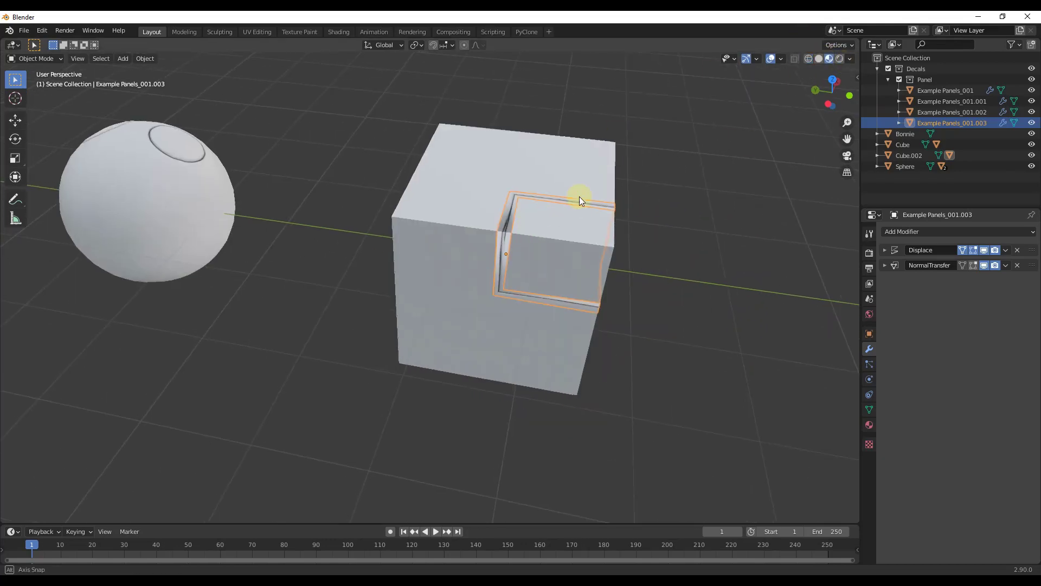
Retrieve the small cutter cube from the corner panel decal with DECALmachine's Get Backup operation.
{"action": "key", "text": "d"}
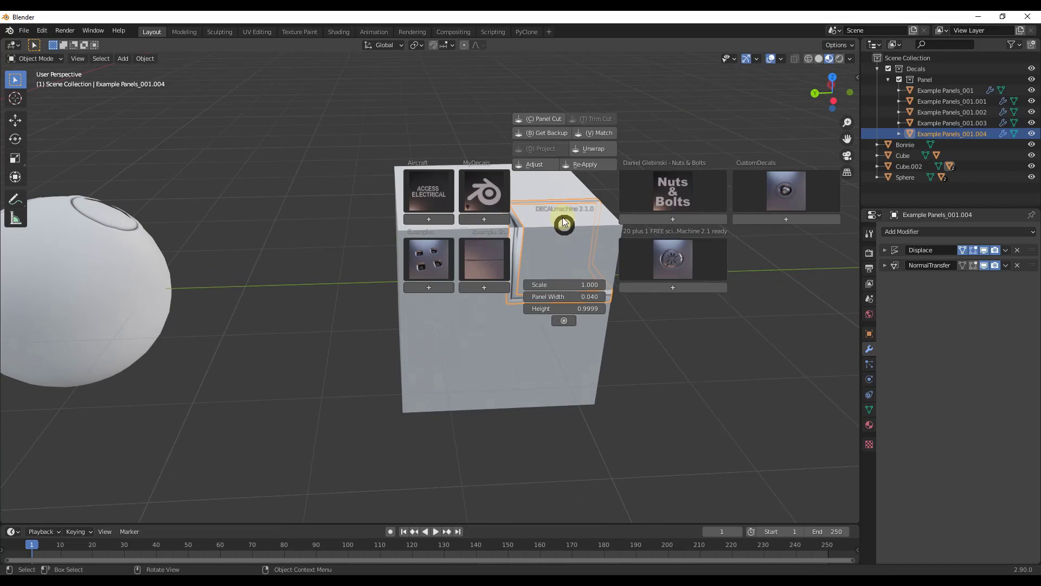
{"action": "left_click", "coordinate": [553, 133]}
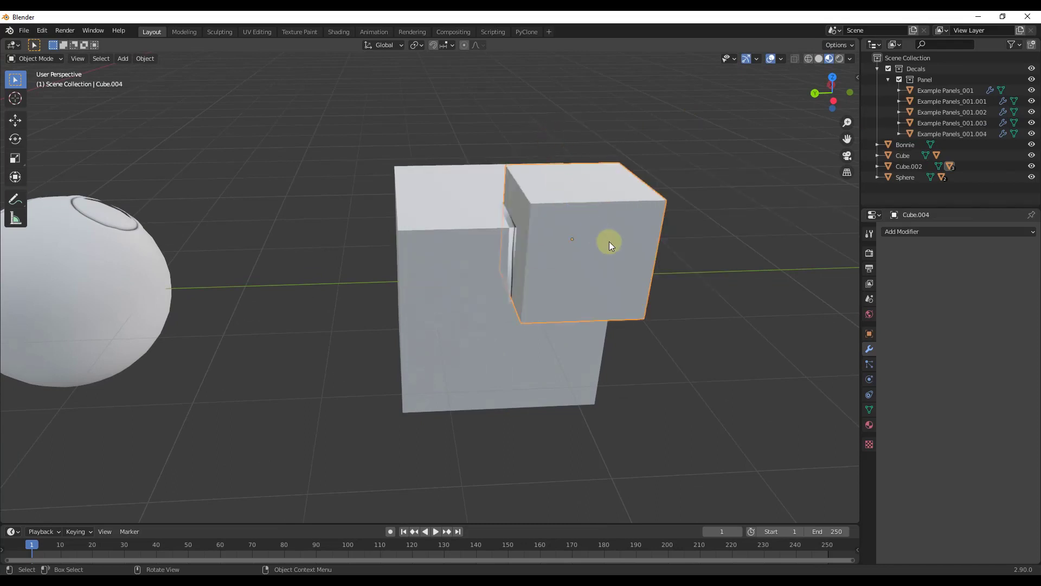
Move the retrieved small cutter cube about 17.15 in along Y to the large cube's neighbouring upper corner.
{"action": "key", "text": "g"}
{"action": "key", "text": "y"}
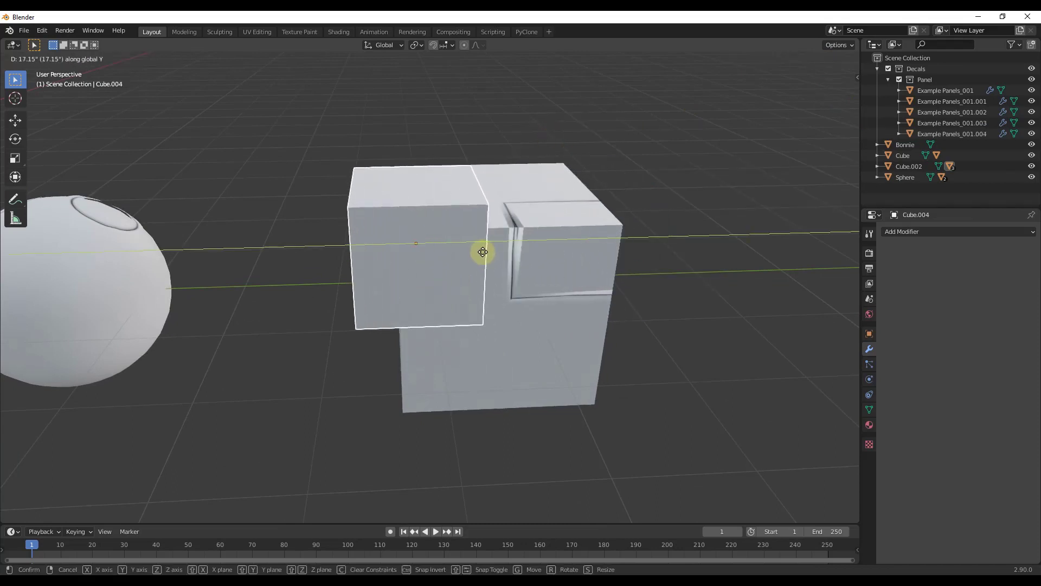
{"action": "left_click", "coordinate": [484, 252]}
{"action": "middle_click_drag", "start_coordinate": [486, 252], "coordinate": [516, 232]}
Slice the large cube with the moved small cube as cutter, keeping the large one active, using DECALmachine's Topo Slice.
{"action": "key", "text": "d"}
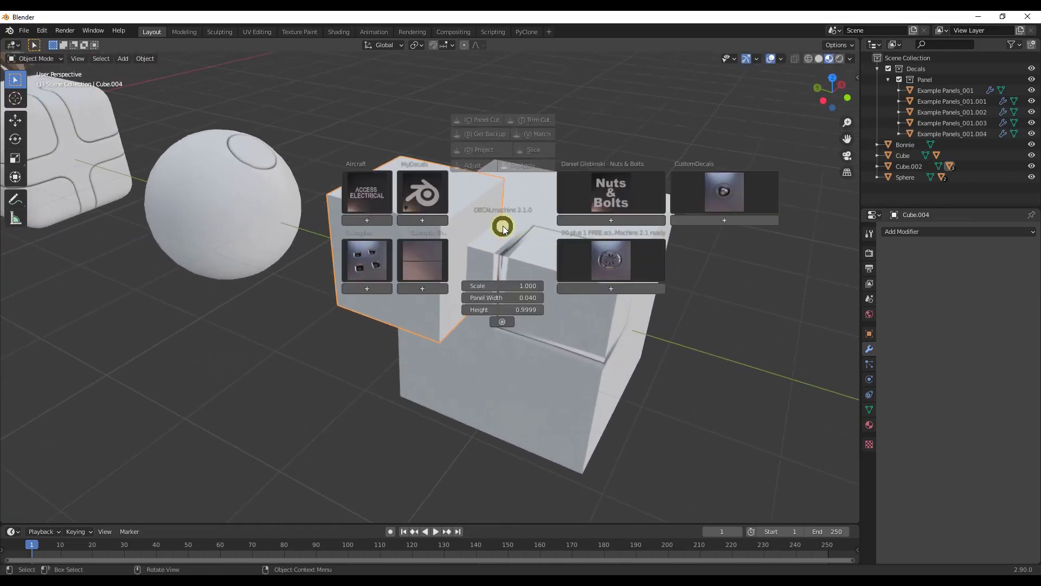
{"action": "key", "text": "Escape"}
{"action": "left_click", "coordinate": [476, 372], "text": "shift"}
{"action": "key", "text": "d"}
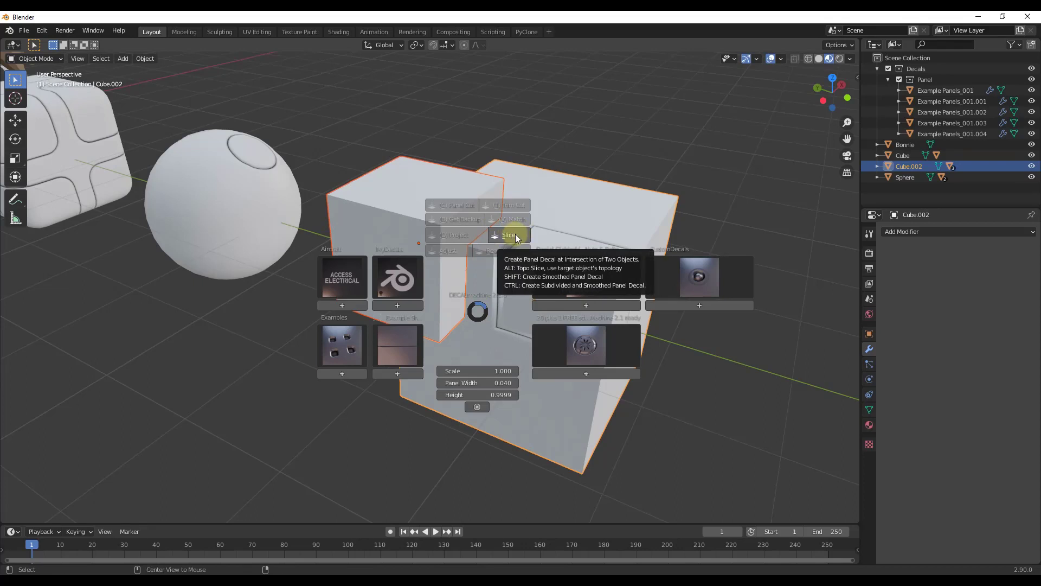
{"action": "left_click", "coordinate": [515, 237], "text": "alt"}
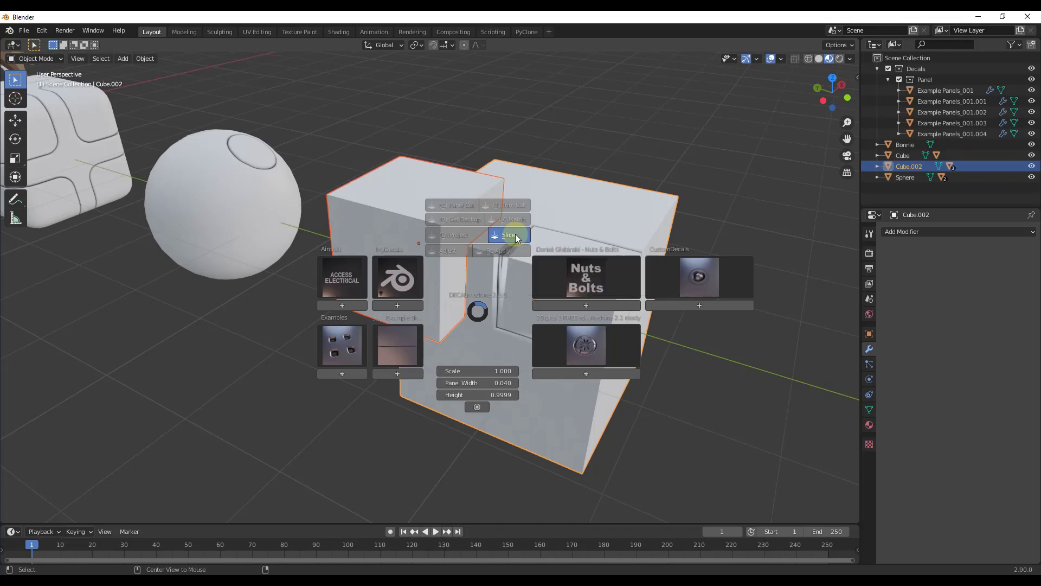
Inspect the new corner decal's edge layout in wireframe against the first corner decal, and restore the shaded view.
{"action": "scroll", "coordinate": [483, 243], "scroll_direction": "up", "scroll_amount": 4}
{"action": "middle_click_drag", "start_coordinate": [549, 252], "coordinate": [693, 272]}
{"action": "scroll", "coordinate": [558, 253], "scroll_direction": "down", "scroll_amount": 5}
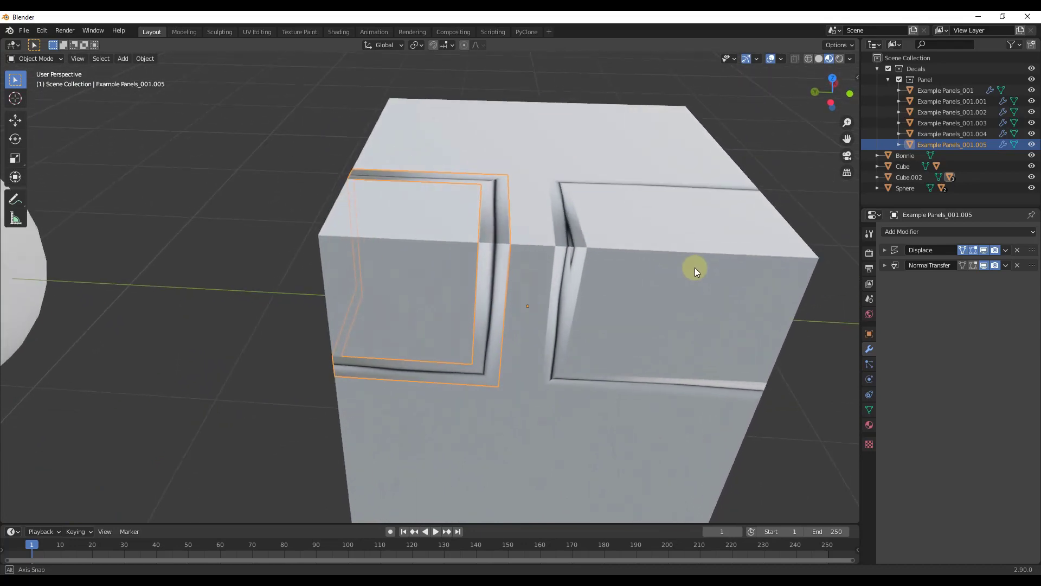
{"action": "left_click", "coordinate": [808, 58]}
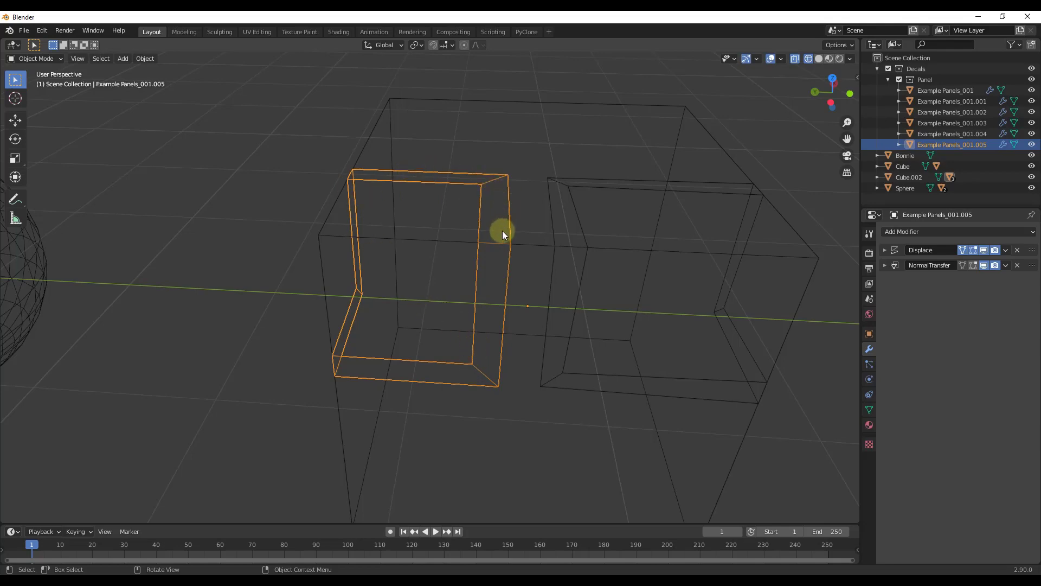
{"action": "mouse_move", "coordinate": [463, 255]}
{"action": "middle_mouse_down"}
{"action": "mouse_move", "coordinate": [628, 226]}
{"action": "mouse_move", "coordinate": [816, 54]}
{"action": "middle_mouse_up"}
{"action": "left_click", "coordinate": [819, 59]}
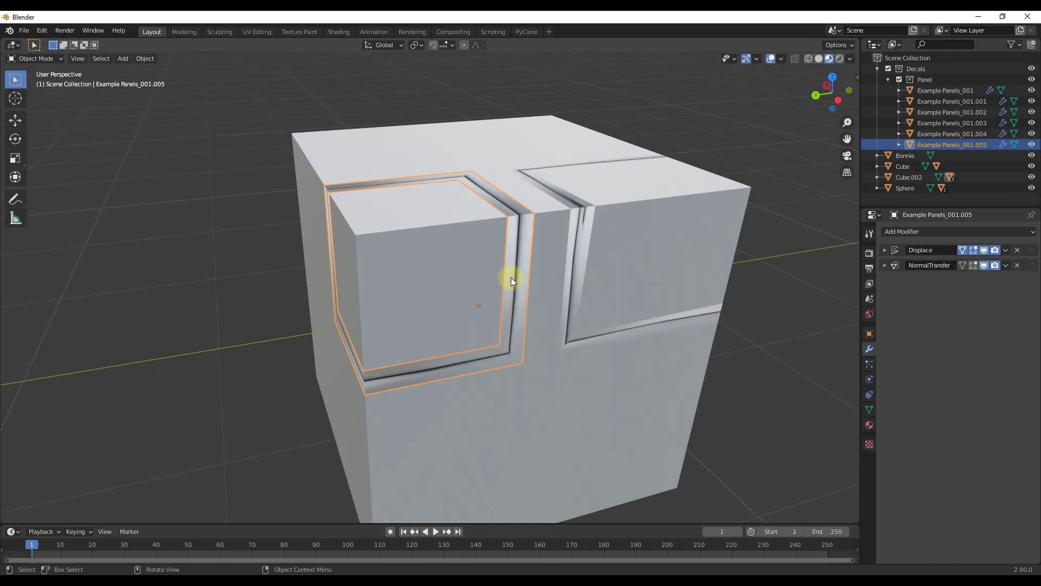
Turn off Custom Normals on the new corner panel decal with DECALmachine's Adjust operation.
{"action": "key", "text": "d"}
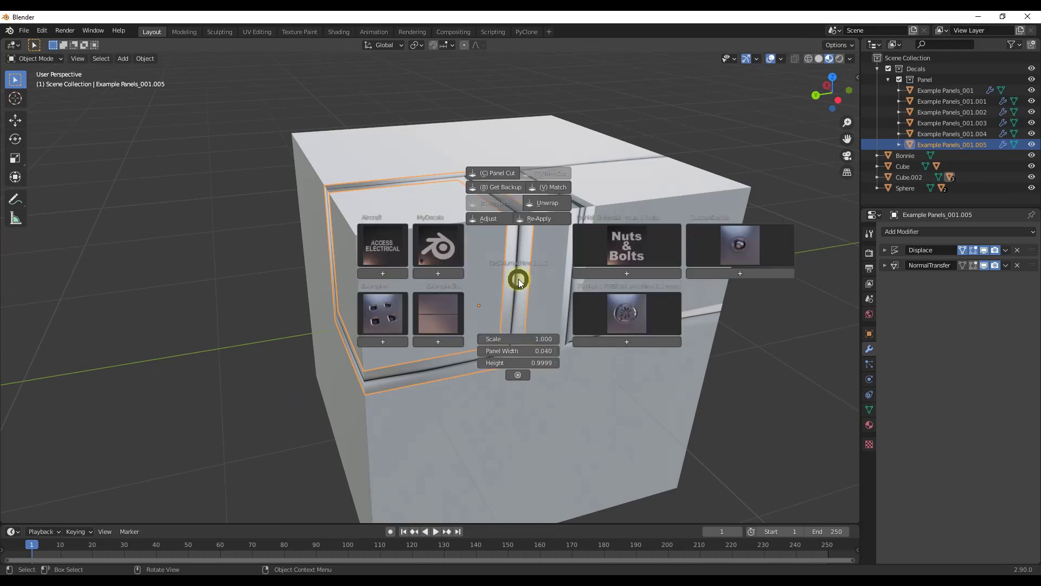
{"action": "key", "text": "a"}
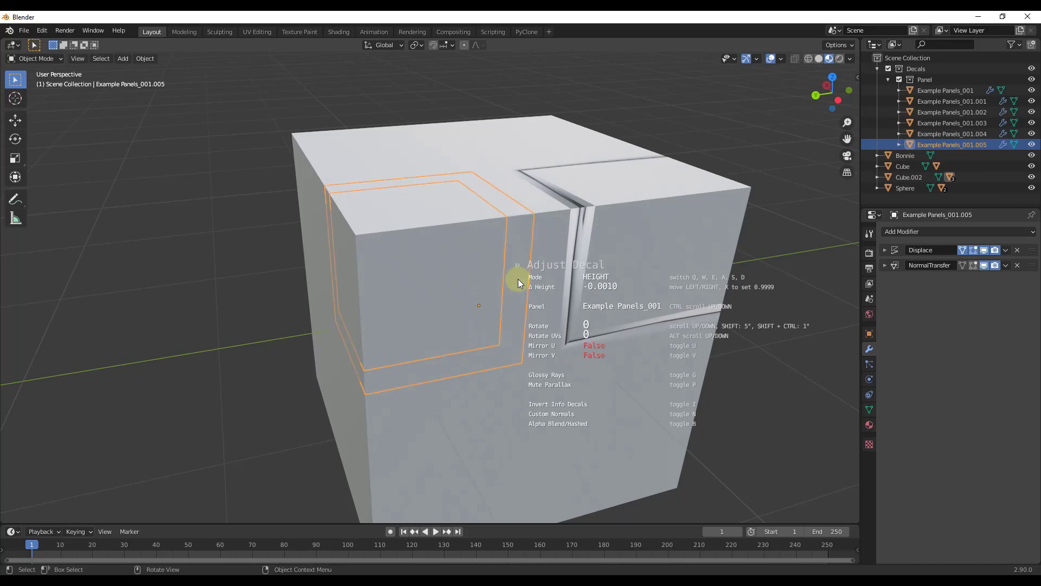
{"action": "key", "text": "n"}
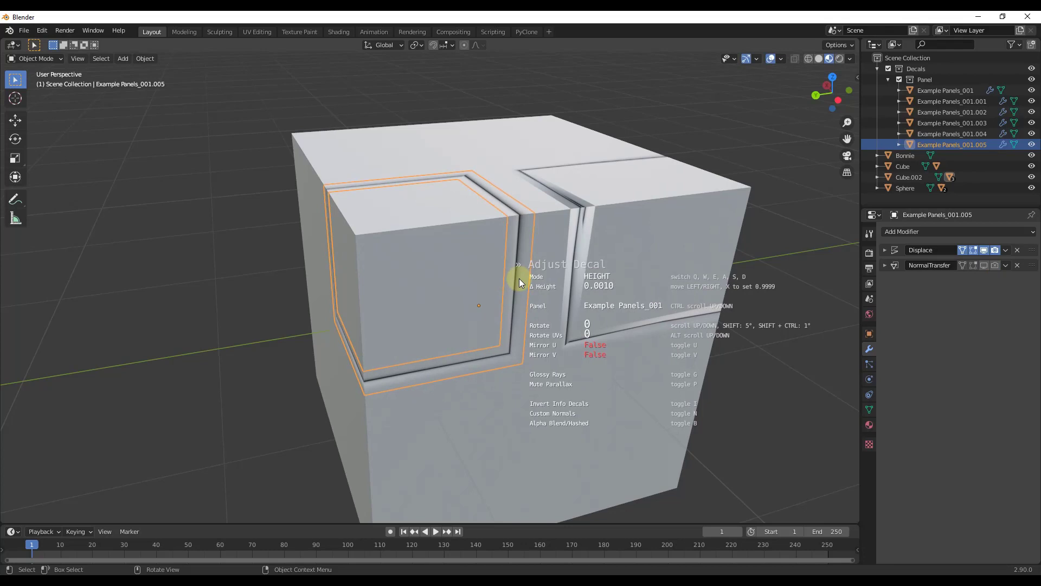
{"action": "left_click", "coordinate": [519, 279]}
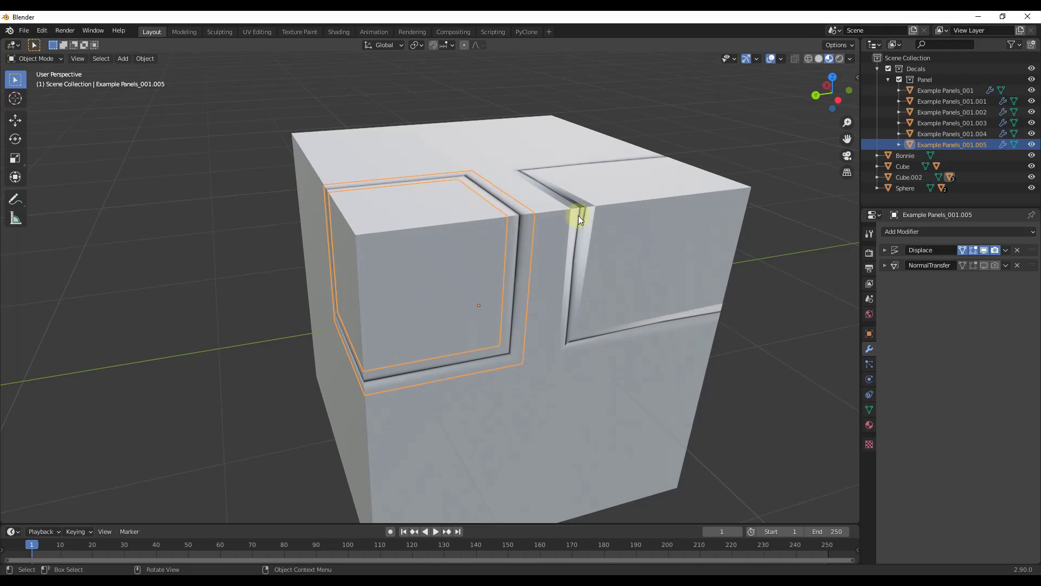
Compare the two corner panel lines up close, examining how each decal runs over the cube's upper edge.
{"action": "scroll", "coordinate": [578, 216], "scroll_direction": "up", "scroll_amount": 3}
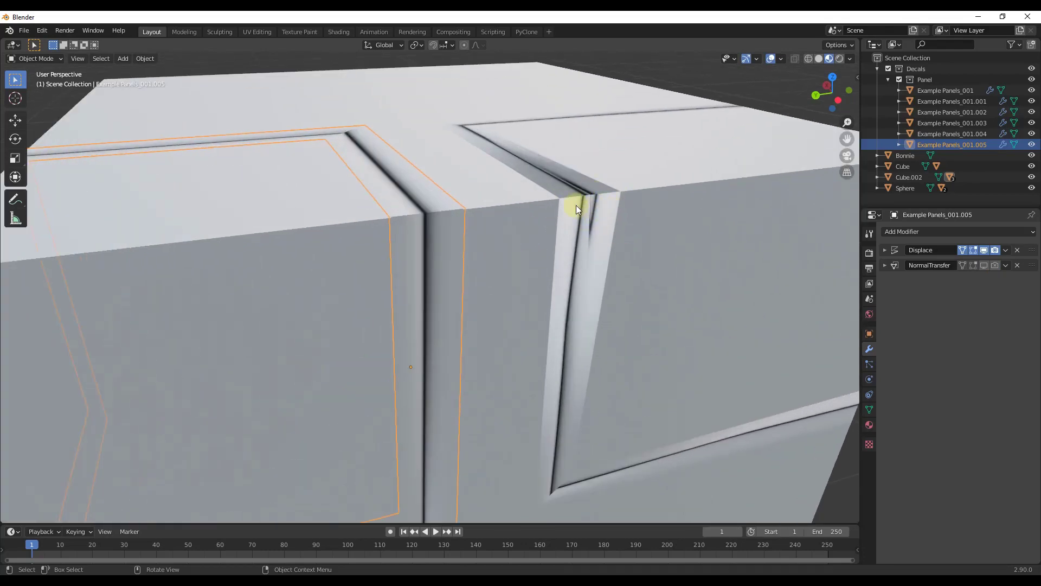
{"action": "scroll", "coordinate": [450, 220], "scroll_direction": "down", "scroll_amount": 3}
{"action": "scroll", "coordinate": [438, 216], "scroll_direction": "up", "scroll_amount": 2}
{"action": "middle_click_drag", "start_coordinate": [542, 259], "coordinate": [570, 265]}
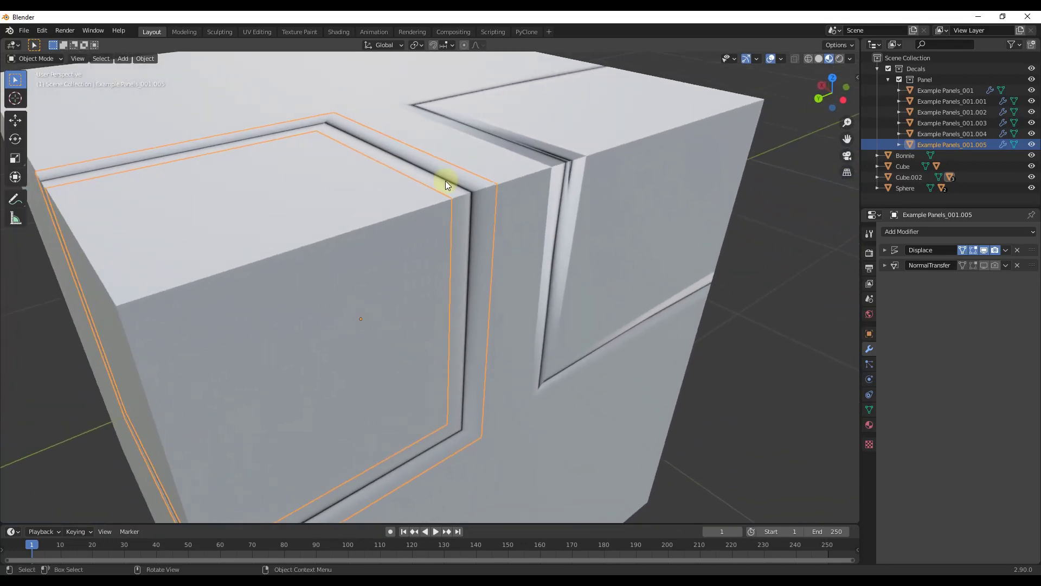
{"action": "scroll", "coordinate": [444, 181], "scroll_direction": "up", "scroll_amount": 2}
{"action": "scroll", "coordinate": [470, 188], "scroll_direction": "down", "scroll_amount": 1}
{"action": "scroll", "coordinate": [484, 200], "scroll_direction": "up", "scroll_amount": 1}
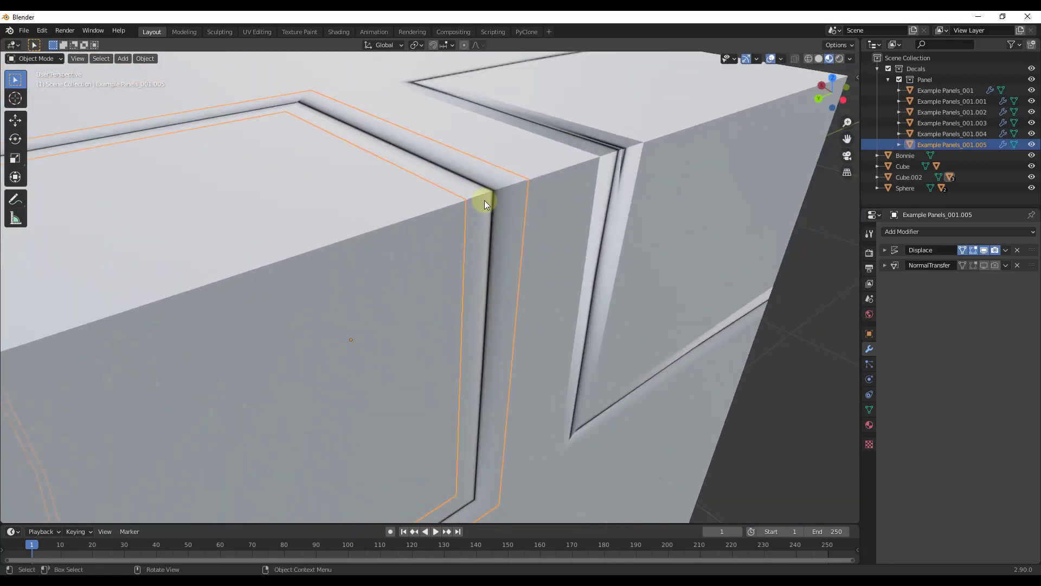
{"action": "scroll", "coordinate": [497, 314], "scroll_direction": "down", "scroll_amount": 5}
{"action": "scroll", "coordinate": [500, 308], "scroll_direction": "down", "scroll_amount": 3}
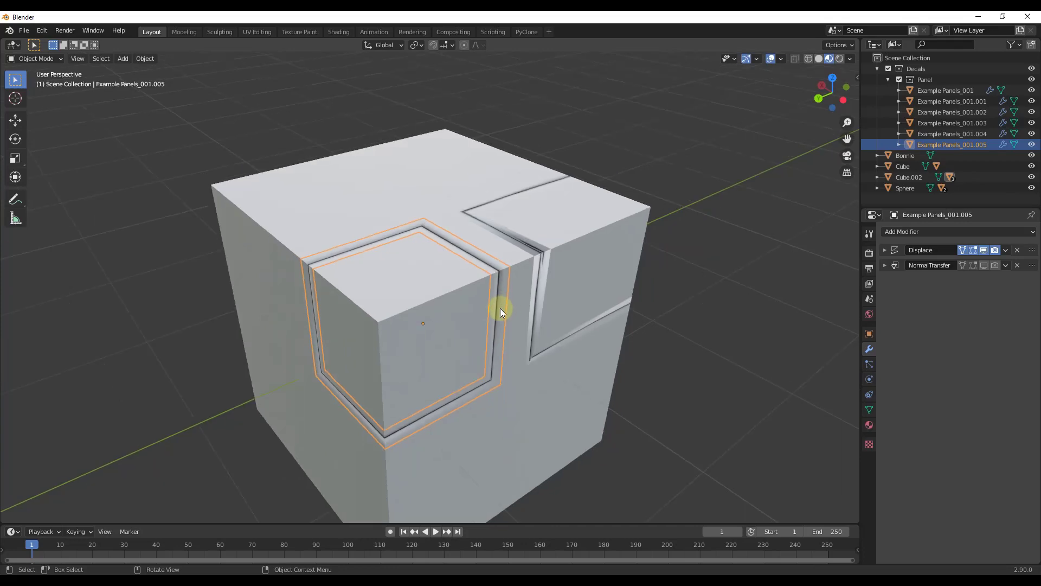
{"action": "middle_click_drag", "start_coordinate": [445, 279], "coordinate": [463, 314]}
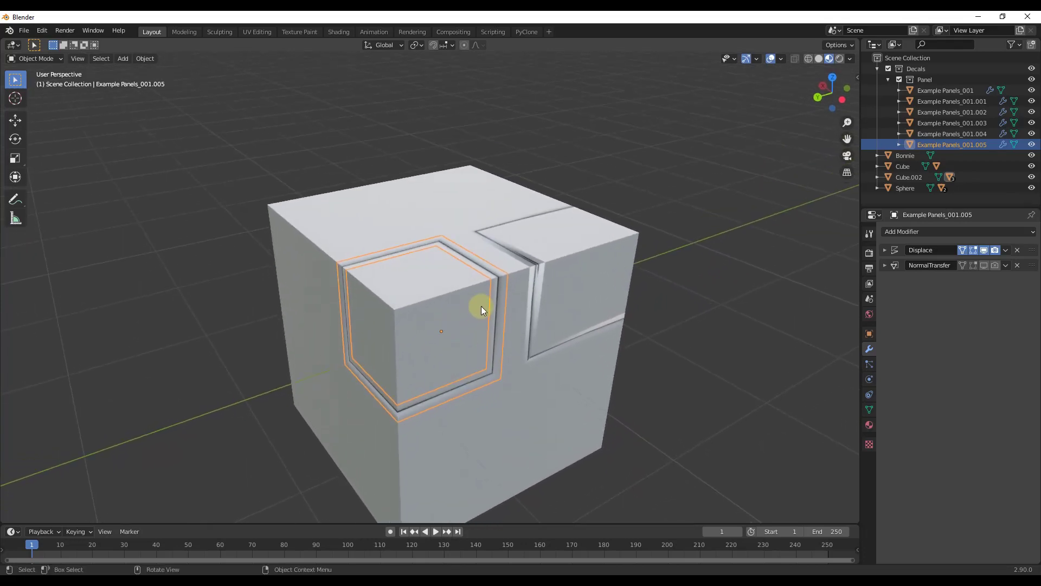
{"action": "scroll", "coordinate": [476, 262], "scroll_direction": "down", "scroll_amount": 3}
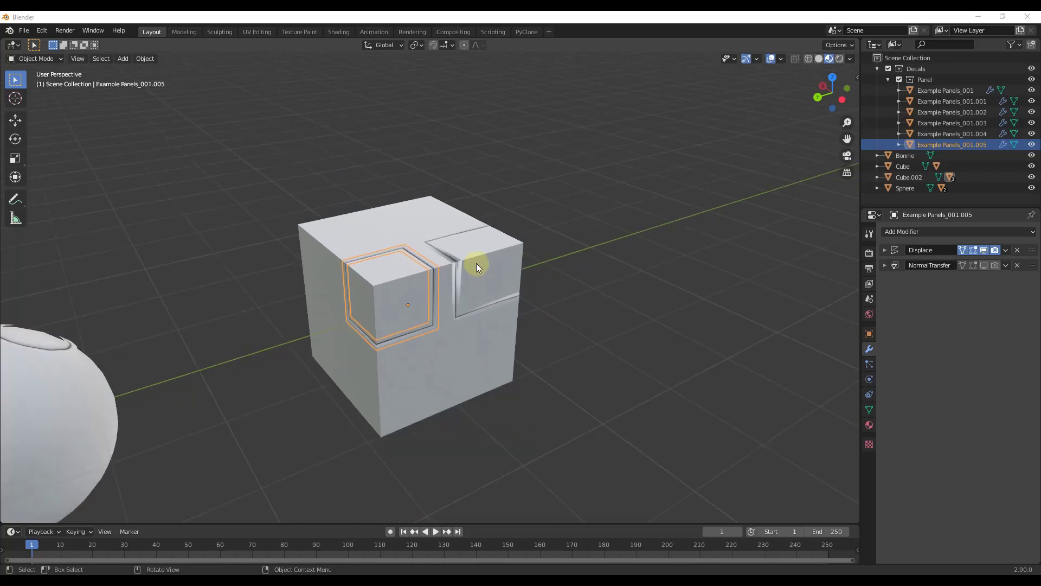
{"action": "scroll", "coordinate": [488, 255], "scroll_direction": "up", "scroll_amount": 3}
{"action": "middle_click_drag", "start_coordinate": [502, 253], "coordinate": [376, 235]}
{"action": "scroll", "coordinate": [380, 237], "scroll_direction": "down", "scroll_amount": 2}
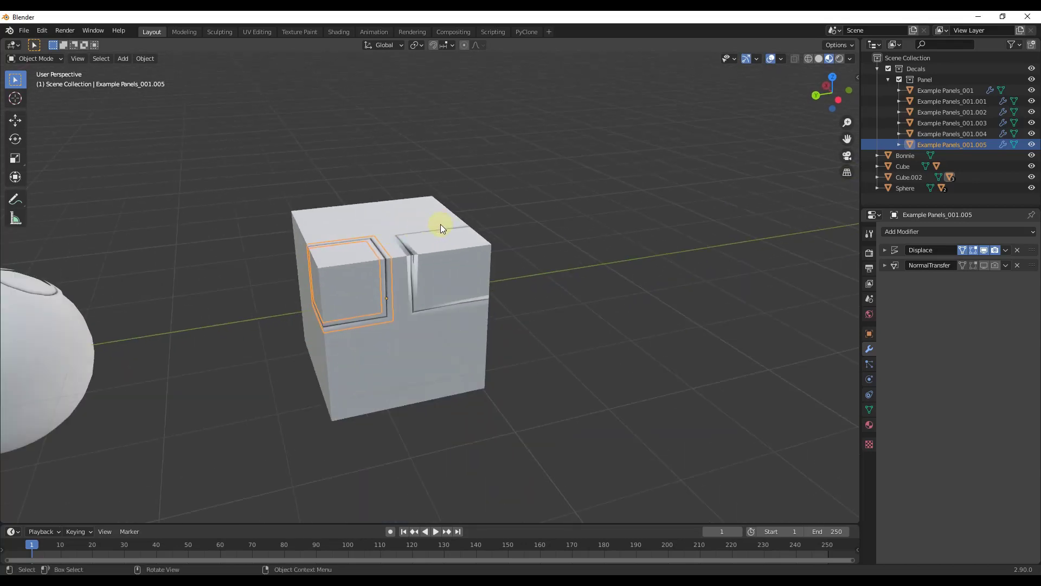
Switch to the browser to show the YouTube video "DECALmachine 1.8 - Slice", and return to Blender.
{"action": "key", "text": "shift"}
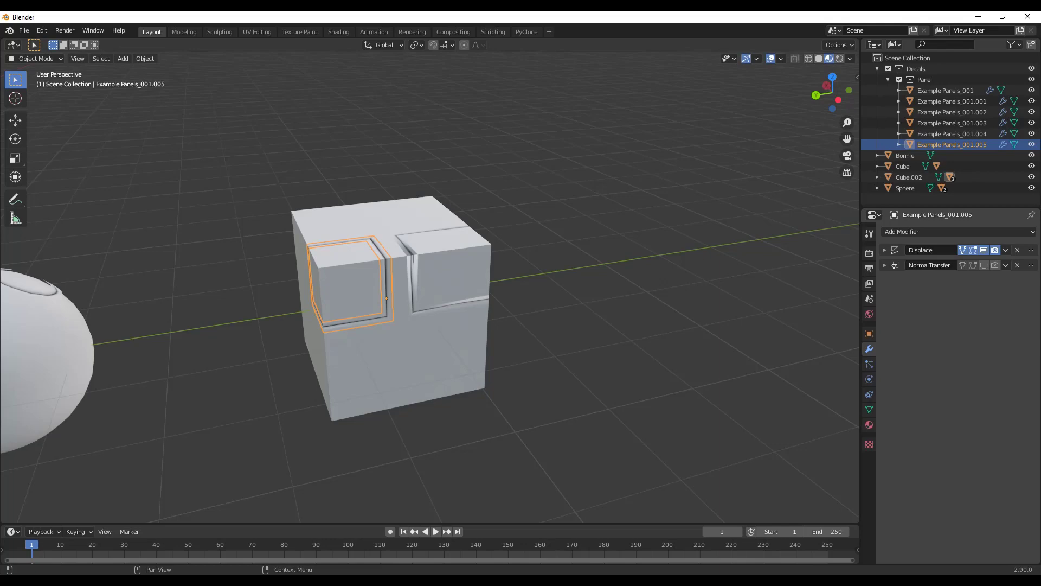
{"action": "left_click_drag", "start_coordinate": [1040, 100], "coordinate": [500, 12]}
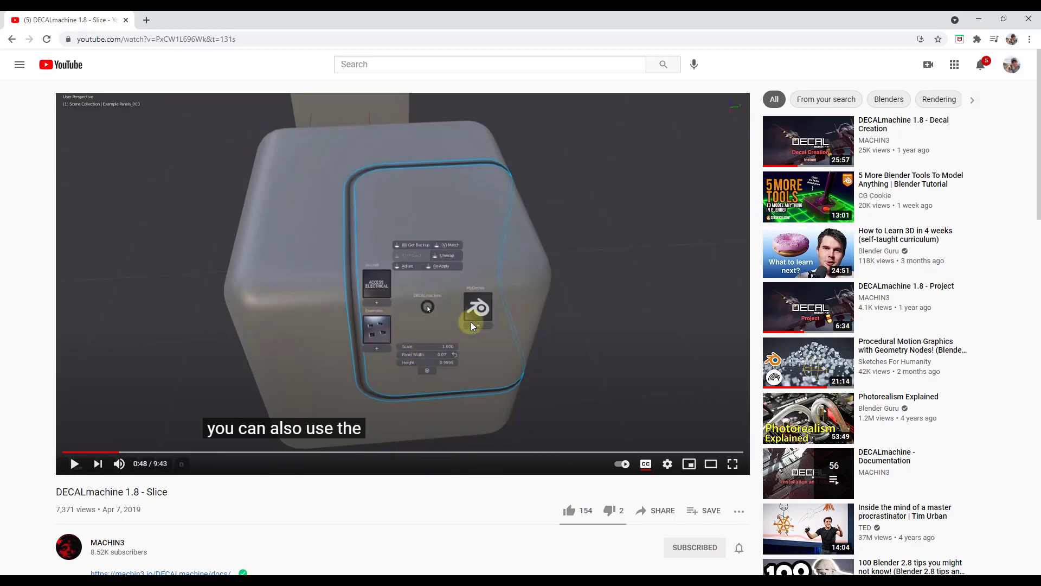
{"action": "left_click_drag", "start_coordinate": [528, 15], "coordinate": [1040, 19]}
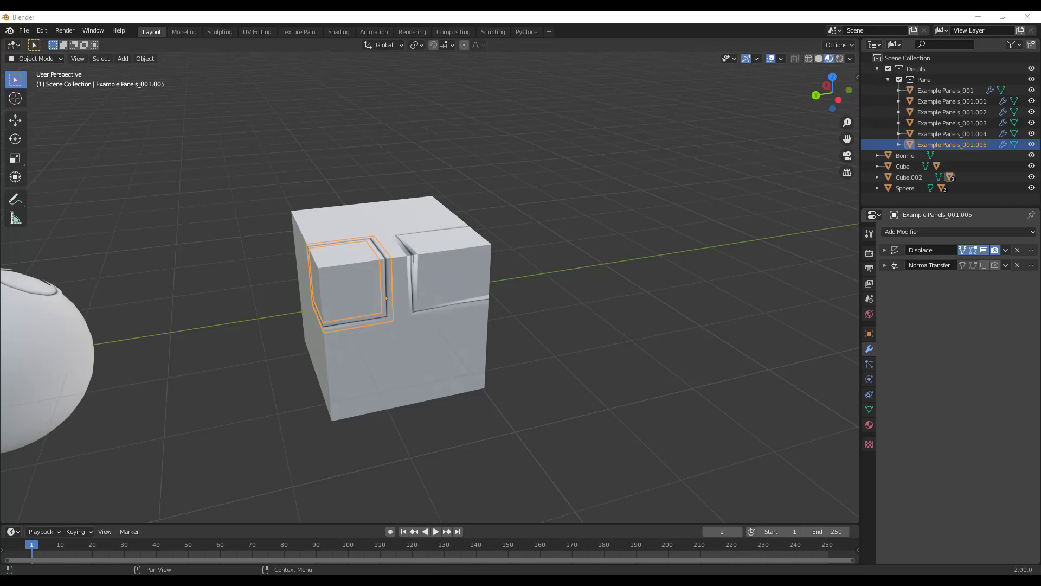
Deselect the corner decal and add a new 24 in mesh cube at the world origin.
{"action": "scroll", "coordinate": [339, 270], "scroll_direction": "down", "scroll_amount": 3}
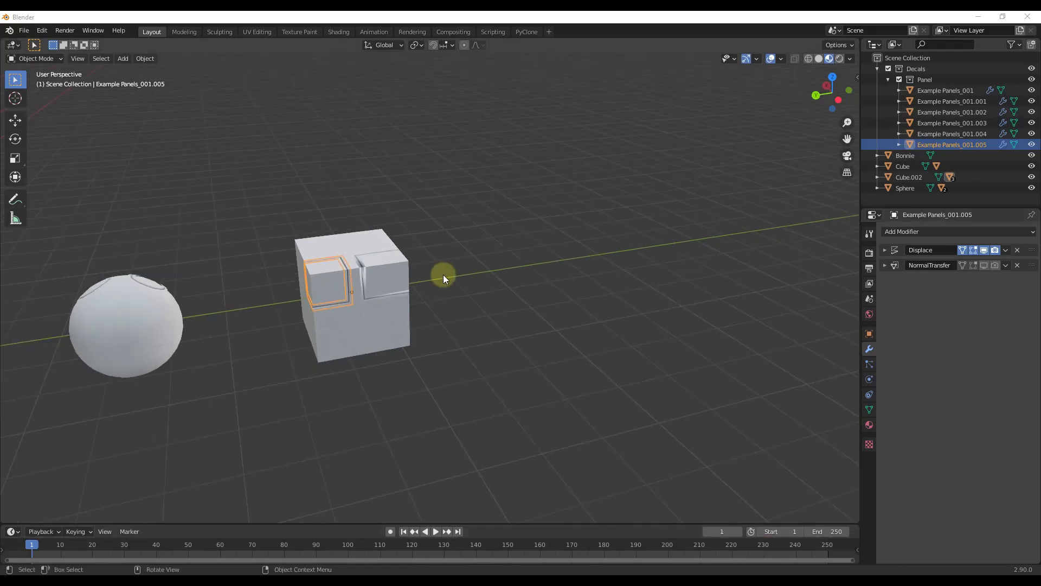
{"action": "scroll", "coordinate": [443, 275], "scroll_direction": "up", "scroll_amount": 2}
{"action": "scroll", "coordinate": [502, 255], "scroll_direction": "up", "scroll_amount": 1}
{"action": "scroll", "coordinate": [367, 306], "scroll_direction": "down", "scroll_amount": 4}
{"action": "middle_click_drag", "start_coordinate": [506, 311], "coordinate": [395, 311]}
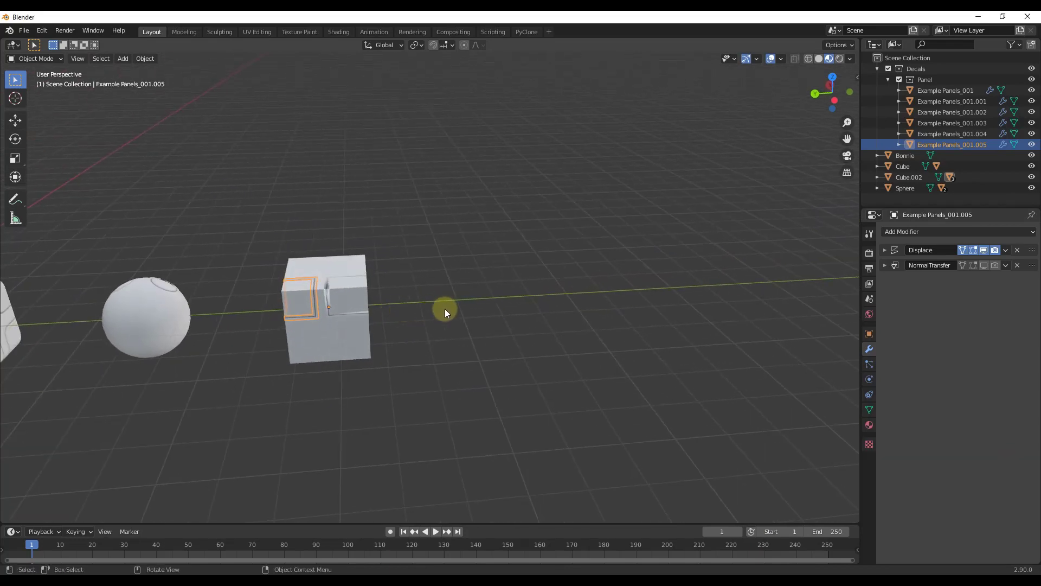
{"action": "scroll", "coordinate": [394, 332], "scroll_direction": "down", "scroll_amount": 3}
{"action": "scroll", "coordinate": [418, 321], "scroll_direction": "up", "scroll_amount": 2}
{"action": "scroll", "coordinate": [406, 327], "scroll_direction": "down", "scroll_amount": 1}
{"action": "left_click", "coordinate": [406, 329]}
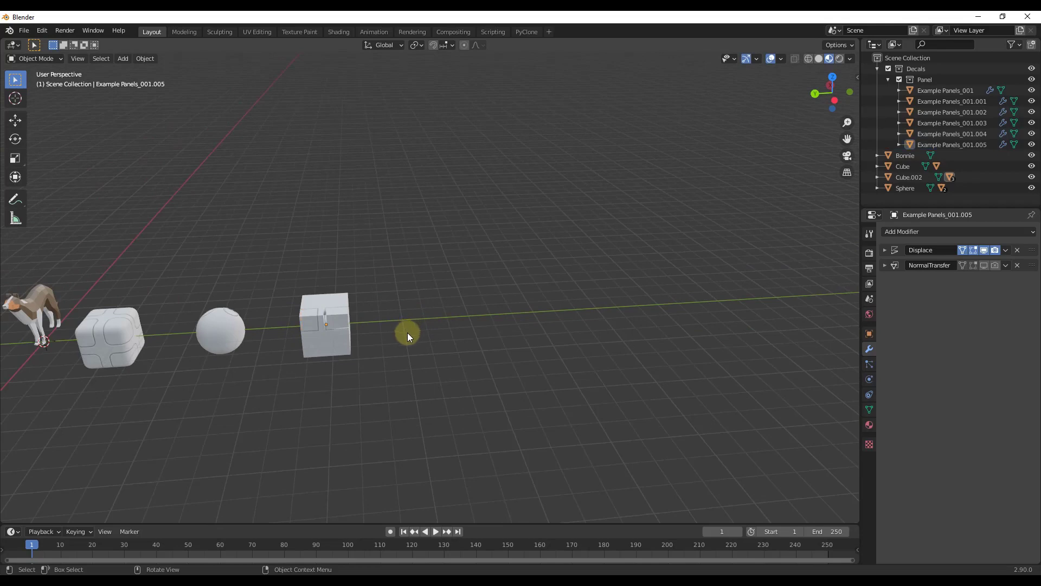
{"action": "key", "text": "shift+a"}
{"action": "key", "text": "shift+a"}
{"action": "mouse_move", "coordinate": [463, 343]}
{"action": "left_click", "coordinate": [506, 60]}
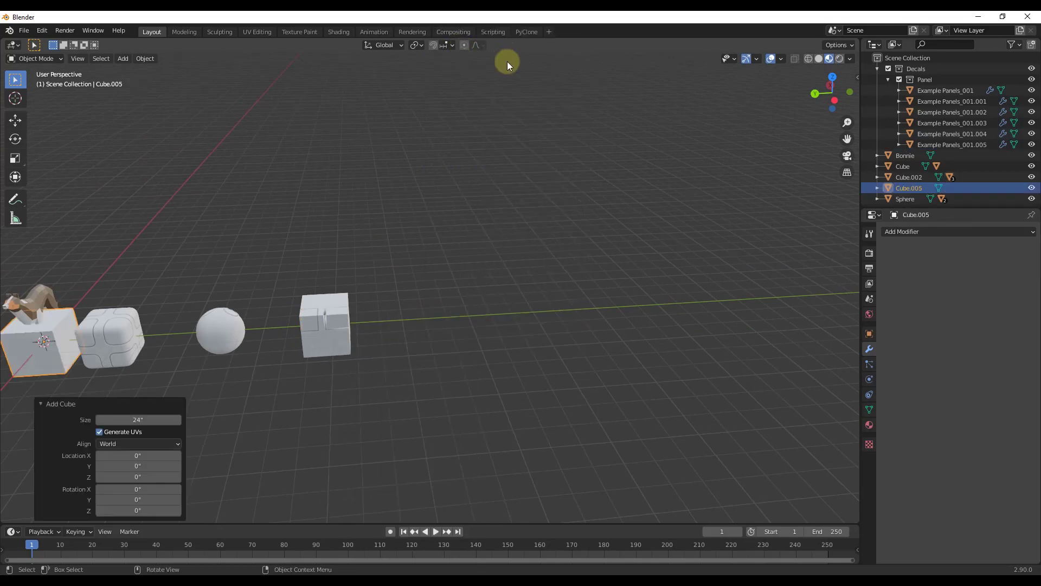
Move the new cube about 250 in along negative Y, beyond the sliced cube, and scale it by 4.337 along Y.
{"action": "key", "text": "g"}
{"action": "key", "text": "y"}
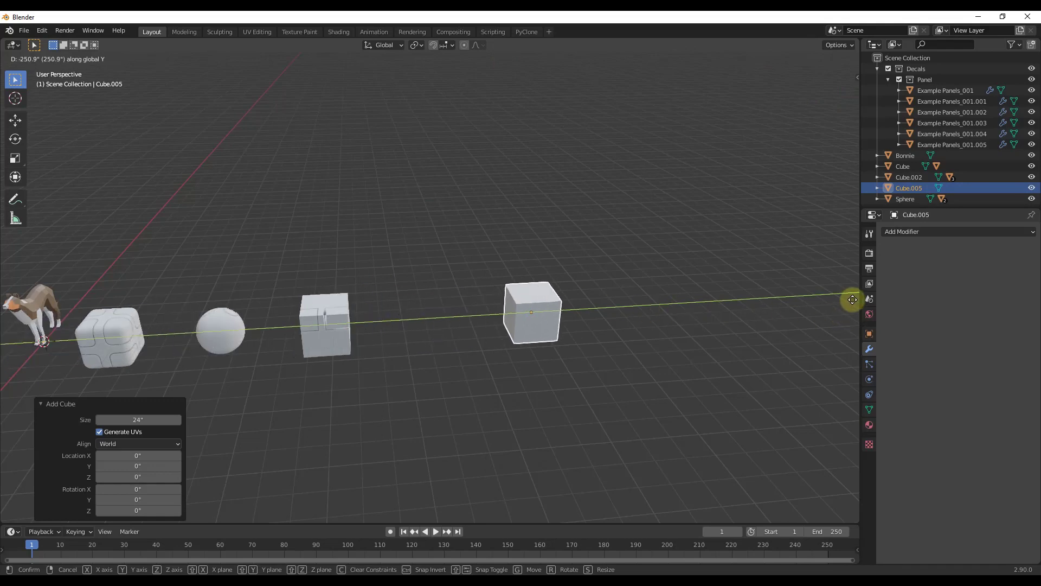
{"action": "left_click", "coordinate": [838, 301]}
{"action": "scroll", "coordinate": [584, 310], "scroll_direction": "up", "scroll_amount": 4}
{"action": "key", "text": "s"}
{"action": "key", "text": "y"}
{"action": "left_click", "coordinate": [172, 317]}
{"action": "scroll", "coordinate": [432, 298], "scroll_direction": "down", "scroll_amount": 2}
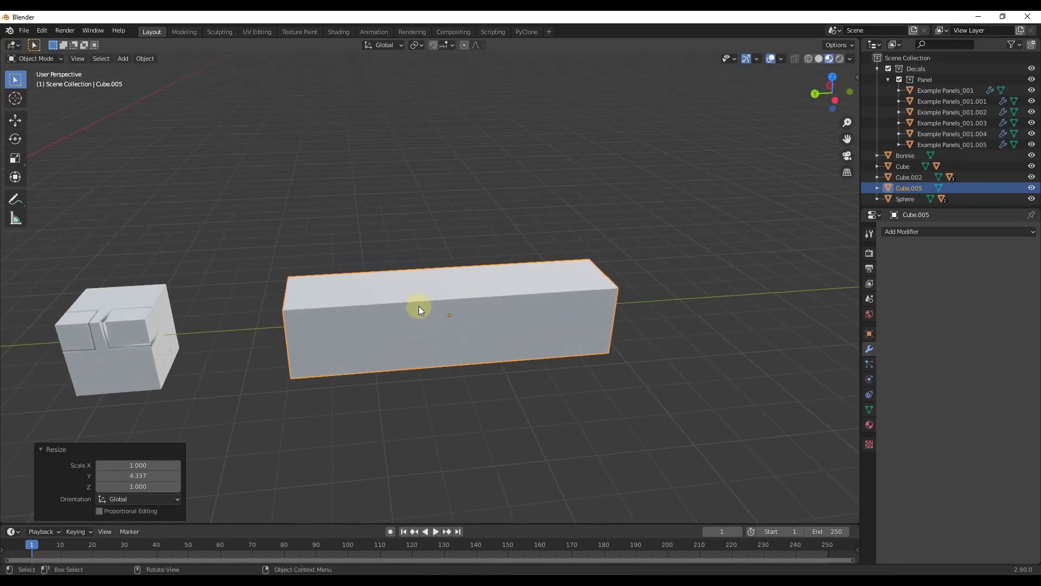
Apply the stretched block's rotation and scale.
{"action": "key", "text": "Tab"}
{"action": "key", "text": "Tab"}
{"action": "left_click", "coordinate": [145, 58]}
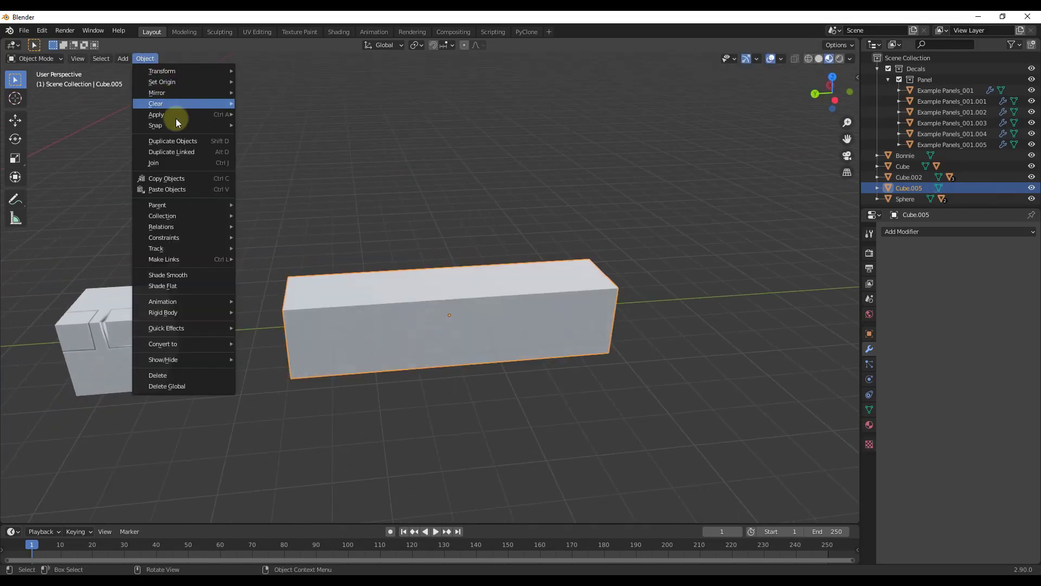
{"action": "mouse_move", "coordinate": [175, 119]}
{"action": "left_click", "coordinate": [270, 159]}
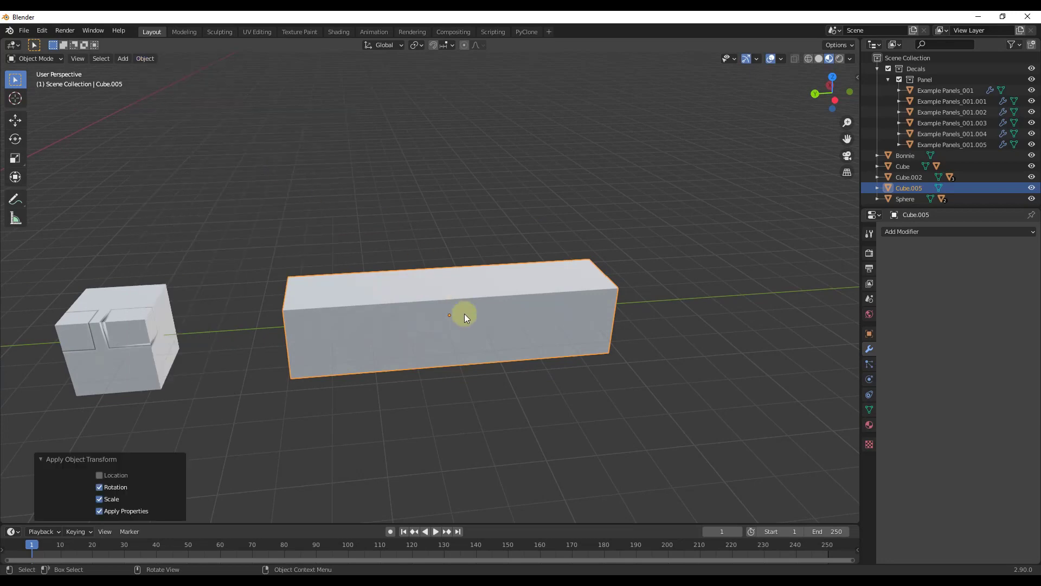
Bevel all edges of the long block with a width of 2.33 in and 5 segments, and return to Object Mode.
{"action": "key", "text": "Tab"}
{"action": "key", "text": "ctrl+b"}
{"action": "scroll", "coordinate": [423, 304], "scroll_direction": "up", "scroll_amount": 4}
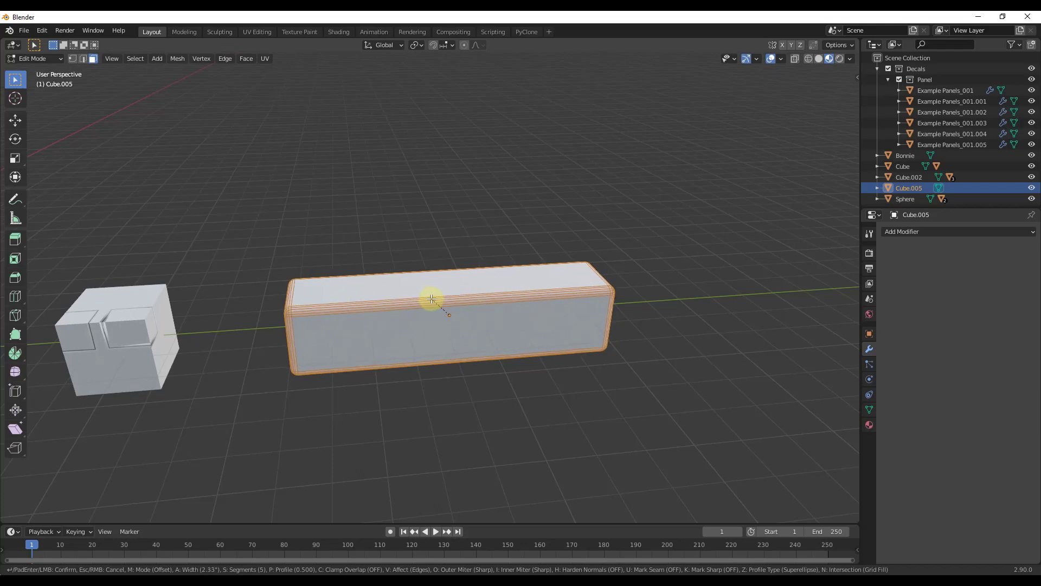
{"action": "left_click", "coordinate": [432, 299]}
{"action": "scroll", "coordinate": [599, 288], "scroll_direction": "up", "scroll_amount": 3}
{"action": "scroll", "coordinate": [565, 281], "scroll_direction": "down", "scroll_amount": 4}
{"action": "scroll", "coordinate": [521, 316], "scroll_direction": "up", "scroll_amount": 2}
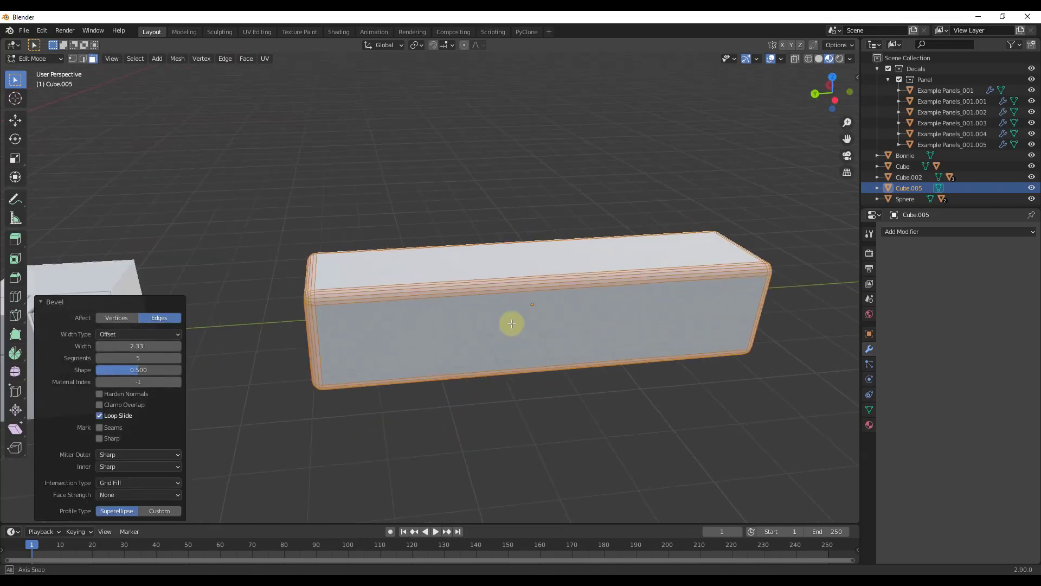
{"action": "middle_click_drag", "start_coordinate": [512, 324], "coordinate": [365, 284]}
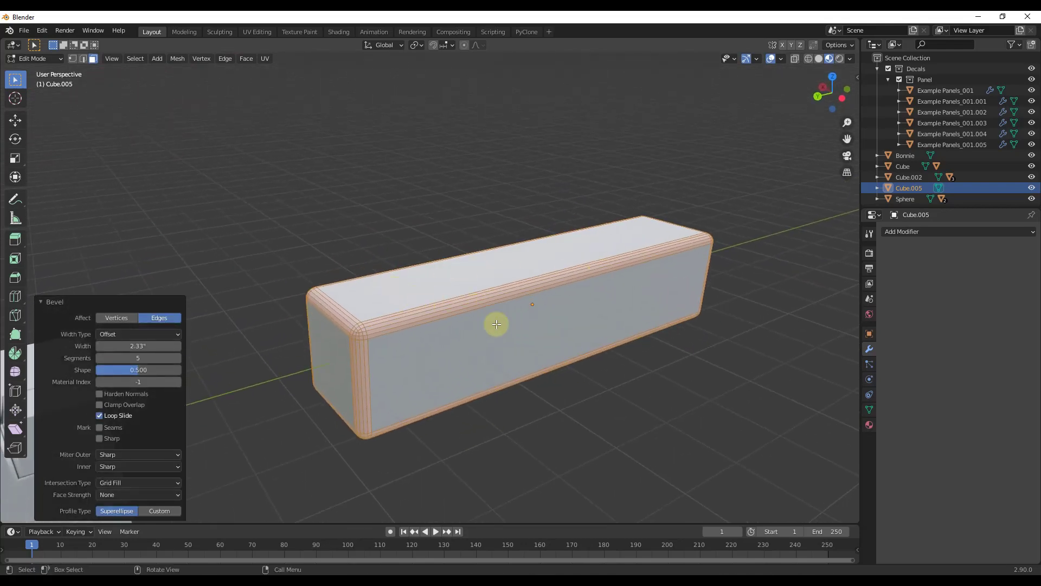
{"action": "key", "text": "Tab"}
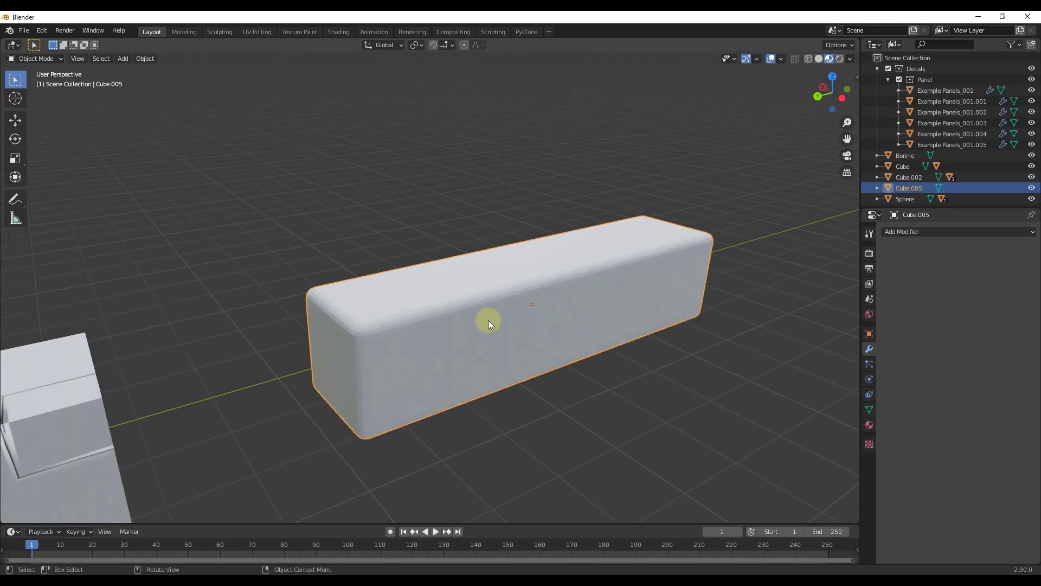
{"action": "scroll", "coordinate": [488, 320], "scroll_direction": "up", "scroll_amount": 1}
{"action": "scroll", "coordinate": [567, 300], "scroll_direction": "down", "scroll_amount": 1}
{"action": "scroll", "coordinate": [598, 271], "scroll_direction": "up", "scroll_amount": 1}
{"action": "middle_click_drag", "start_coordinate": [518, 310], "coordinate": [475, 305]}
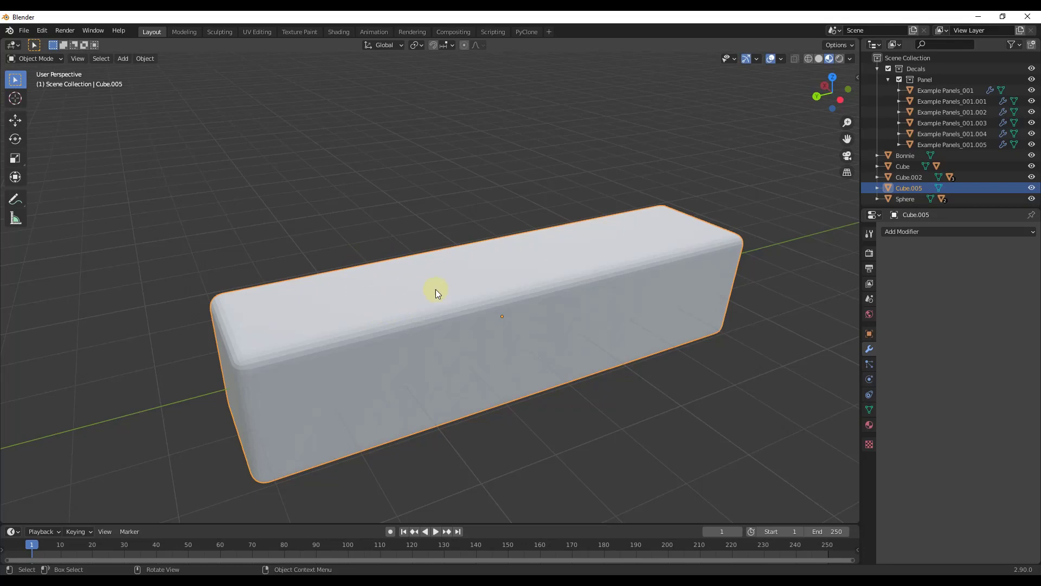
{"action": "scroll", "coordinate": [596, 302], "scroll_direction": "down", "scroll_amount": 4}
{"action": "middle_click_drag", "start_coordinate": [649, 301], "coordinate": [543, 304]}
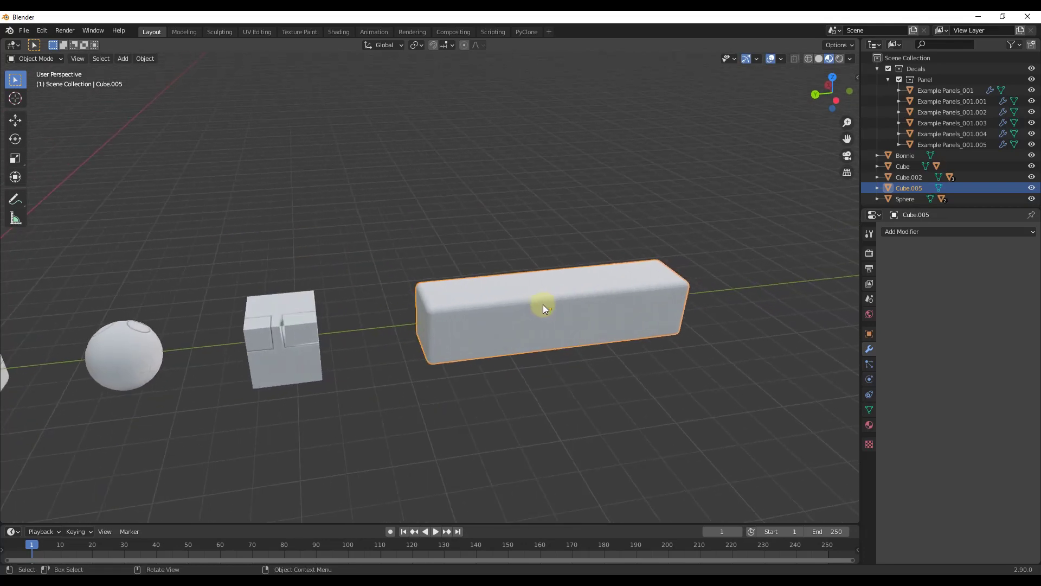
Add a mesh cube shaped into a long thin bar embedded in the top of the beveled block, with rotation and scale applied.
{"action": "key", "text": "shift+a"}
{"action": "mouse_move", "coordinate": [539, 304]}
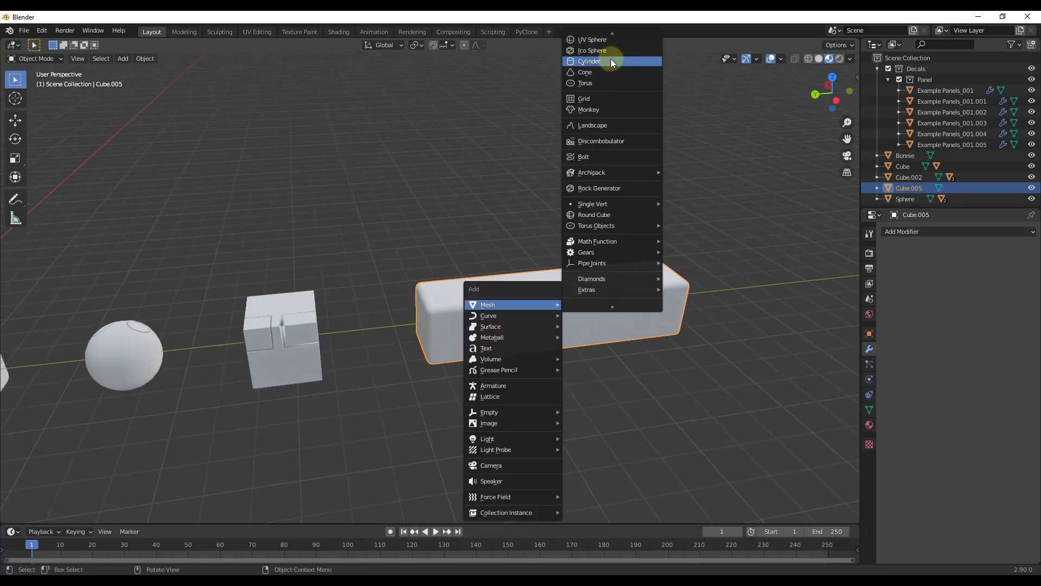
{"action": "left_click", "coordinate": [600, 49]}
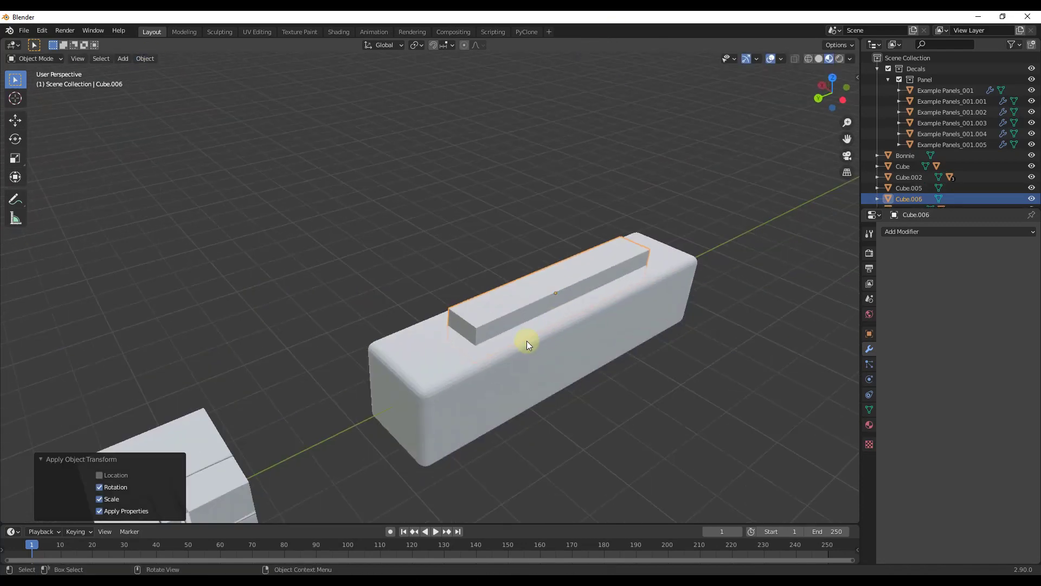
Slice the long block with the bar to create a rectangular panel decal on its top face, and clear the selection.
{"action": "scroll", "coordinate": [526, 340], "scroll_direction": "up", "scroll_amount": 3}
{"action": "left_click", "coordinate": [376, 374], "text": "shift"}
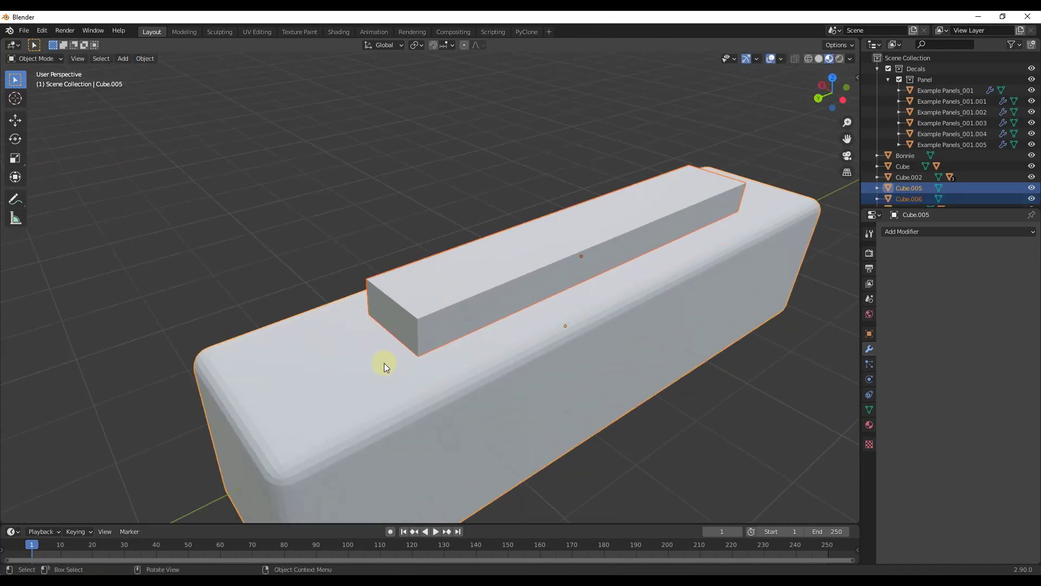
{"action": "key", "text": "d"}
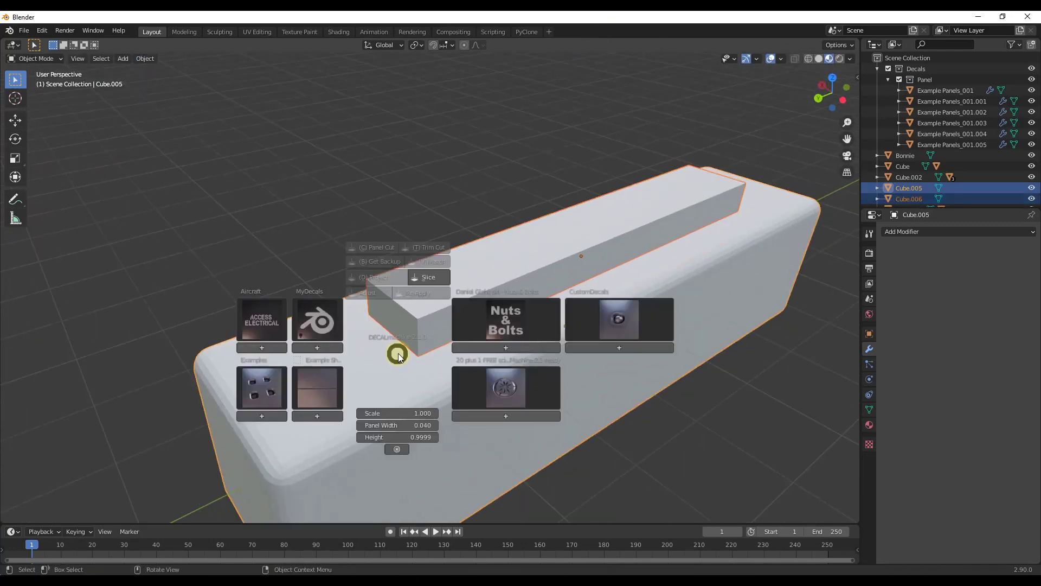
{"action": "left_click", "coordinate": [429, 278]}
{"action": "middle_click_drag", "start_coordinate": [548, 290], "coordinate": [552, 343]}
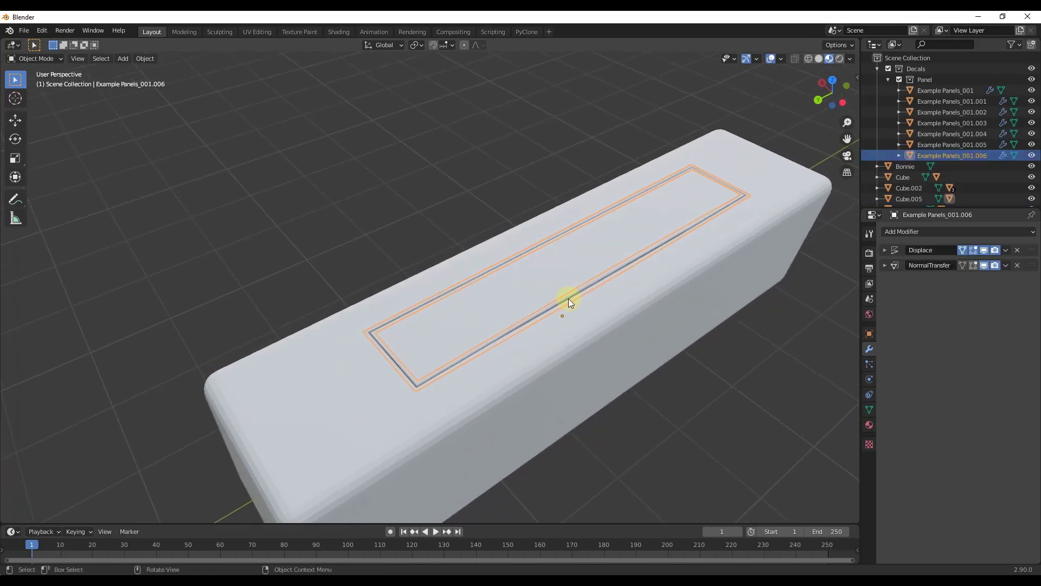
{"action": "scroll", "coordinate": [540, 297], "scroll_direction": "up", "scroll_amount": 5}
{"action": "scroll", "coordinate": [537, 307], "scroll_direction": "down", "scroll_amount": 3}
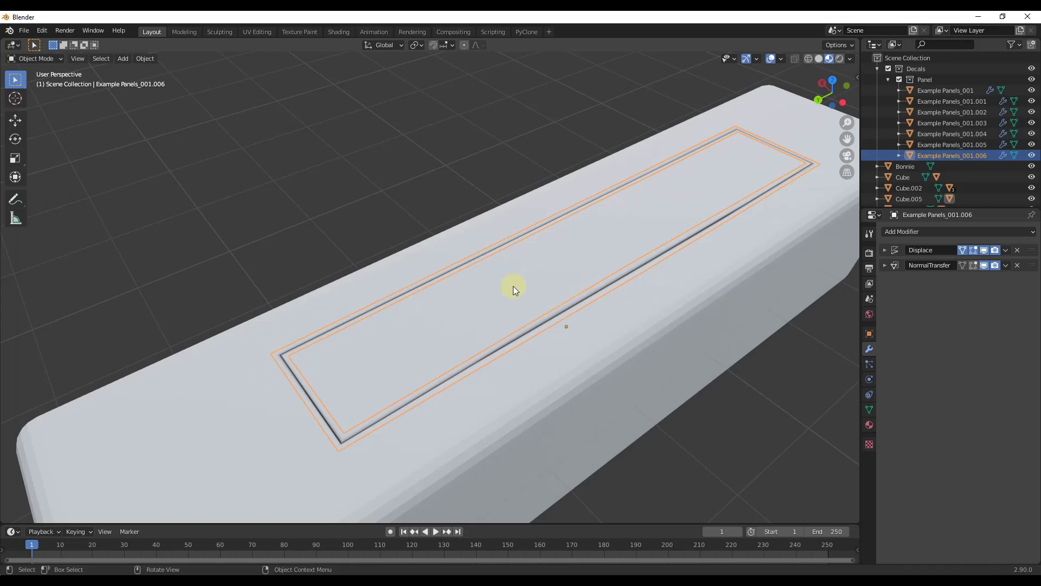
{"action": "key", "text": "a"}
{"action": "key", "text": "alt+a"}
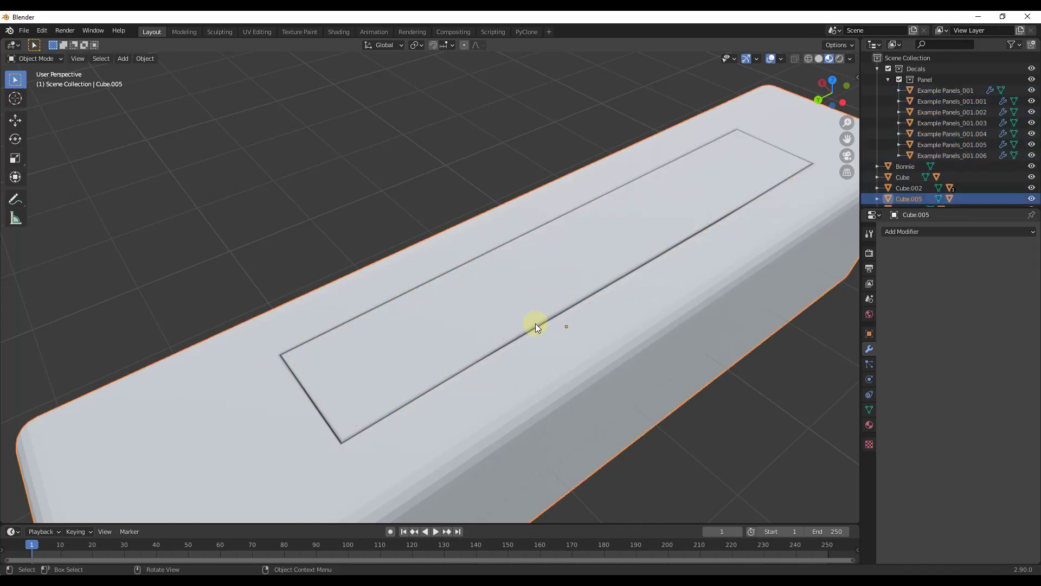
Adjust the width and AO strength of the rectangular panel decal on the block's top.
{"action": "left_click", "coordinate": [535, 324]}
{"action": "key", "text": "d"}
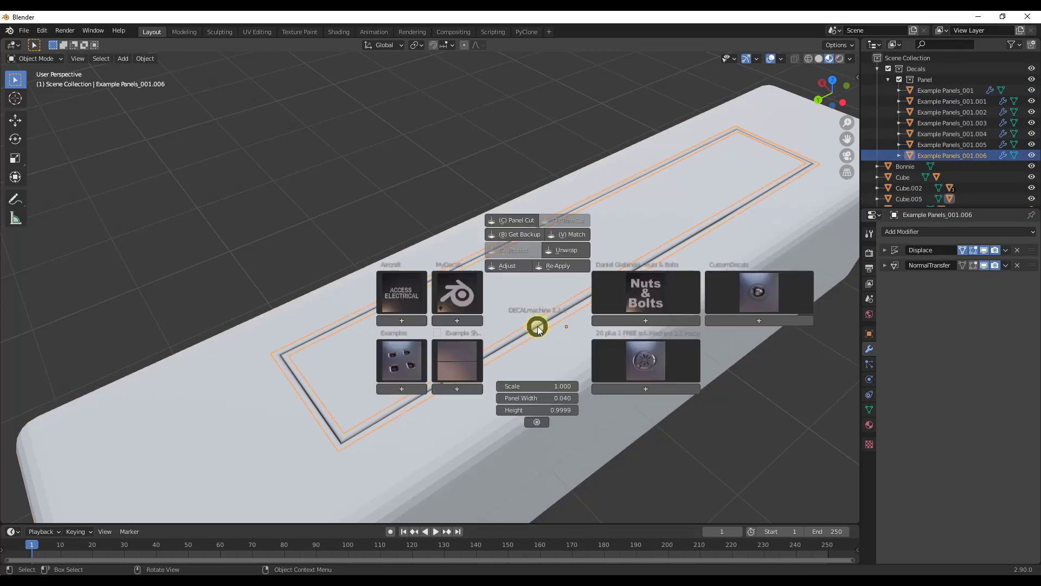
{"action": "left_click", "coordinate": [509, 265]}
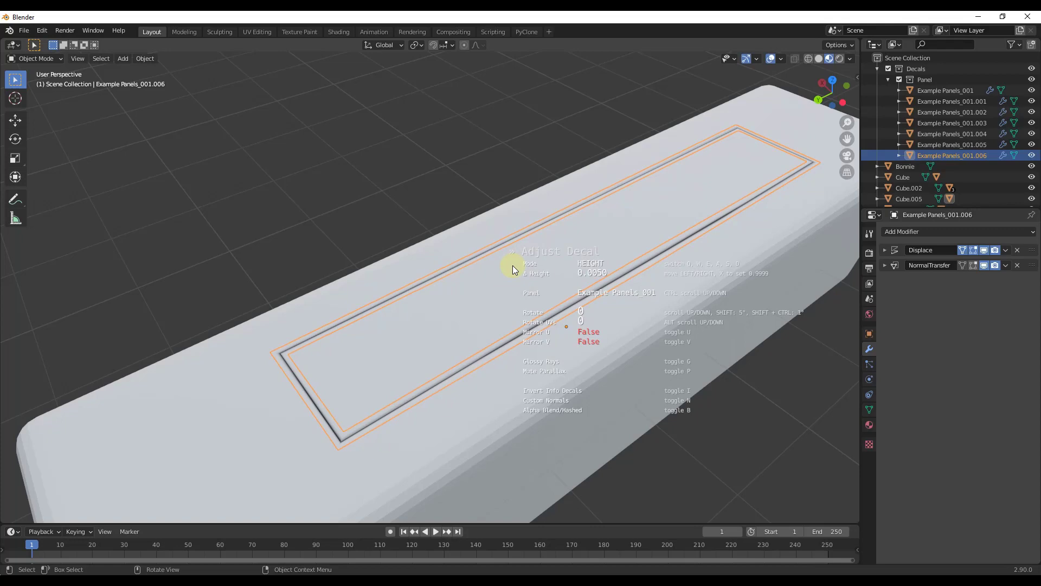
{"action": "key", "text": "w"}
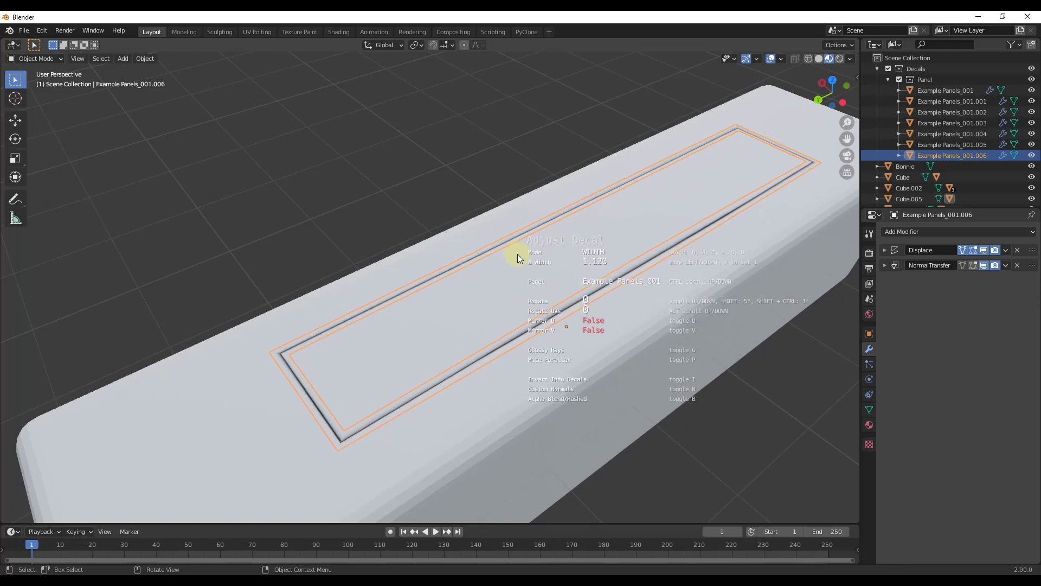
{"action": "key", "text": "a"}
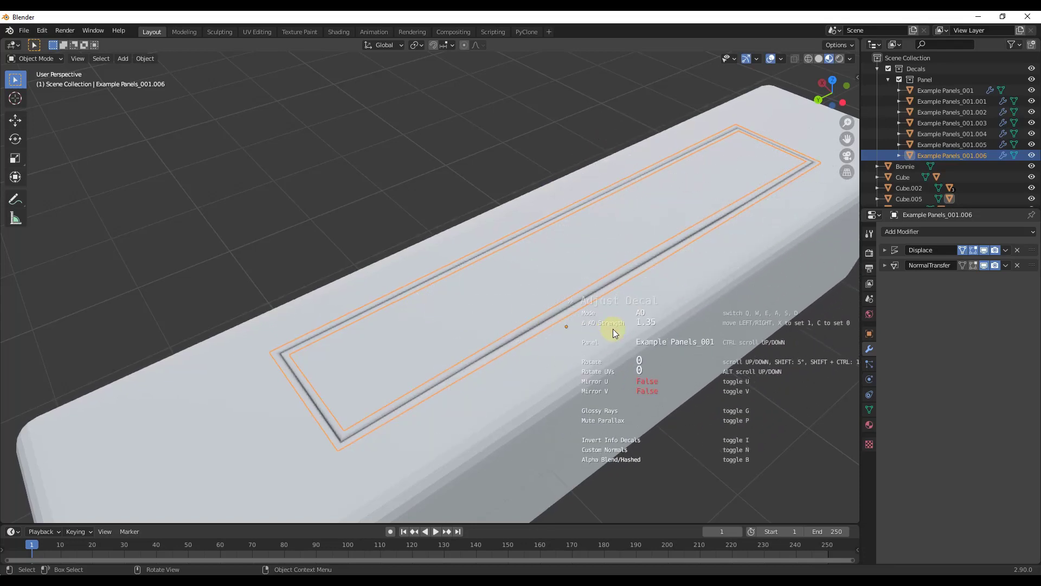
{"action": "left_click", "coordinate": [678, 279]}
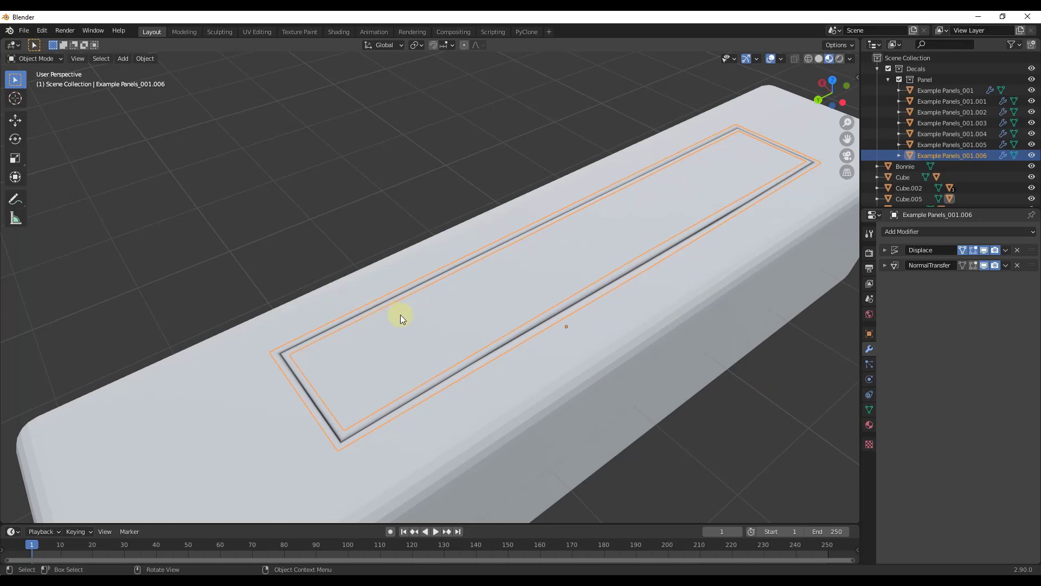
Switch the rectangular panel line to the Example Panels_011 decal and set its AO strength to about 0.9.
{"action": "key", "text": "alt+a"}
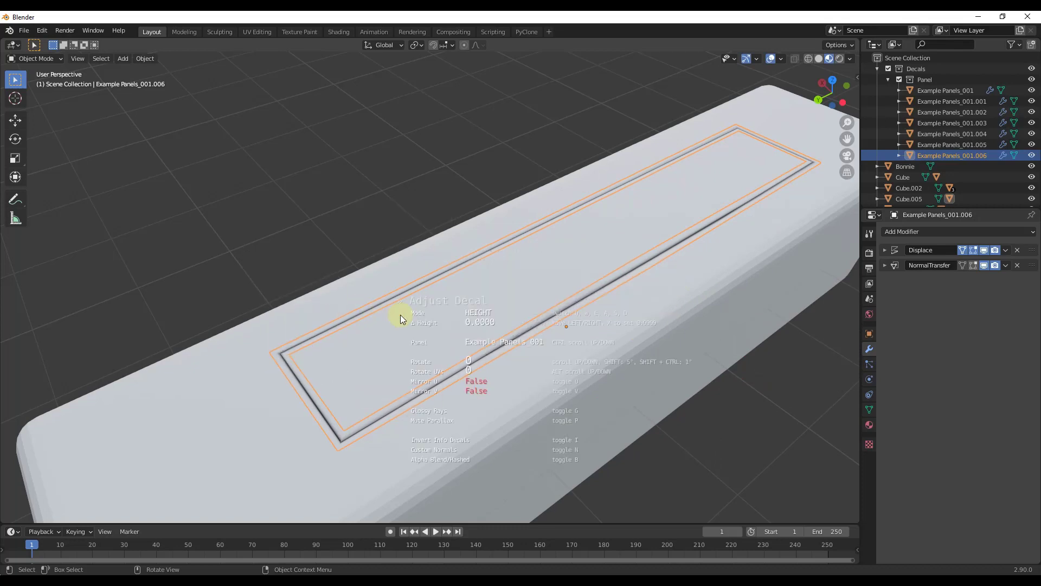
{"action": "key", "text": "ctrl"}
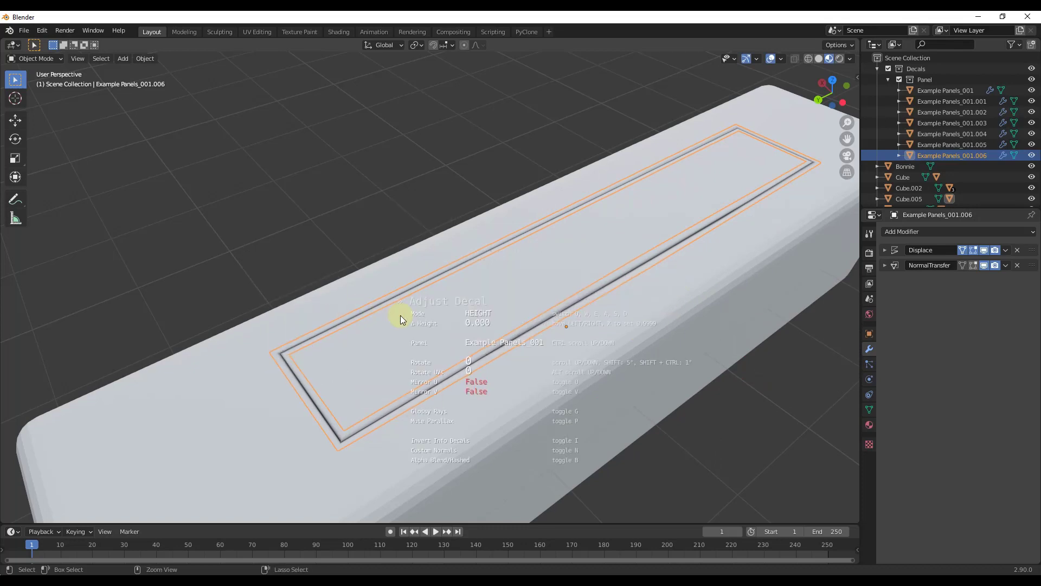
{"action": "scroll", "coordinate": [400, 314], "scroll_direction": "down", "scroll_amount": 4, "text": "ctrl"}
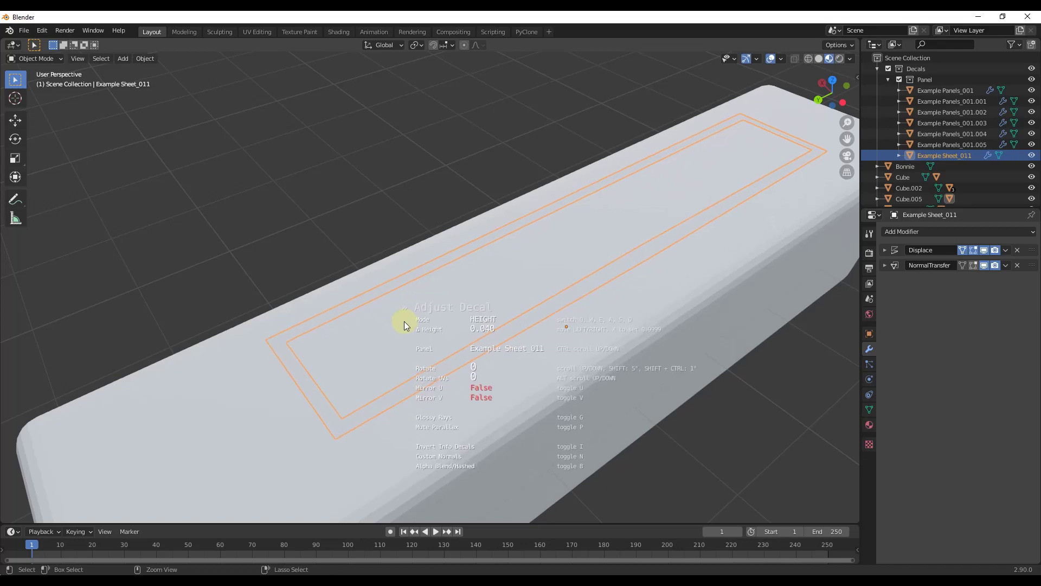
{"action": "scroll", "coordinate": [404, 320], "scroll_direction": "down", "scroll_amount": 3, "text": "ctrl"}
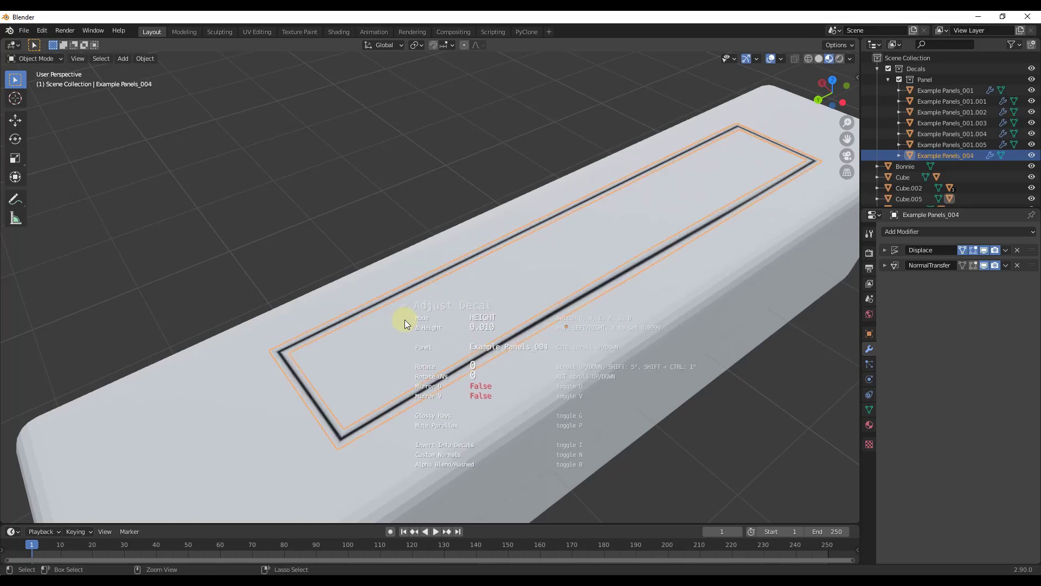
{"action": "scroll", "coordinate": [404, 320], "scroll_direction": "down", "scroll_amount": 2, "text": "ctrl"}
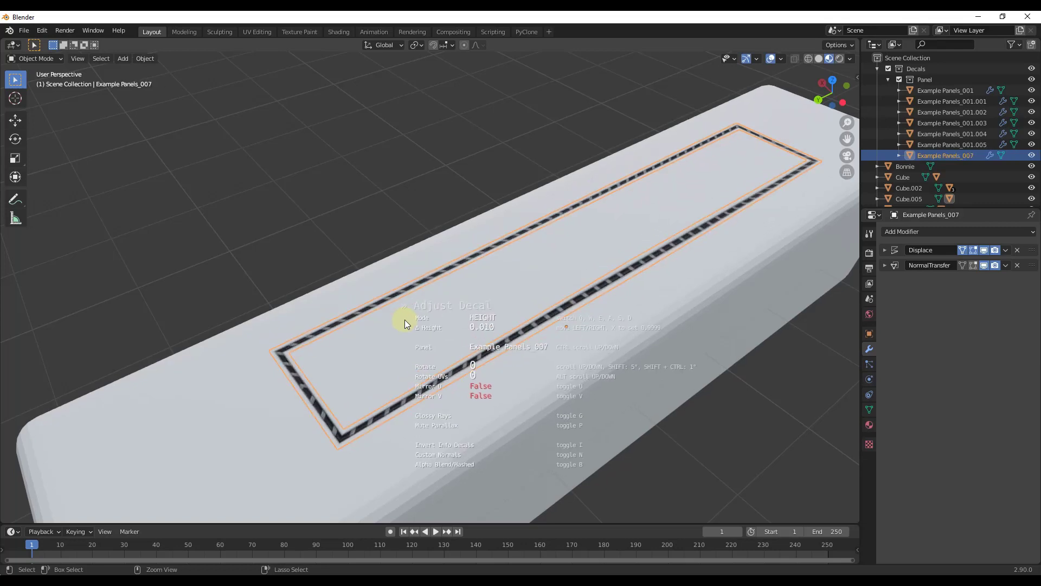
{"action": "scroll", "coordinate": [405, 320], "scroll_direction": "down", "scroll_amount": 1, "text": "ctrl"}
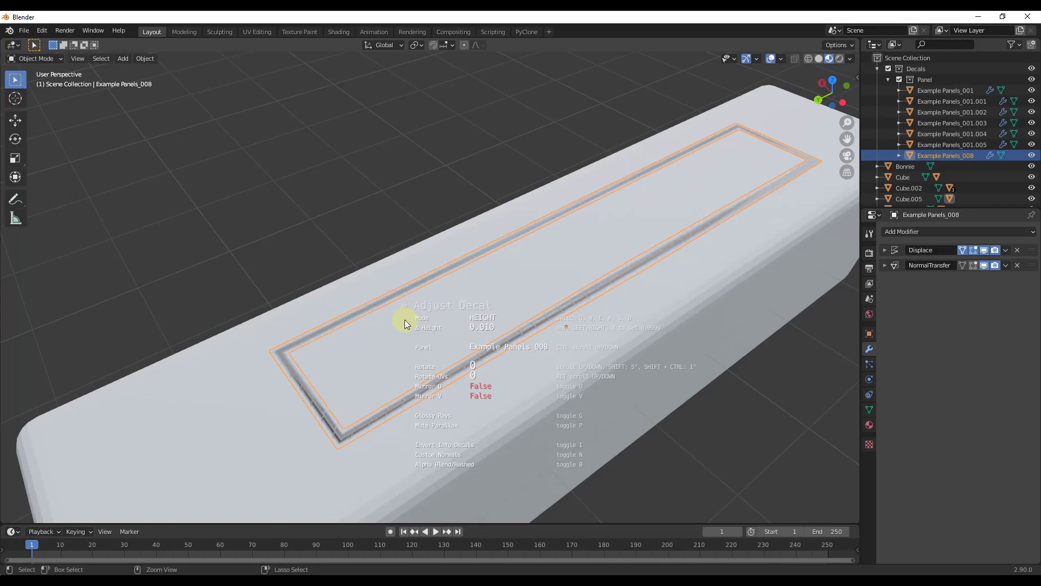
{"action": "scroll", "coordinate": [405, 320], "scroll_direction": "up", "scroll_amount": 1, "text": "ctrl"}
{"action": "scroll", "coordinate": [404, 320], "scroll_direction": "down", "scroll_amount": 1, "text": "ctrl"}
{"action": "scroll", "coordinate": [404, 320], "scroll_direction": "up", "scroll_amount": 1, "text": "ctrl"}
{"action": "scroll", "coordinate": [404, 320], "scroll_direction": "down", "scroll_amount": 4, "text": "ctrl"}
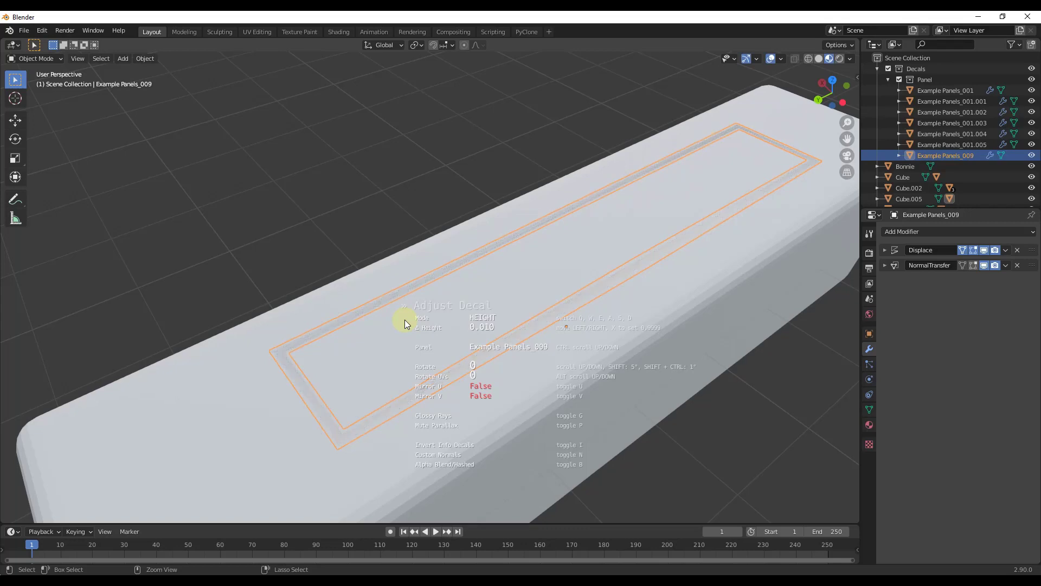
{"action": "scroll", "coordinate": [404, 320], "scroll_direction": "down", "scroll_amount": 4, "text": "ctrl"}
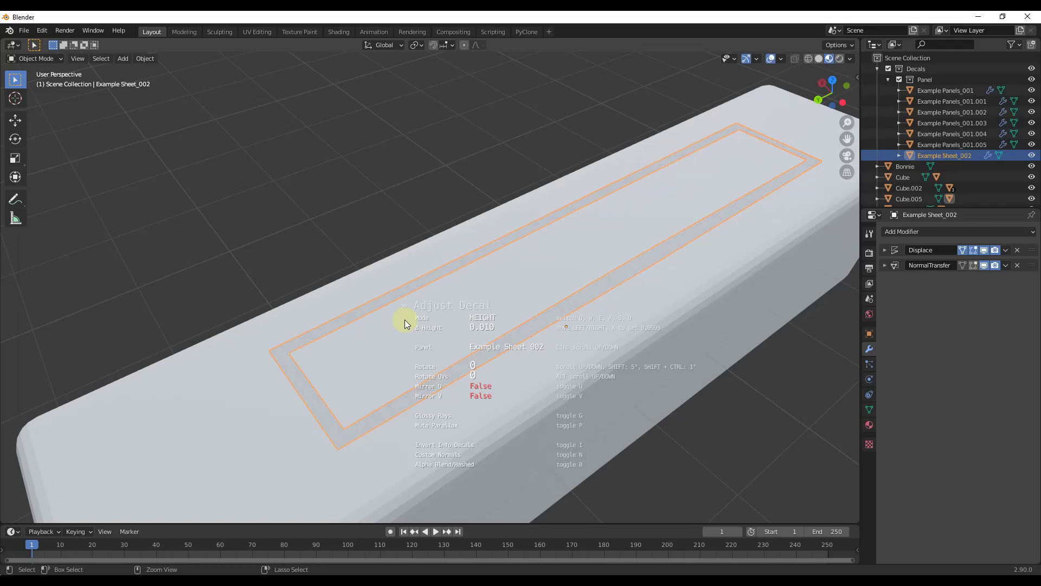
{"action": "left_click", "coordinate": [405, 320]}
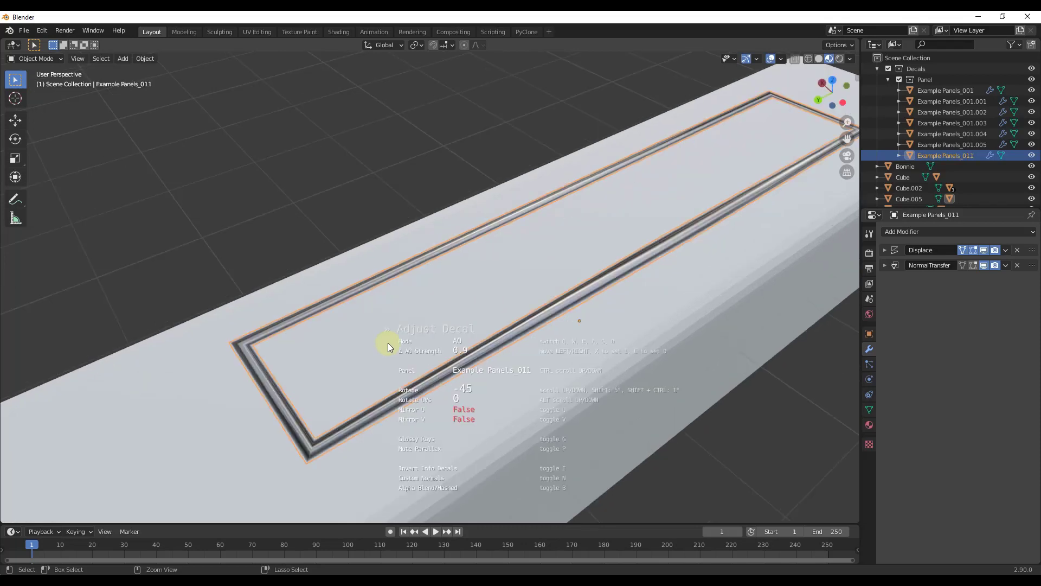
Examine the rectangular panel decal on top of the long block from several angles and distances.
{"action": "scroll", "coordinate": [415, 347], "scroll_direction": "down", "scroll_amount": 4}
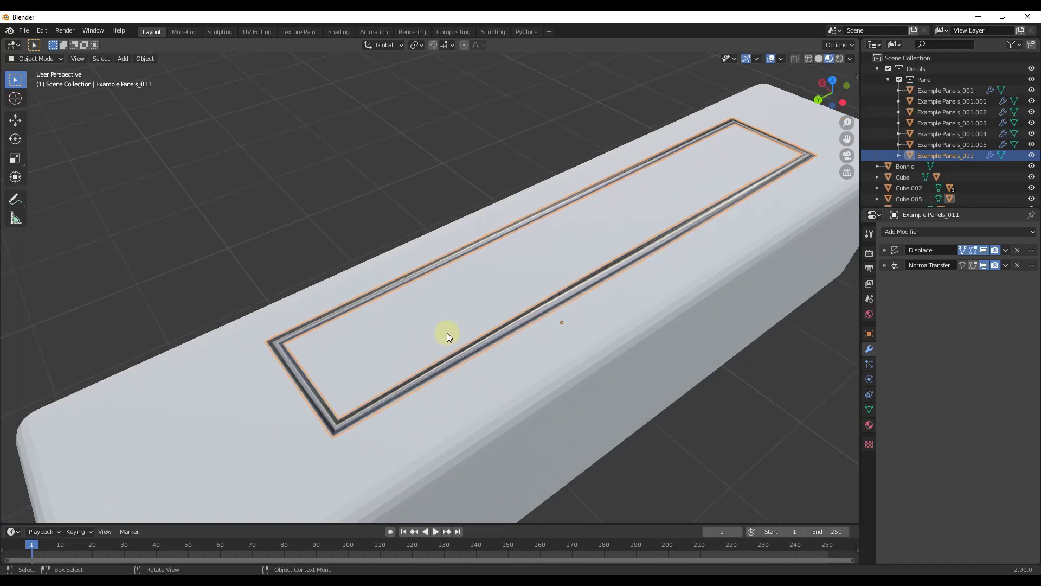
{"action": "middle_click_drag", "start_coordinate": [650, 275], "coordinate": [529, 226]}
{"action": "middle_click_drag", "start_coordinate": [824, 255], "coordinate": [678, 245], "text": "shift"}
{"action": "middle_click_drag", "start_coordinate": [594, 242], "coordinate": [637, 246]}
{"action": "scroll", "coordinate": [573, 242], "scroll_direction": "down", "scroll_amount": 4}
{"action": "scroll", "coordinate": [307, 270], "scroll_direction": "up", "scroll_amount": 5}
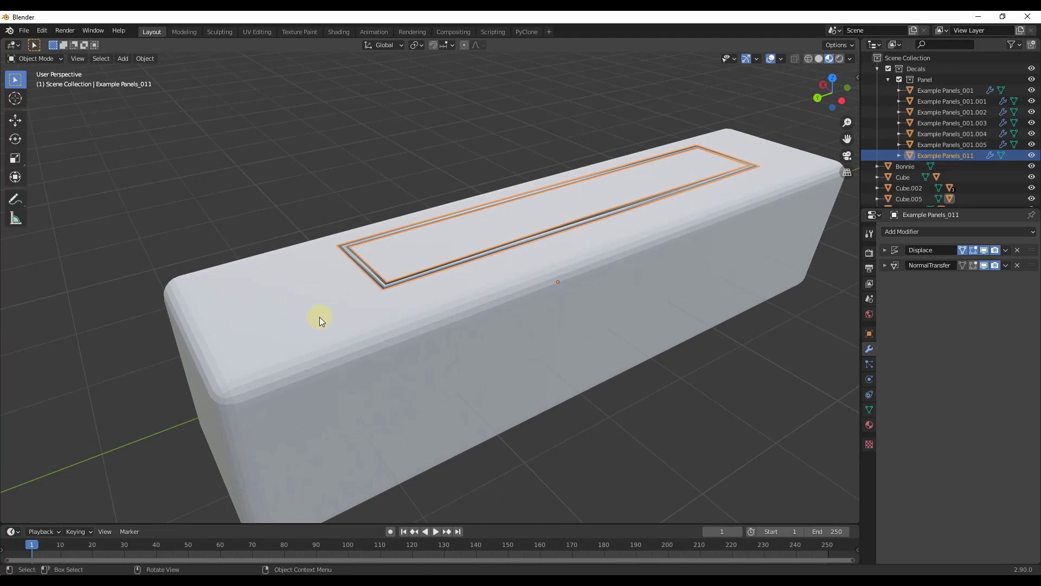
{"action": "scroll", "coordinate": [331, 309], "scroll_direction": "down", "scroll_amount": 3}
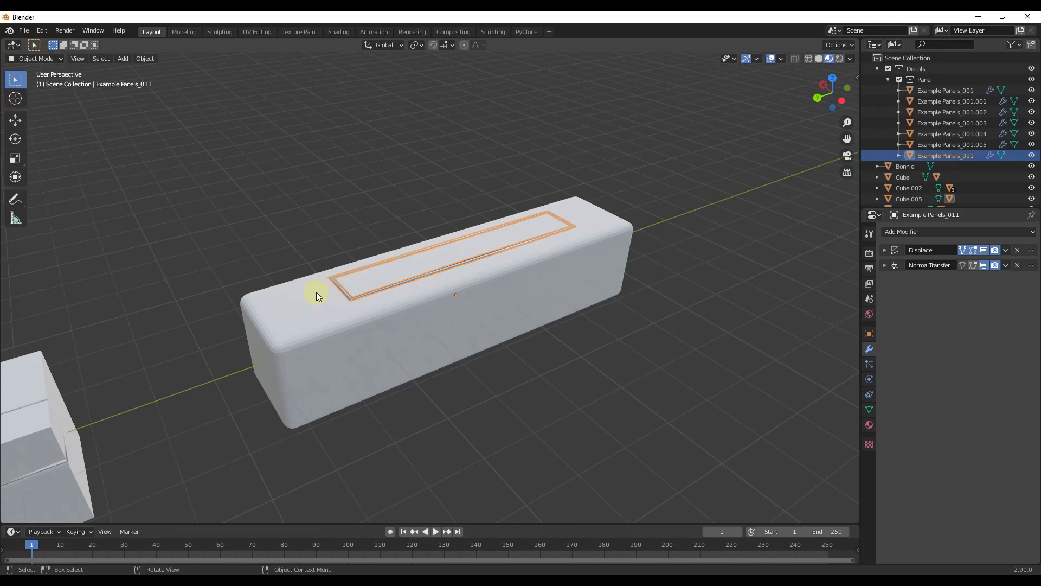
{"action": "scroll", "coordinate": [363, 351], "scroll_direction": "down", "scroll_amount": 1}
Add a 24 in mesh plane and move it about 262 in along negative Y so it passes through the long block.
{"action": "key", "text": "shift+a"}
{"action": "mouse_move", "coordinate": [412, 341]}
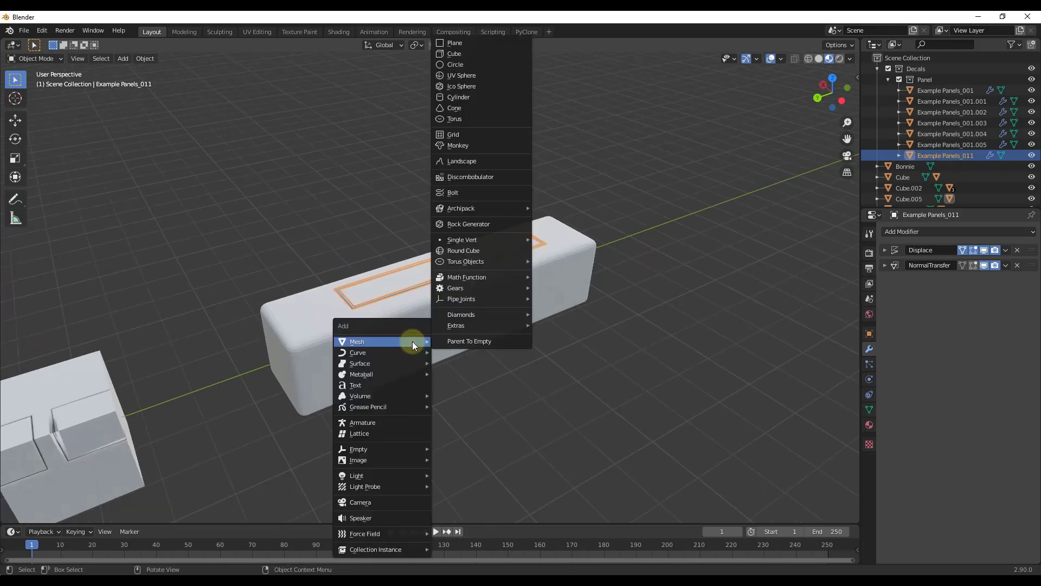
{"action": "left_click", "coordinate": [475, 43]}
{"action": "key", "text": "g"}
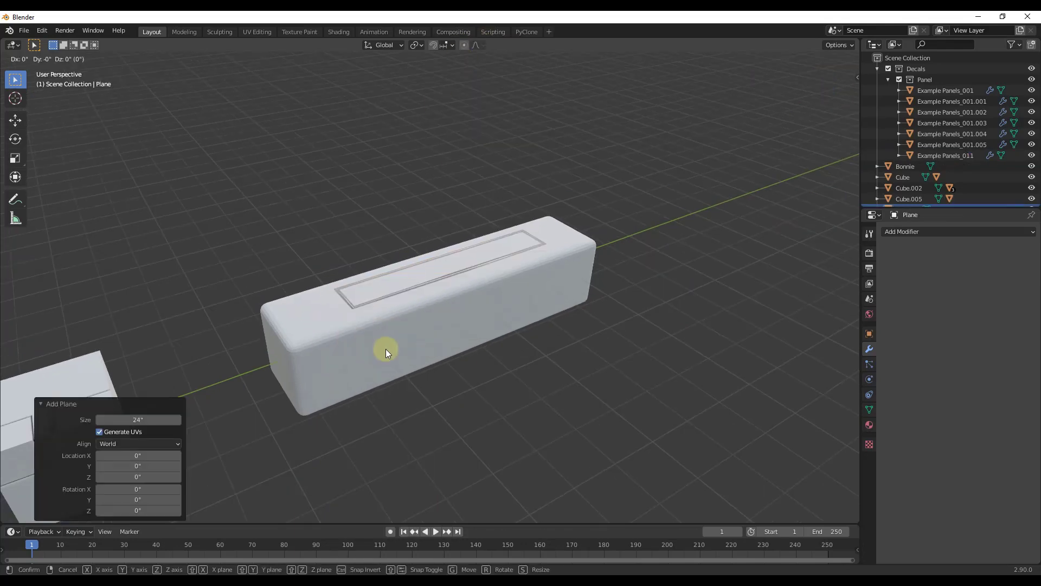
{"action": "key", "text": "y"}
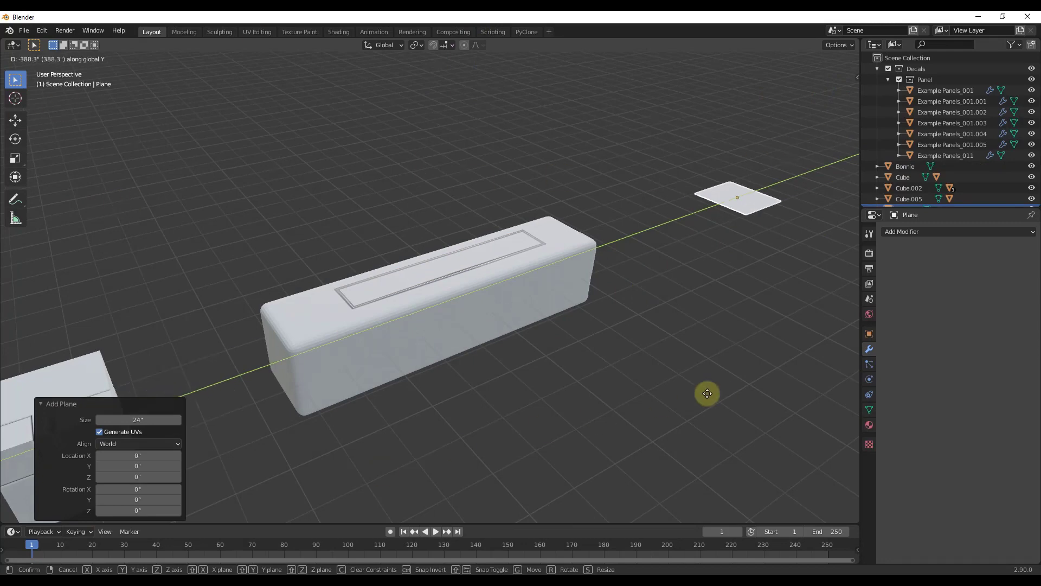
{"action": "left_click", "coordinate": [457, 441]}
Scale the plane by about 7.446 along Y and about 1.394 uniformly, and apply its rotation and scale.
{"action": "key", "text": "s"}
{"action": "key", "text": "y"}
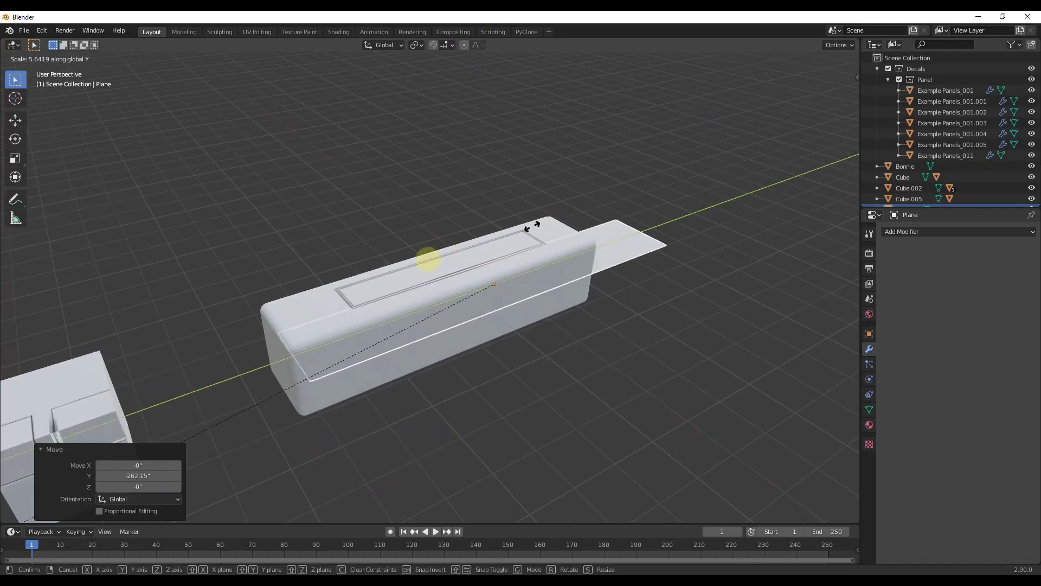
{"action": "left_click", "coordinate": [262, 297]}
{"action": "key", "text": "s"}
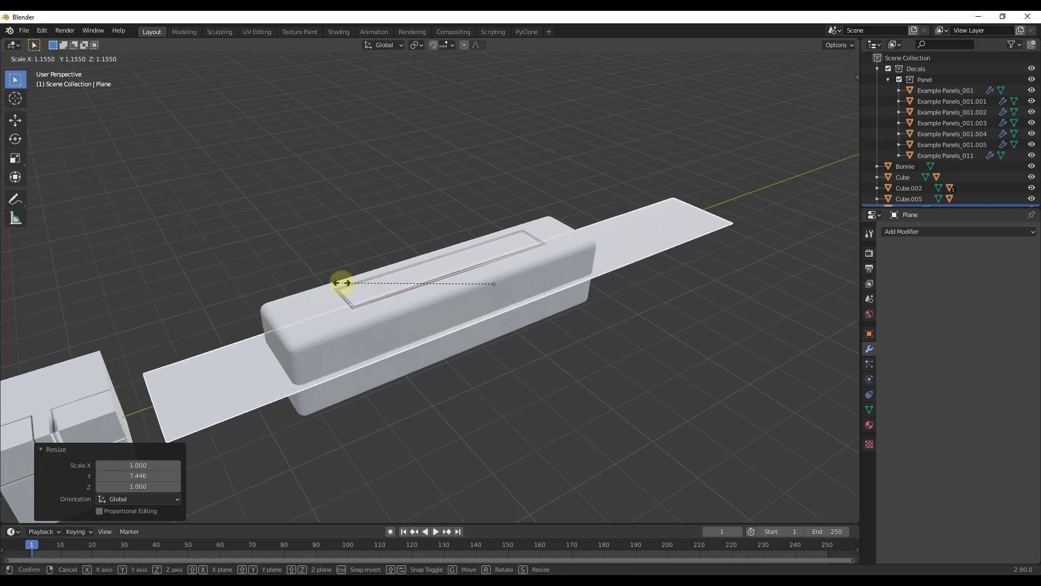
{"action": "left_click", "coordinate": [385, 259]}
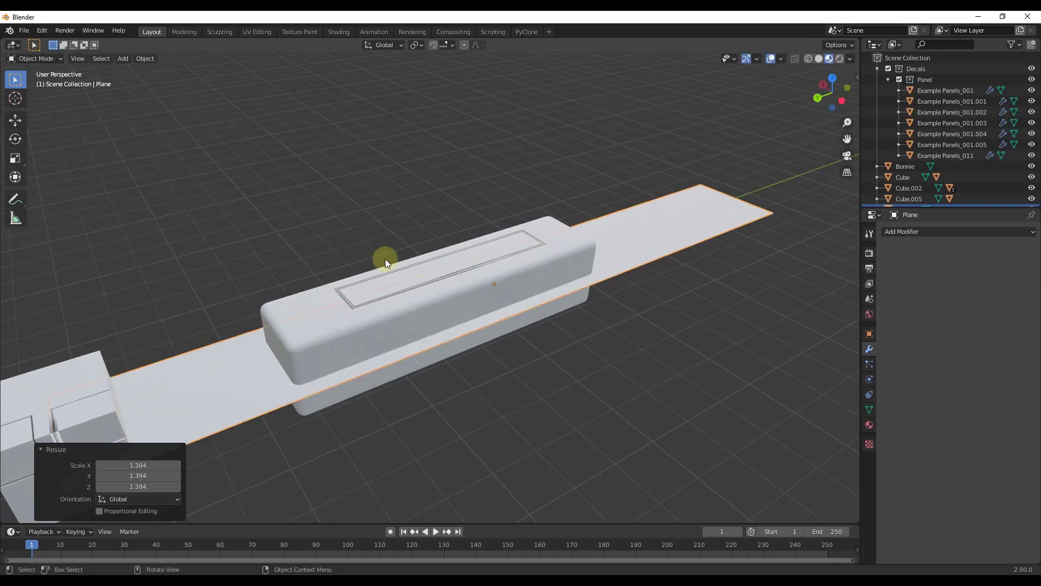
{"action": "left_click", "coordinate": [140, 57]}
{"action": "mouse_move", "coordinate": [175, 114]}
{"action": "left_click", "coordinate": [280, 158]}
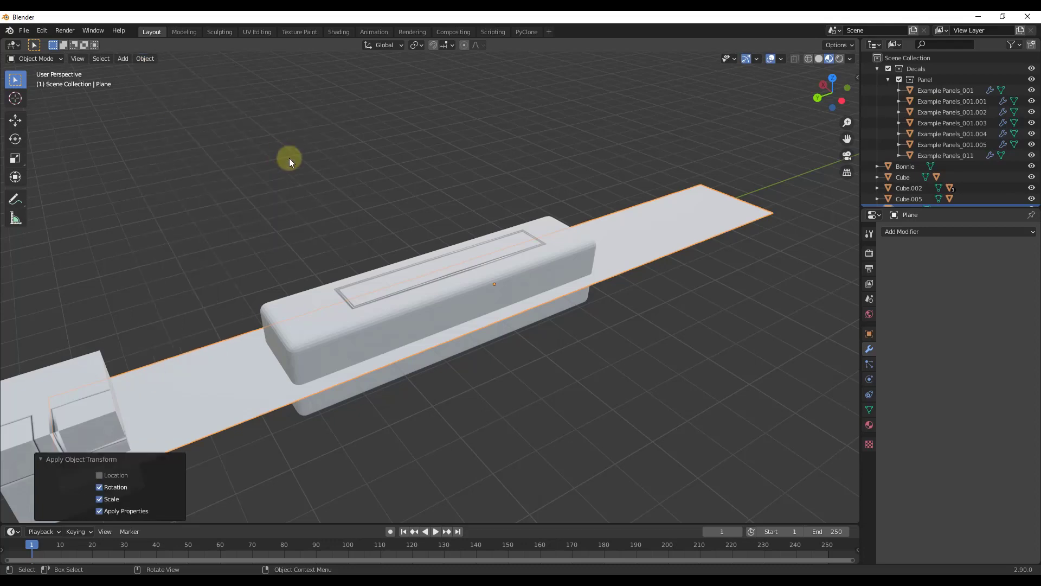
Slice the long block with the plane to create a horizontal panel decal around its sides, and inspect the decal.
{"action": "scroll", "coordinate": [396, 315], "scroll_direction": "up", "scroll_amount": 3}
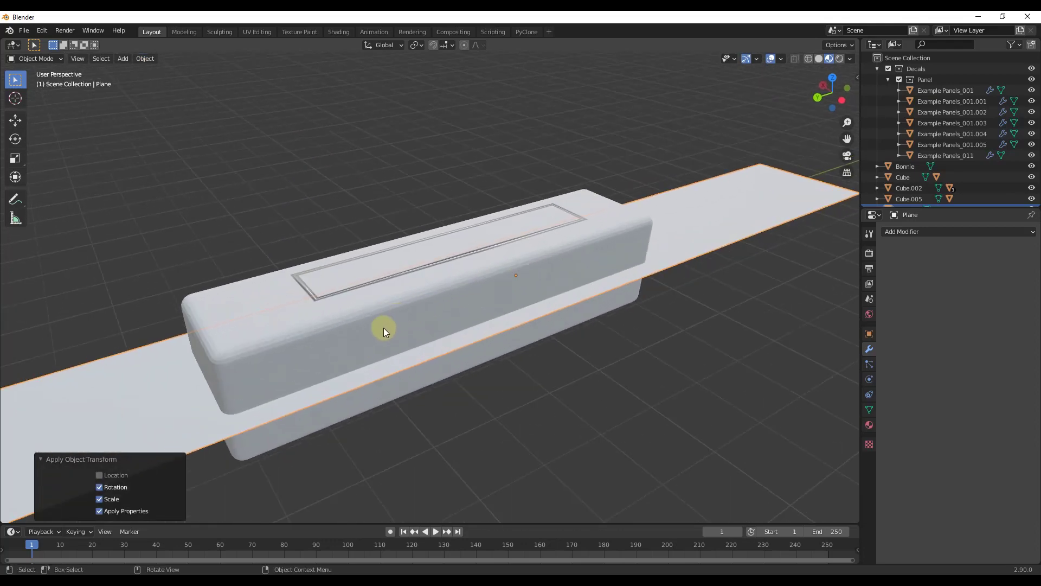
{"action": "left_click", "coordinate": [382, 329], "text": "shift"}
{"action": "key", "text": "d"}
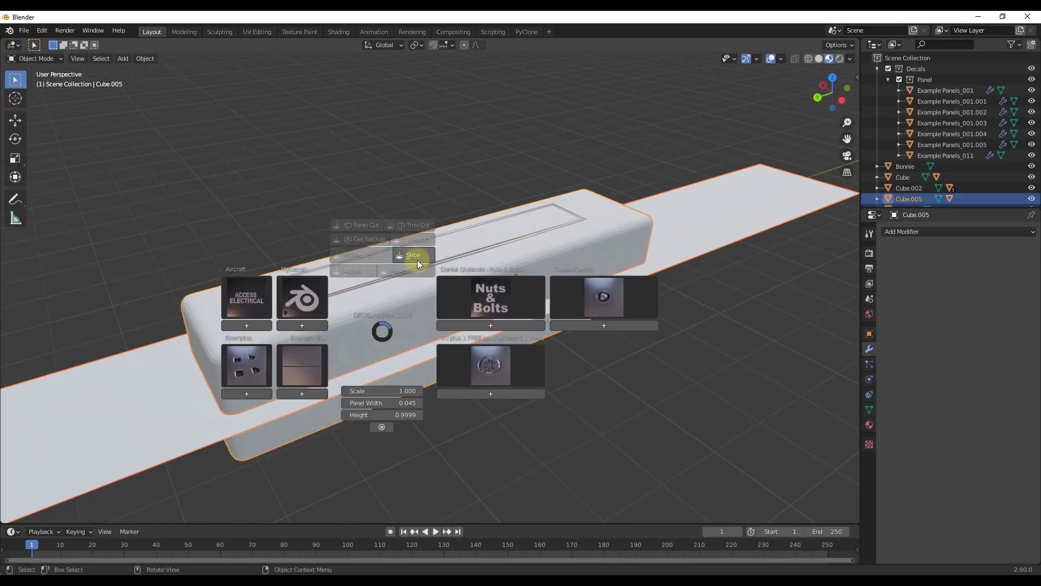
{"action": "left_click", "coordinate": [417, 259]}
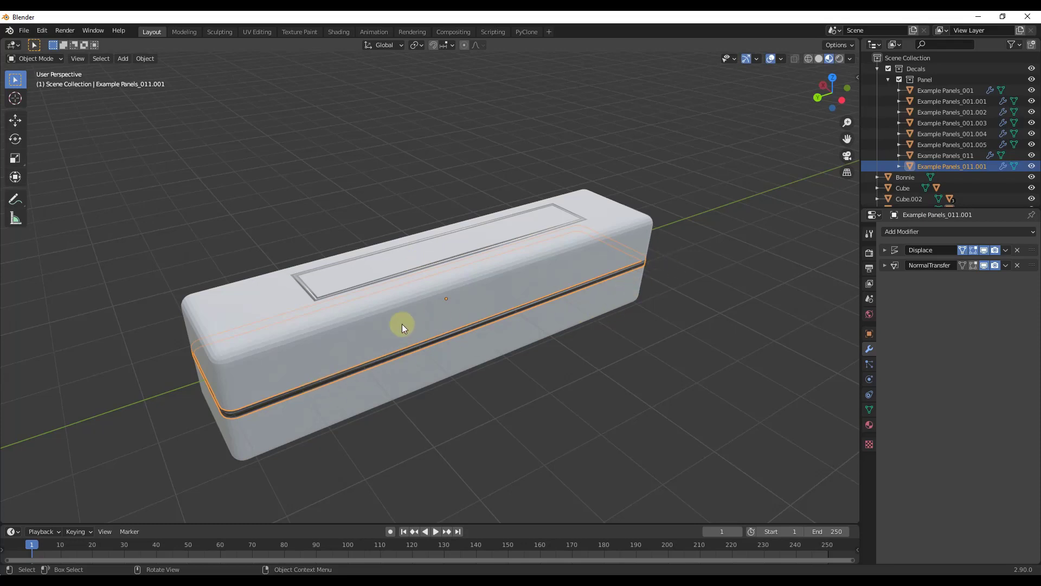
{"action": "middle_click_drag", "start_coordinate": [303, 375], "coordinate": [308, 332]}
{"action": "scroll", "coordinate": [309, 332], "scroll_direction": "up", "scroll_amount": 3}
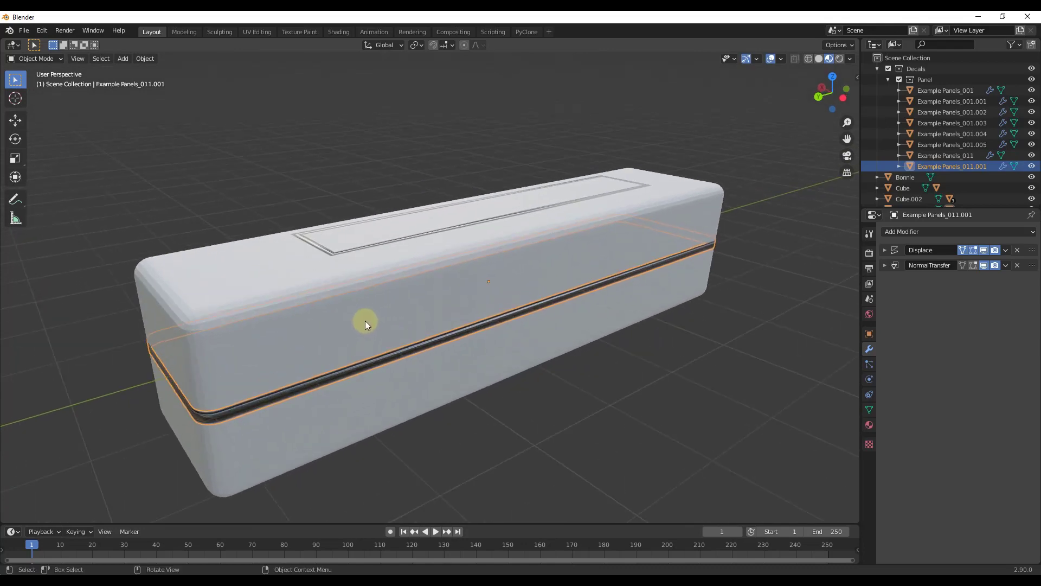
Add a mesh plane and move it along Y to near one end of the long block.
{"action": "scroll", "coordinate": [415, 315], "scroll_direction": "down", "scroll_amount": 5}
{"action": "middle_click_drag", "start_coordinate": [557, 300], "coordinate": [479, 308]}
{"action": "key", "text": "shift+a"}
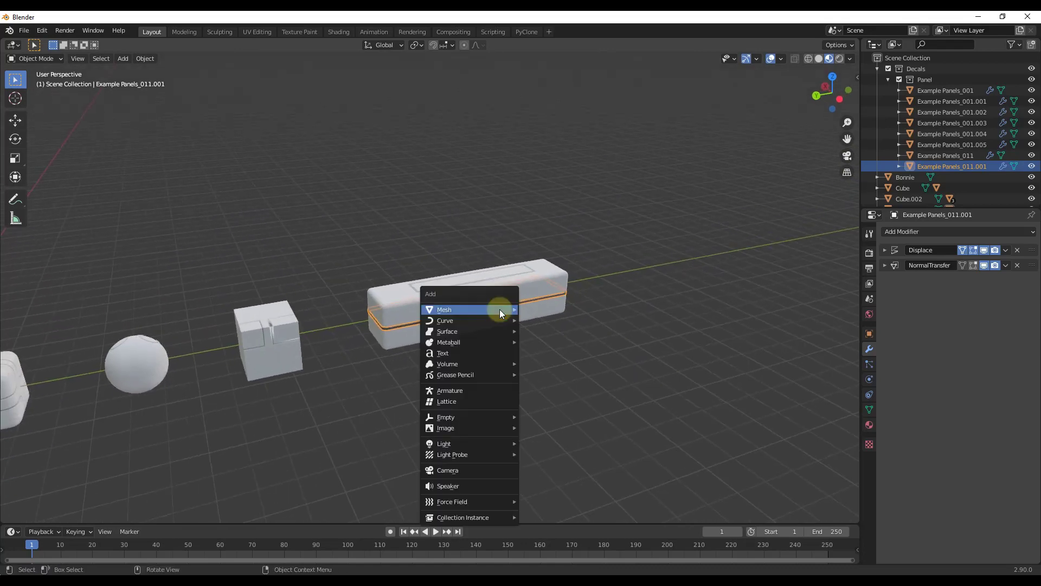
{"action": "mouse_move", "coordinate": [500, 309]}
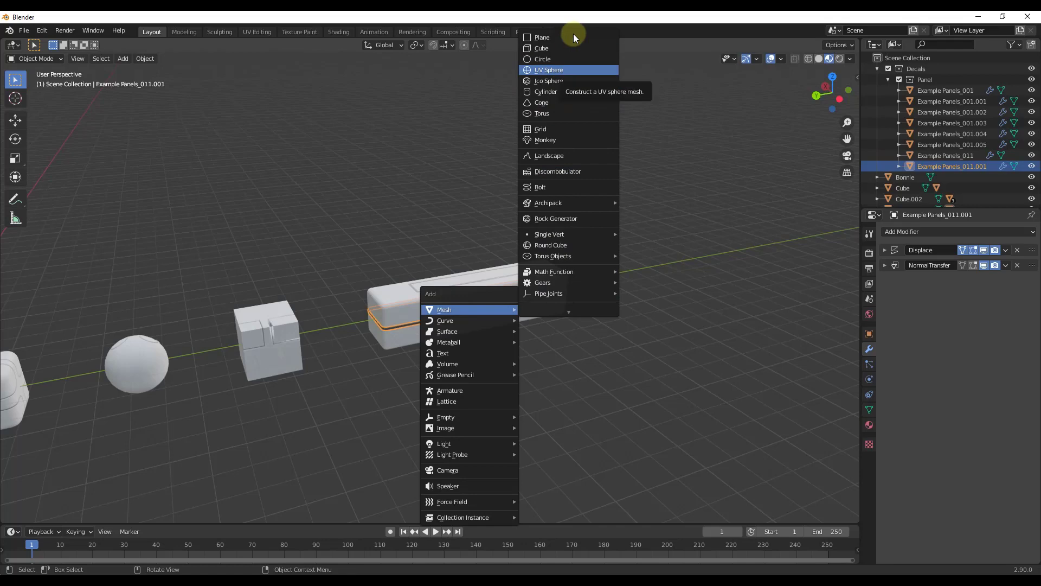
{"action": "left_click", "coordinate": [567, 40]}
{"action": "key", "text": "g"}
{"action": "key", "text": "y"}
{"action": "left_click", "coordinate": [141, 298]}
Rotate the plane 90° about X, scale it beyond the long block's cross-section, and apply its rotation and scale.
{"action": "key", "text": "r"}
{"action": "key", "text": "x"}
{"action": "key", "text": "9"}
{"action": "key", "text": "0"}
{"action": "key", "text": "Return"}
{"action": "key", "text": "s"}
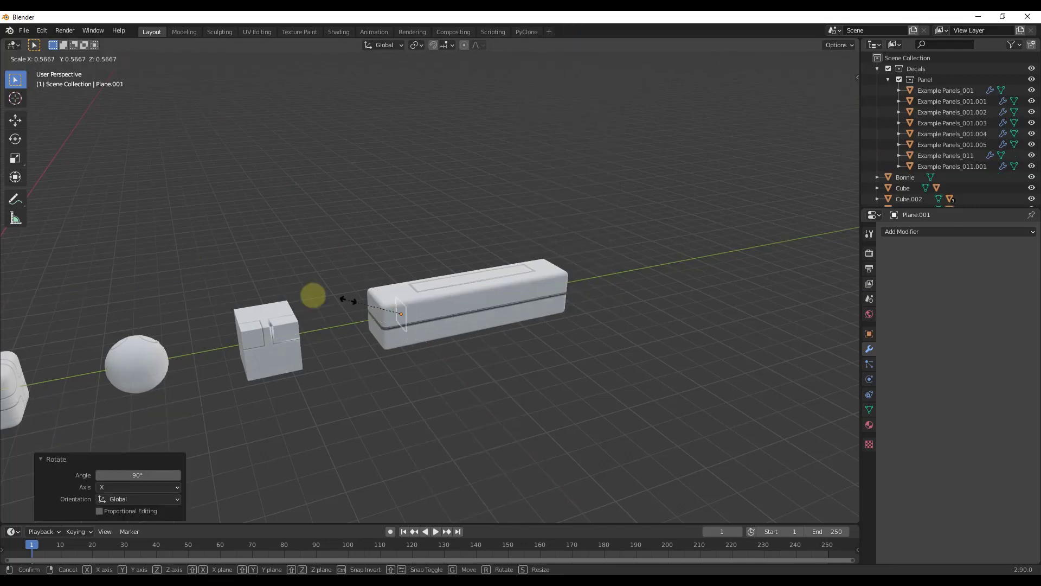
{"action": "left_click", "coordinate": [312, 295]}
{"action": "left_click", "coordinate": [151, 59]}
{"action": "left_click", "coordinate": [265, 158]}
Duplicate the upright plane and move the copy about -78.36 in along Y to the block's other end.
{"action": "key", "text": "shift+d"}
{"action": "key", "text": "y"}
{"action": "left_click", "coordinate": [593, 303]}
Slice the long block with the duplicated plane at its far end to create a vertical panel decal.
{"action": "scroll", "coordinate": [593, 304], "scroll_direction": "up", "scroll_amount": 4}
{"action": "middle_click_drag", "start_coordinate": [483, 291], "coordinate": [490, 291]}
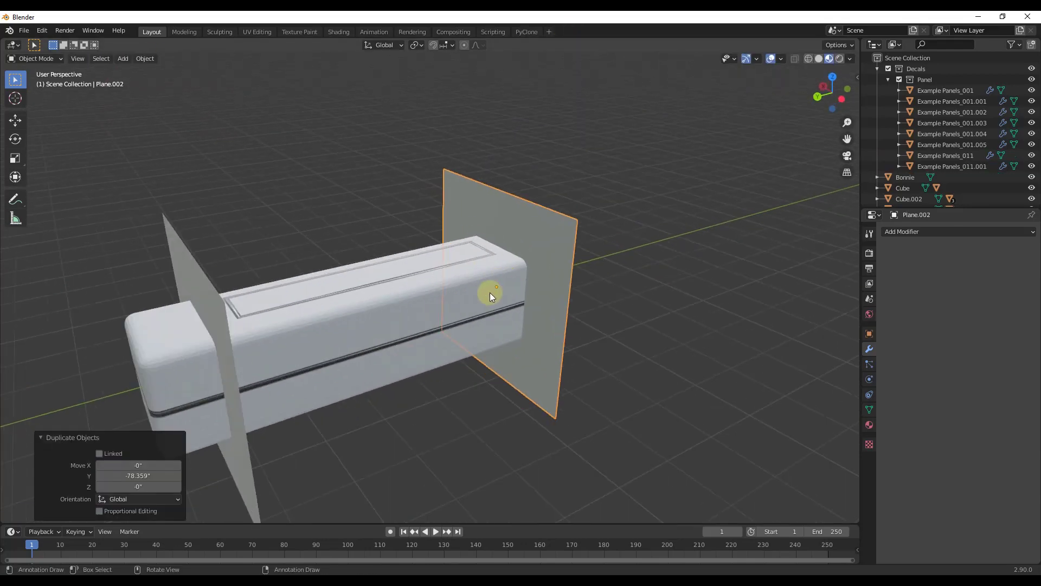
{"action": "left_click", "coordinate": [478, 292], "text": "shift"}
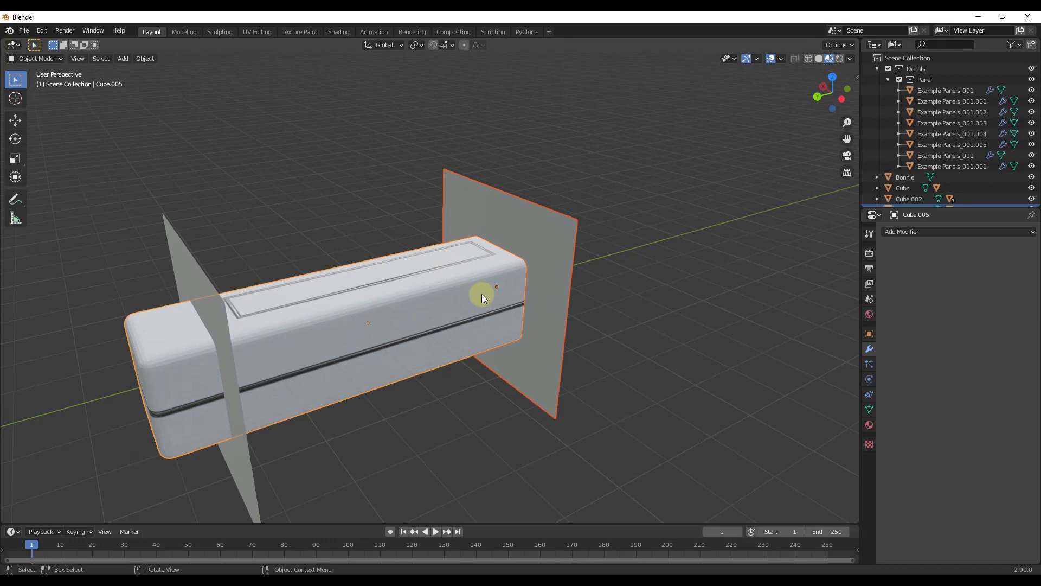
{"action": "key", "text": "d"}
{"action": "left_click", "coordinate": [516, 221]}
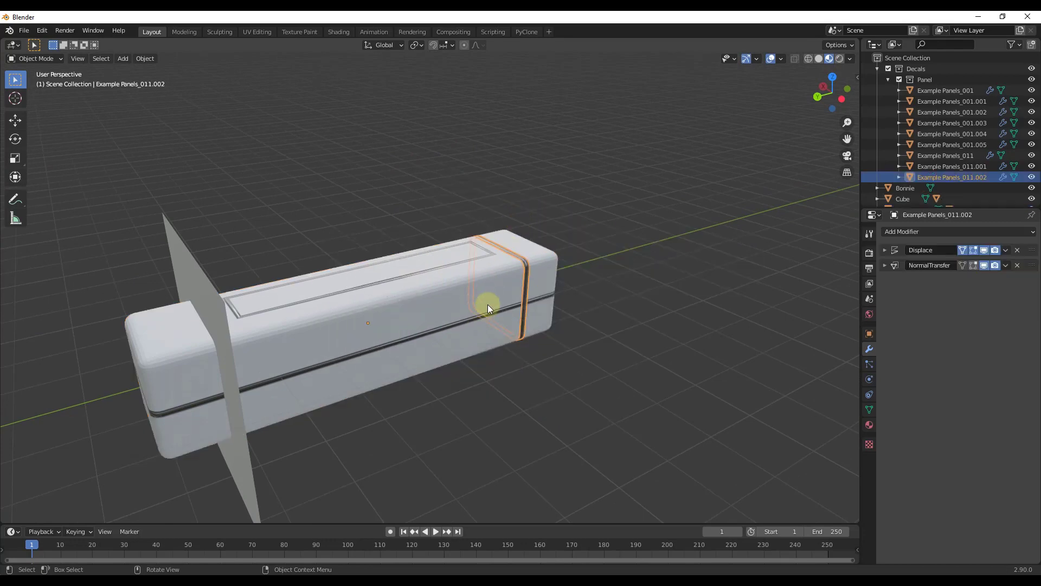
Slice the long block with the remaining upright plane to create a second vertical panel decal at its near end.
{"action": "left_click", "coordinate": [223, 352]}
{"action": "key", "text": "d"}
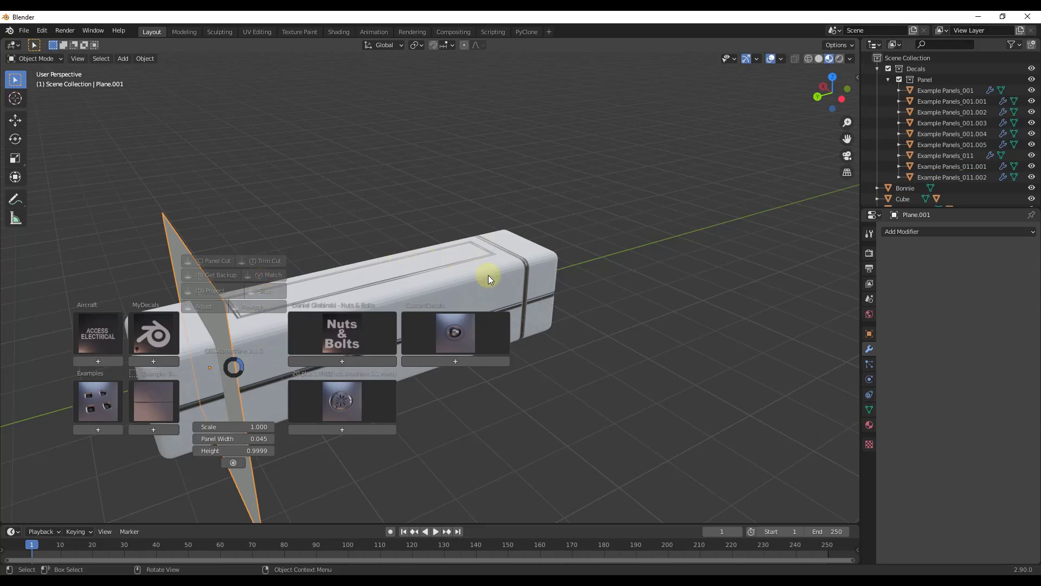
{"action": "left_click", "coordinate": [523, 275]}
{"action": "left_click", "coordinate": [317, 321], "text": "shift"}
{"action": "key", "text": "d"}
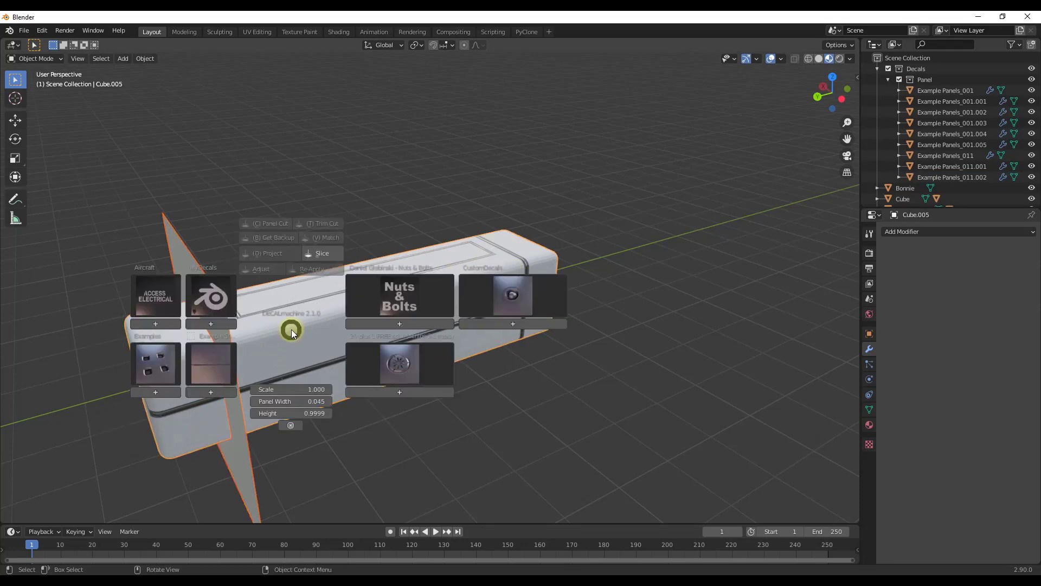
{"action": "left_click", "coordinate": [325, 253]}
{"action": "scroll", "coordinate": [208, 393], "scroll_direction": "up", "scroll_amount": 4}
{"action": "middle_click_drag", "start_coordinate": [289, 307], "coordinate": [304, 304]}
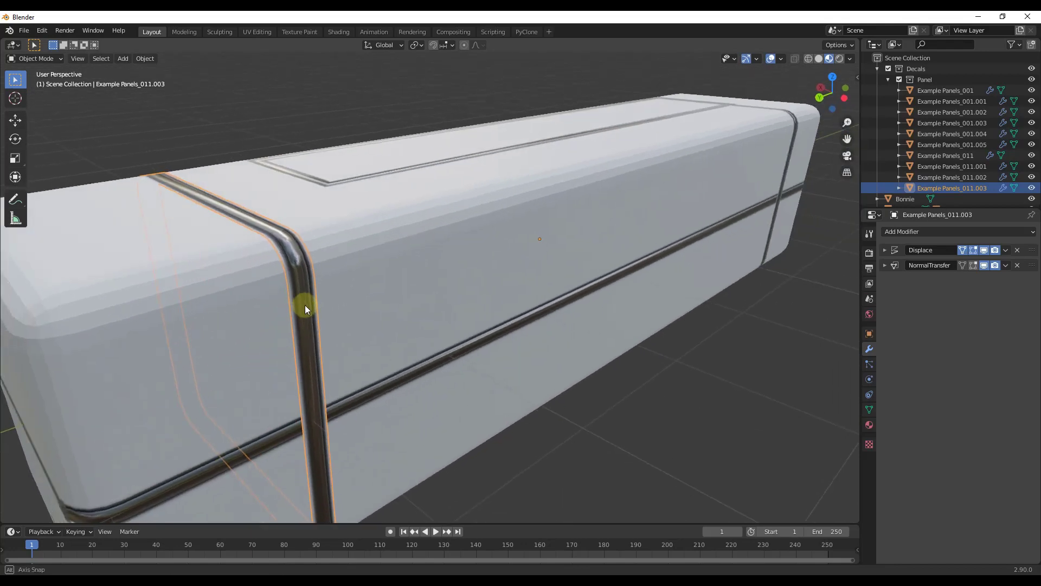
Examine the near vertical decal's mesh in wireframe display, and return to the material preview to view the whole block.
{"action": "left_click", "coordinate": [809, 60]}
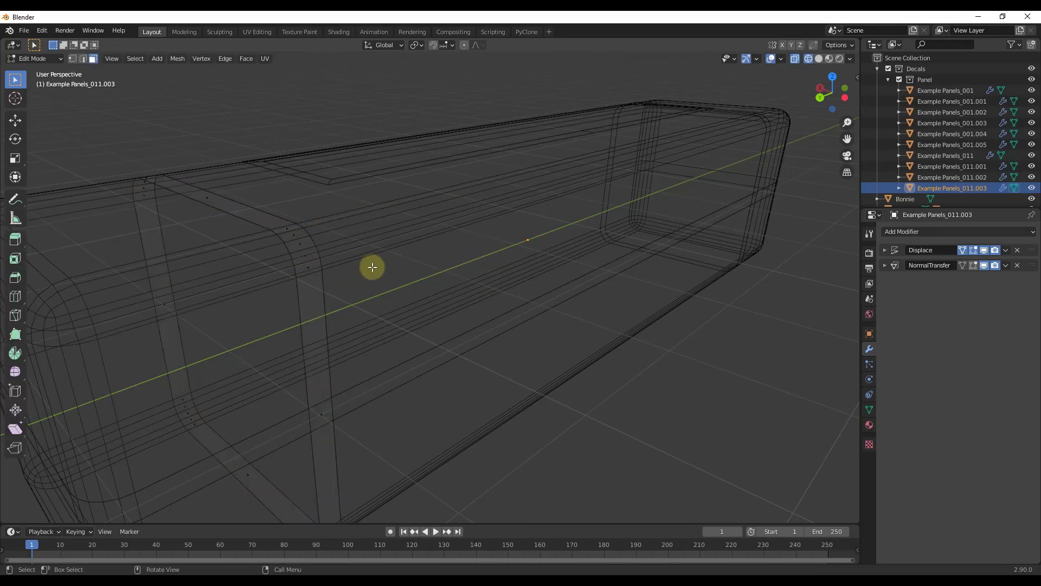
{"action": "left_click", "coordinate": [829, 58]}
{"action": "scroll", "coordinate": [542, 239], "scroll_direction": "down", "scroll_amount": 4}
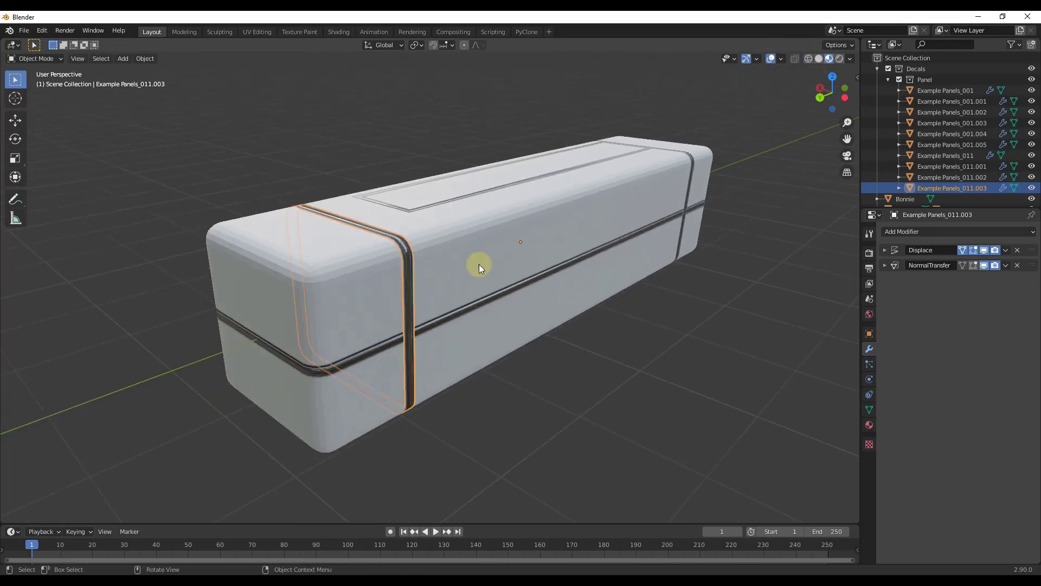
{"action": "scroll", "coordinate": [479, 264], "scroll_direction": "up", "scroll_amount": 10}
{"action": "scroll", "coordinate": [362, 334], "scroll_direction": "down", "scroll_amount": 8}
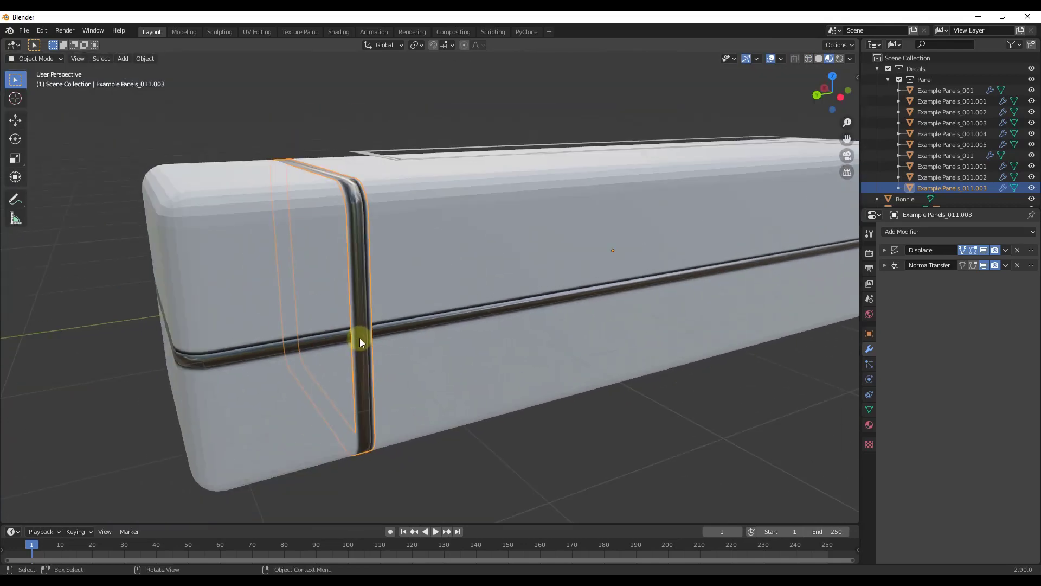
Adjust the near vertical decal by swapping its panel type to Example Panels_001.
{"action": "key", "text": "d"}
{"action": "left_click", "coordinate": [336, 246]}
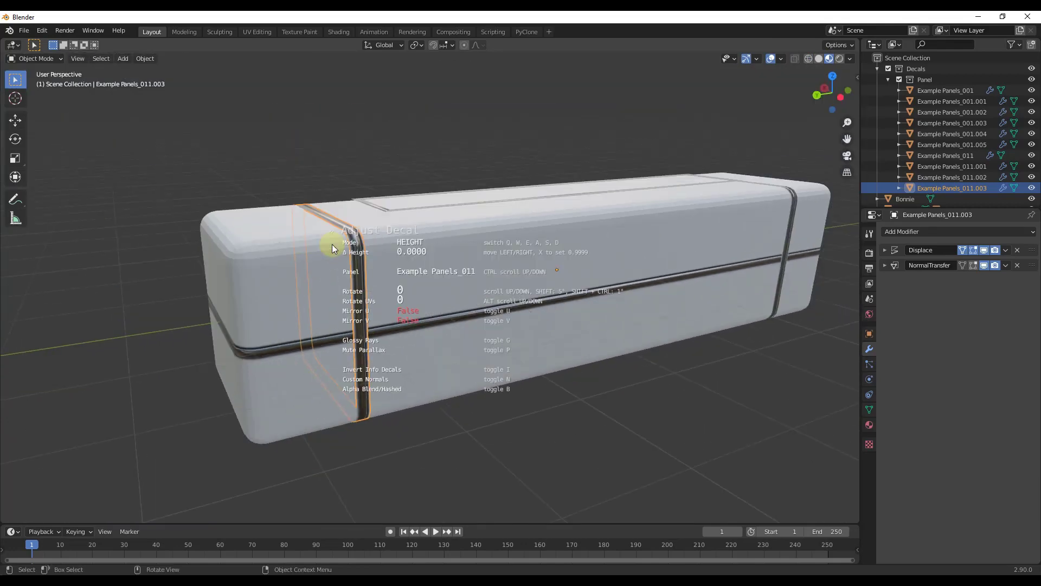
{"action": "scroll", "coordinate": [333, 243], "scroll_direction": "down", "scroll_amount": 3, "text": "ctrl"}
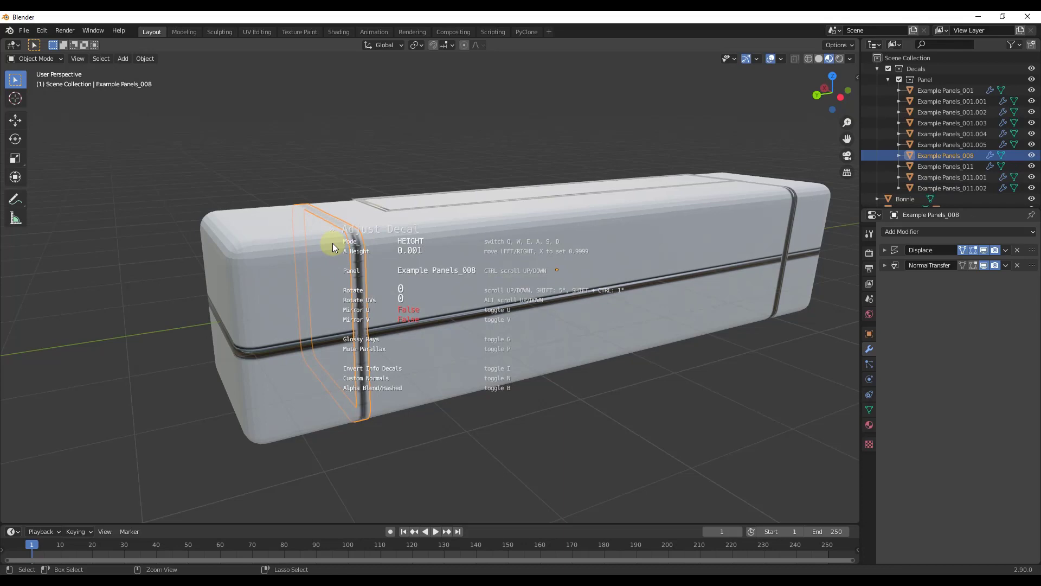
{"action": "scroll", "coordinate": [334, 241], "scroll_direction": "down", "scroll_amount": 4, "text": "ctrl"}
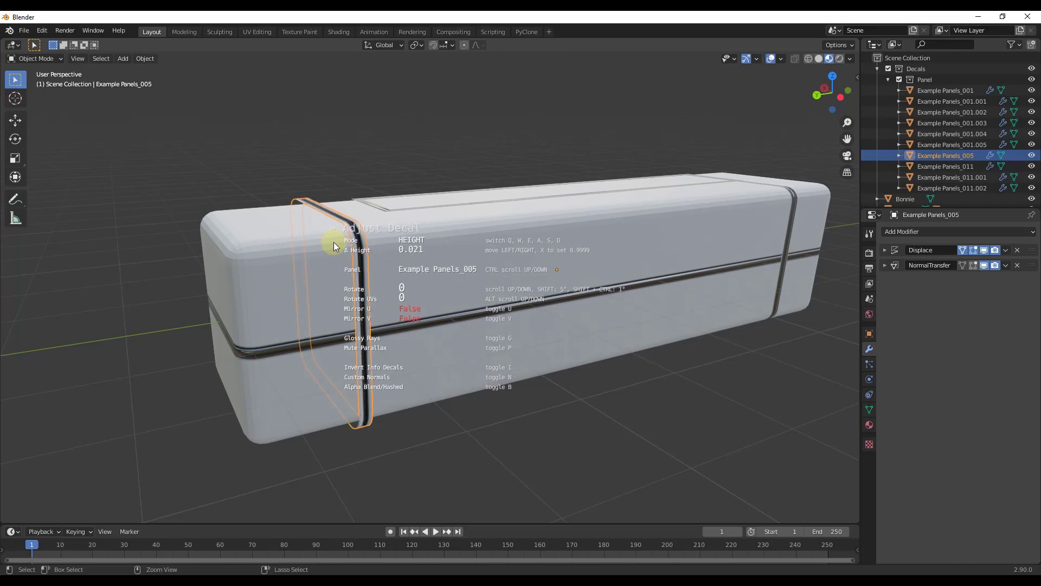
{"action": "scroll", "coordinate": [334, 242], "scroll_direction": "down", "scroll_amount": 1, "text": "ctrl"}
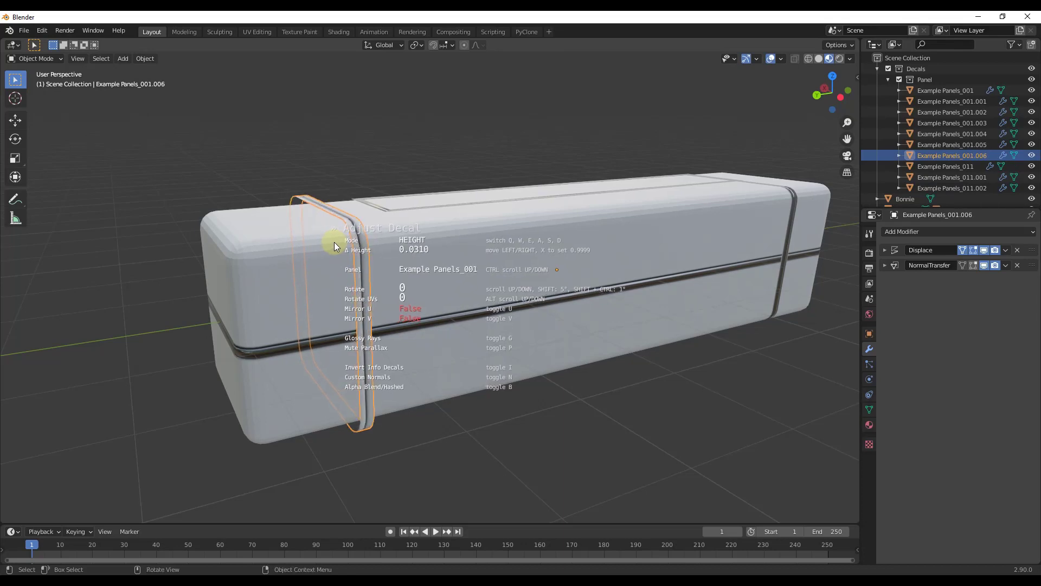
{"action": "left_click", "coordinate": [334, 242]}
Swap the horizontal decal around the block to the panel type Example Panels_001.
{"action": "left_click", "coordinate": [391, 325]}
{"action": "key", "text": "d"}
{"action": "left_click", "coordinate": [365, 263]}
{"action": "scroll", "coordinate": [365, 263], "scroll_direction": "down", "scroll_amount": 4, "text": "ctrl"}
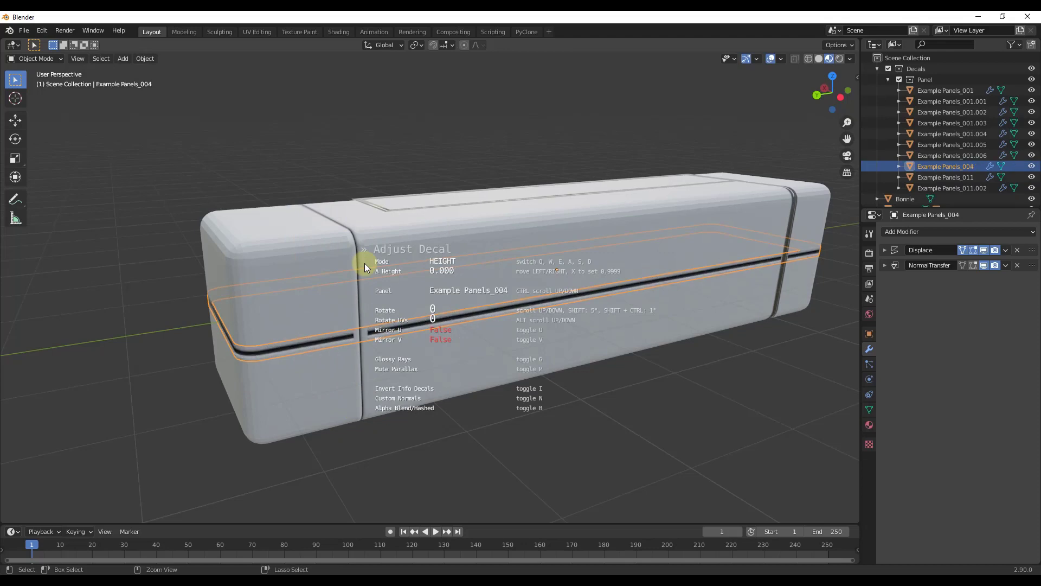
{"action": "scroll", "coordinate": [364, 262], "scroll_direction": "down", "scroll_amount": 1, "text": "ctrl"}
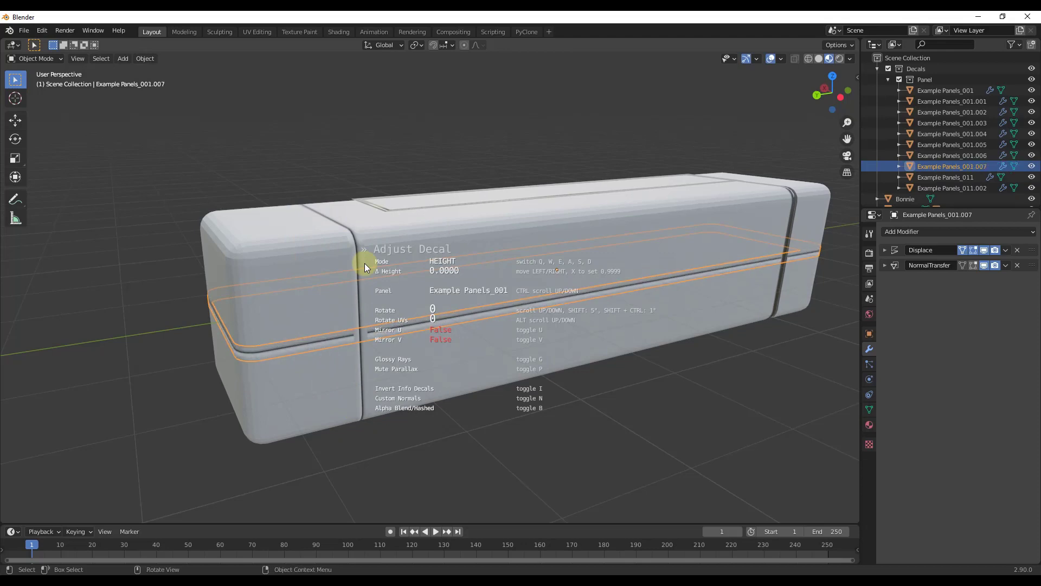
{"action": "left_click", "coordinate": [364, 263]}
Examine closely how the horizontal and near vertical panel decals overlap at their crossing.
{"action": "scroll", "coordinate": [362, 328], "scroll_direction": "up", "scroll_amount": 4}
{"action": "middle_click_drag", "start_coordinate": [365, 328], "coordinate": [417, 299]}
{"action": "scroll", "coordinate": [425, 308], "scroll_direction": "up", "scroll_amount": 3}
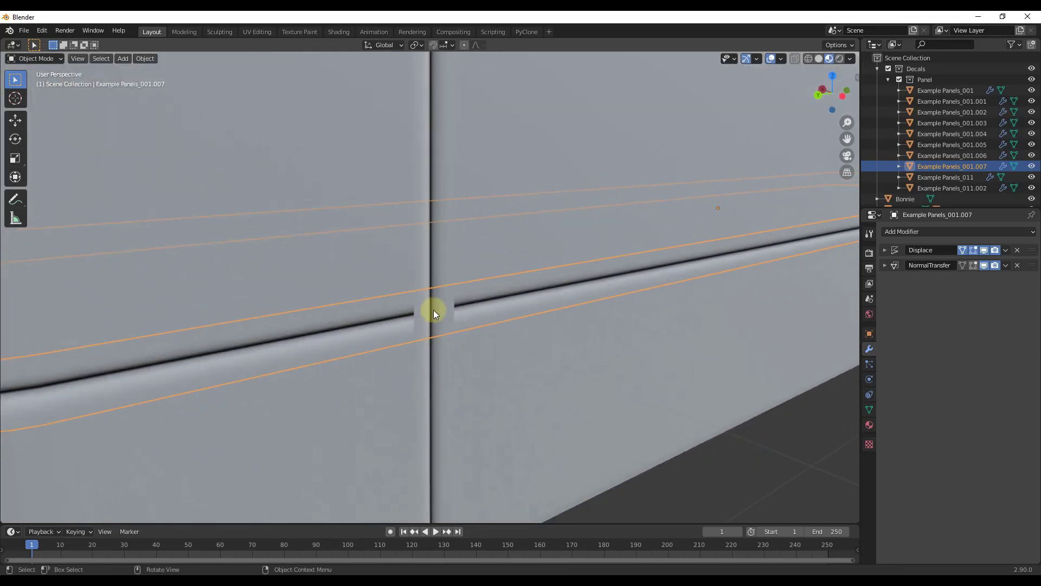
{"action": "scroll", "coordinate": [434, 312], "scroll_direction": "down", "scroll_amount": 4}
{"action": "scroll", "coordinate": [415, 304], "scroll_direction": "up", "scroll_amount": 1}
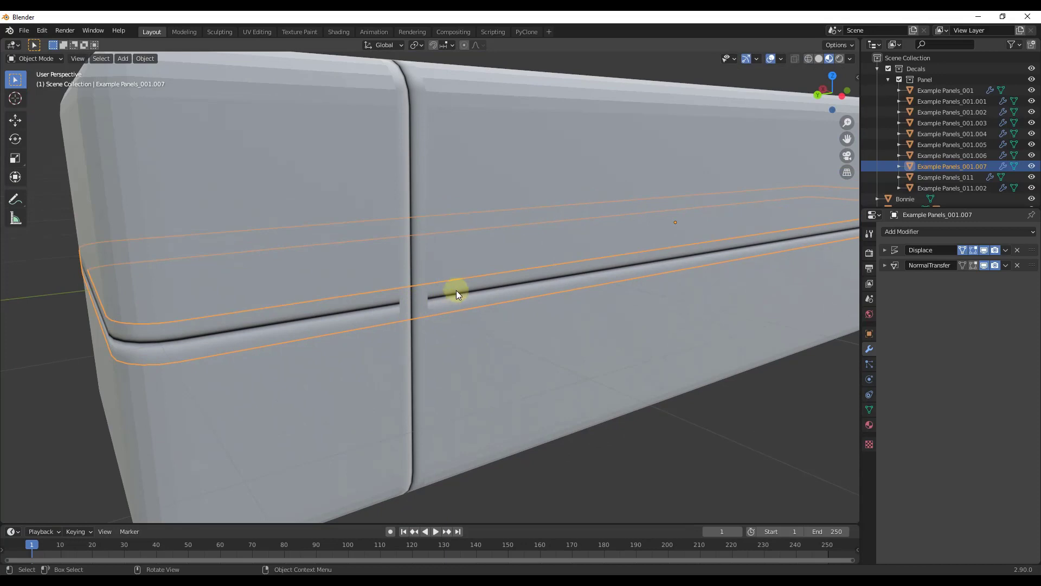
{"action": "scroll", "coordinate": [429, 301], "scroll_direction": "down", "scroll_amount": 4}
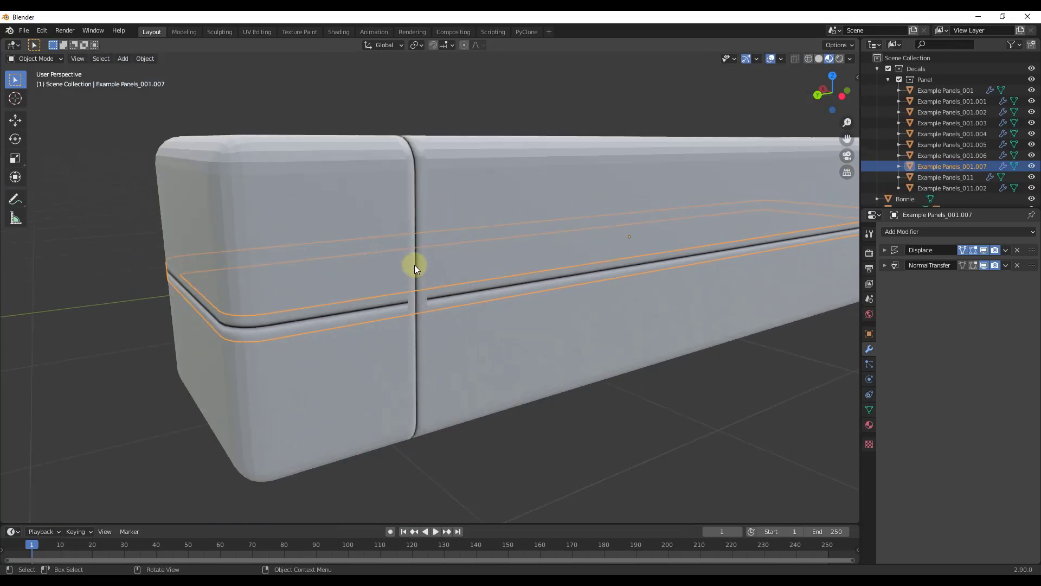
Edit the near vertical decal's mesh by adding a loop cut and sliding it to just below the horizontal line, factor about 0.917.
{"action": "left_click", "coordinate": [413, 259]}
{"action": "key", "text": "Tab"}
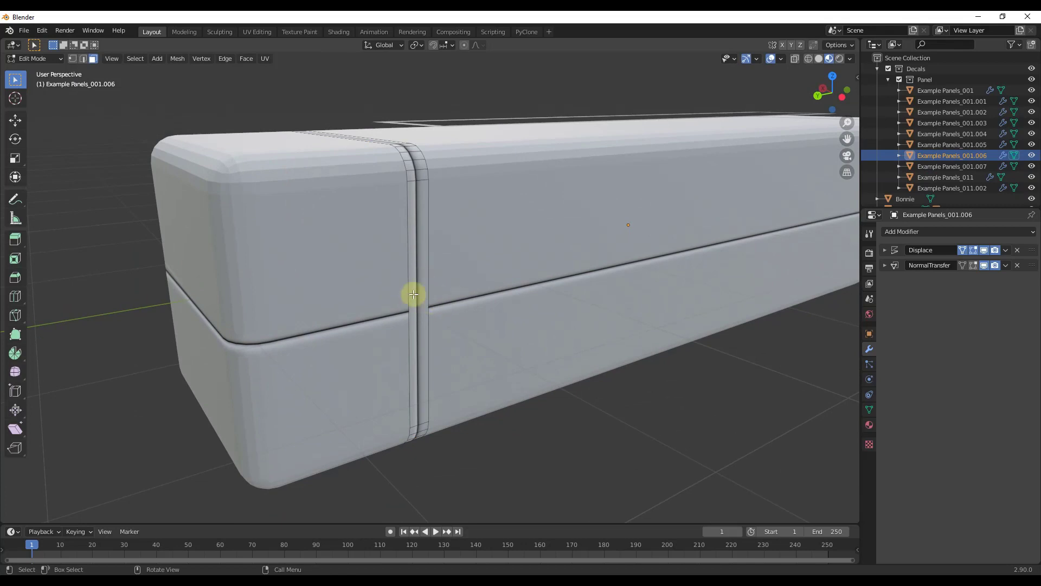
{"action": "key", "text": "ctrl+r"}
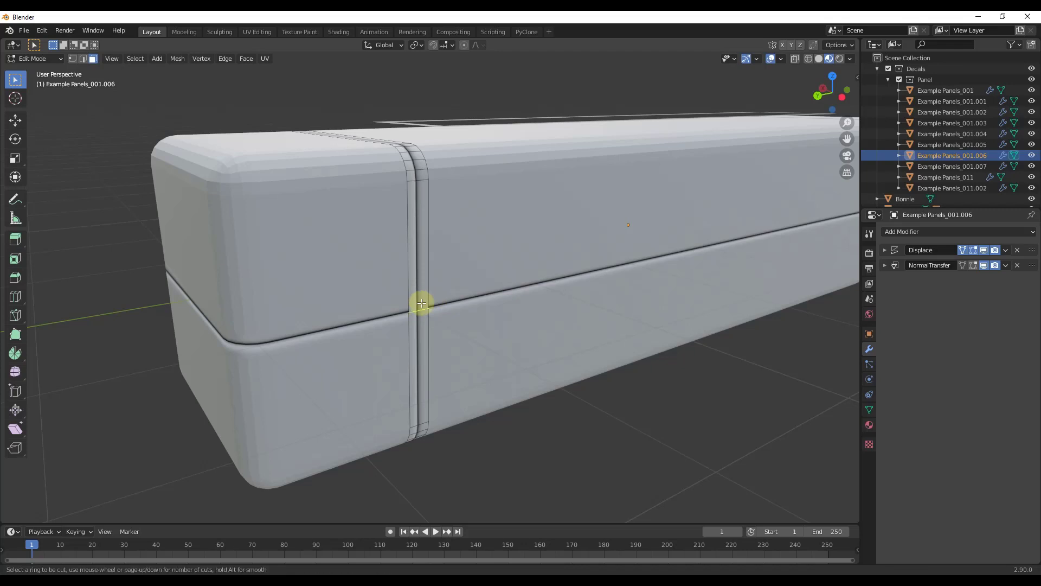
{"action": "left_click", "coordinate": [422, 303]}
{"action": "left_click", "coordinate": [424, 298]}
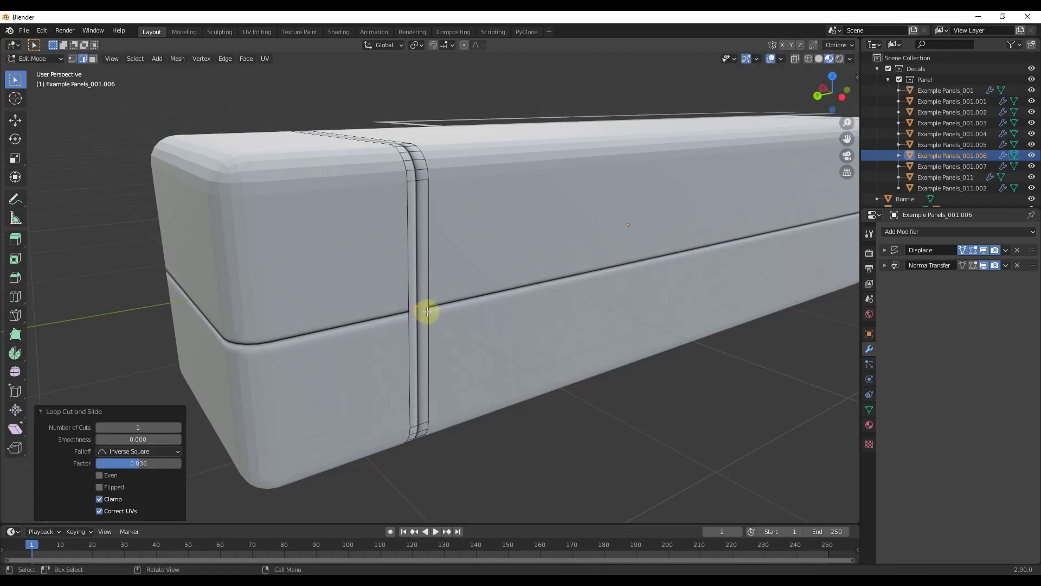
{"action": "key", "text": "g"}
{"action": "key", "text": "g"}
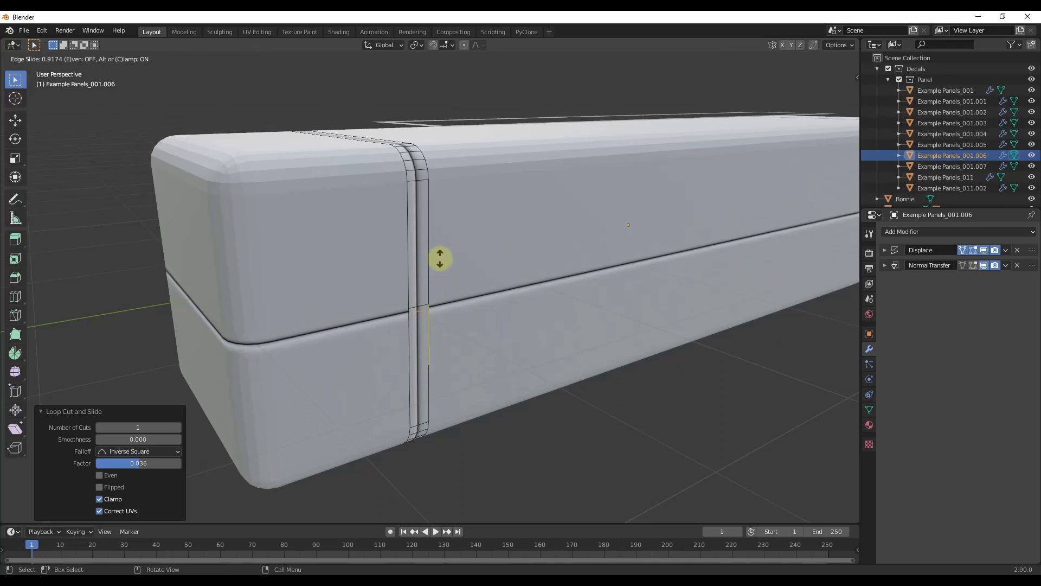
{"action": "left_click", "coordinate": [440, 259]}
Delete the two short side edges of the vertical decal's face where it crosses the horizontal panel line.
{"action": "scroll", "coordinate": [429, 303], "scroll_direction": "up", "scroll_amount": 6}
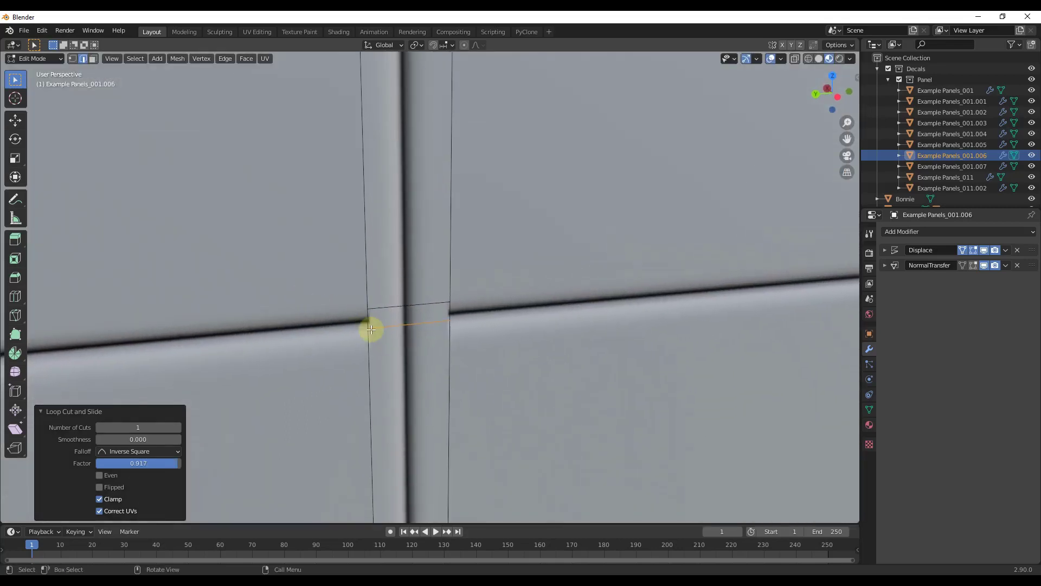
{"action": "left_click", "coordinate": [371, 320]}
{"action": "key", "text": "Return"}
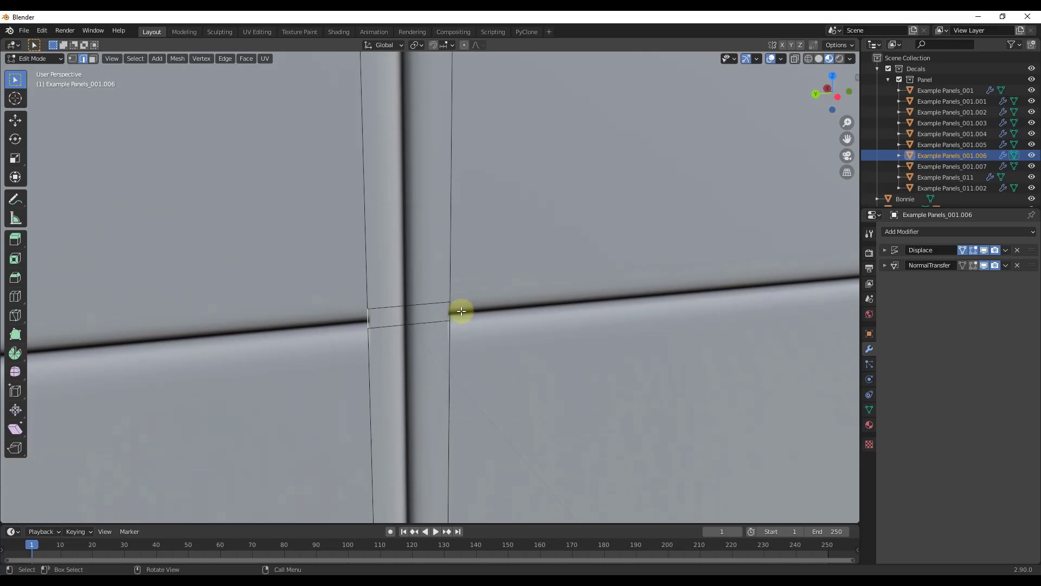
{"action": "key", "text": "x"}
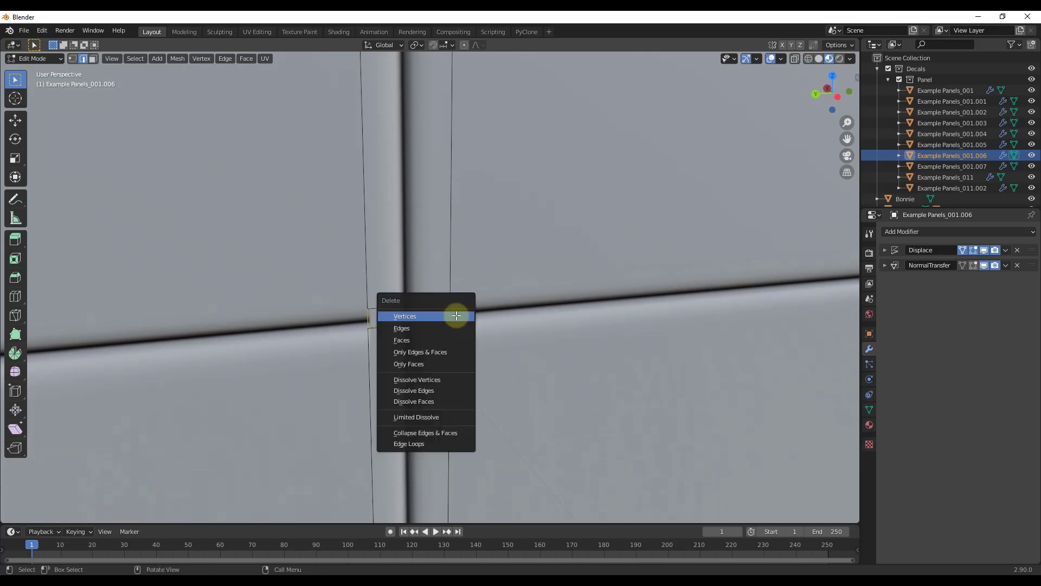
{"action": "left_click", "coordinate": [416, 330]}
Move the lower and upper edges of the vertical decal's gap along Z toward the horizontal line, and leave Edit Mode.
{"action": "middle_click_drag", "start_coordinate": [378, 339], "coordinate": [410, 326]}
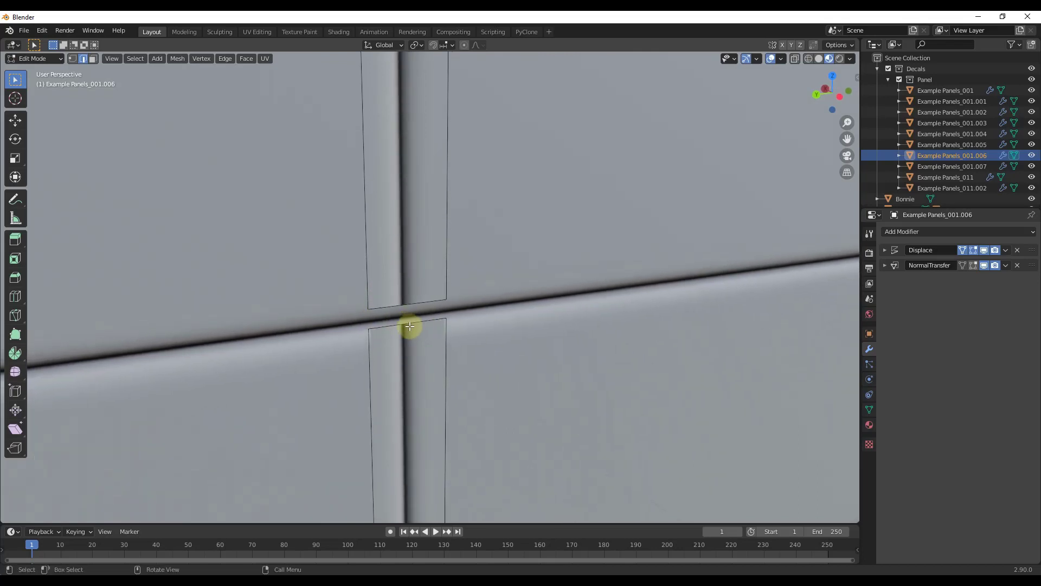
{"action": "key", "text": "g"}
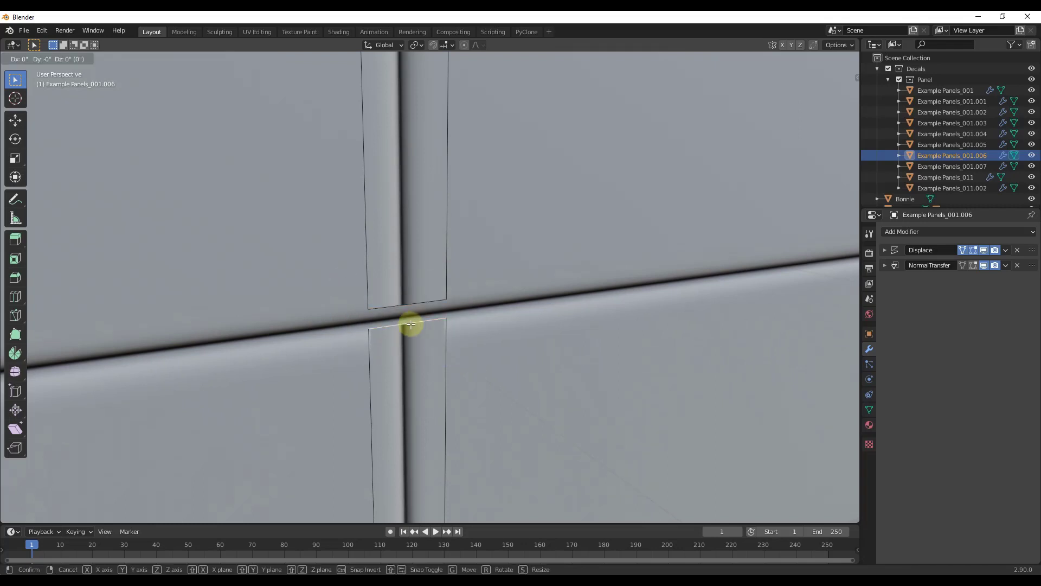
{"action": "key", "text": "z"}
{"action": "left_click", "coordinate": [417, 317]}
{"action": "left_click", "coordinate": [409, 304]}
{"action": "key", "text": "g"}
{"action": "key", "text": "z"}
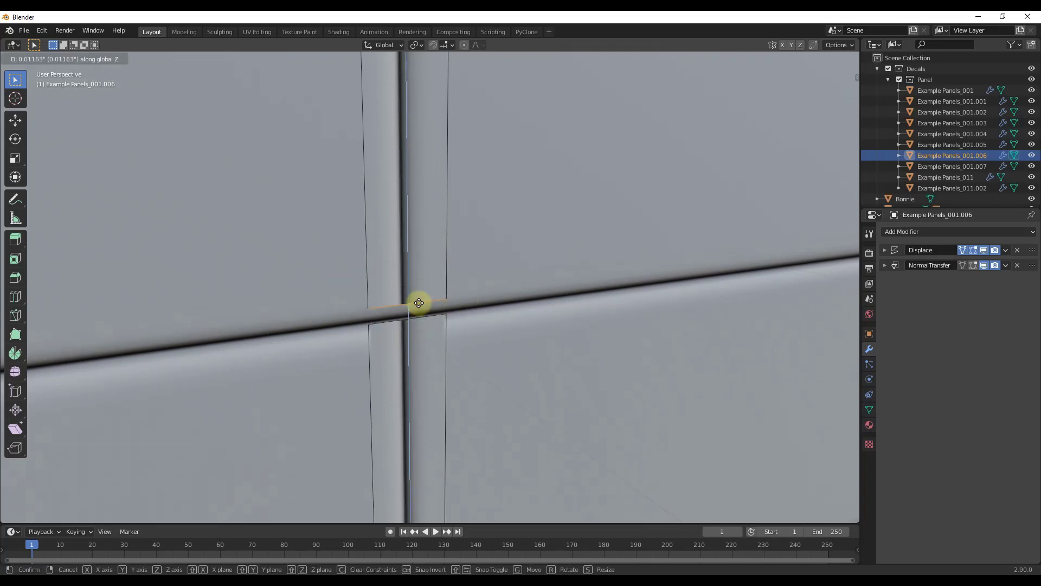
{"action": "left_click", "coordinate": [421, 312]}
{"action": "scroll", "coordinate": [461, 336], "scroll_direction": "down", "scroll_amount": 8}
{"action": "key", "text": "Tab"}
Deselect the vertical decal and inspect the cleaned panel line crossing from several distances.
{"action": "scroll", "coordinate": [505, 363], "scroll_direction": "down", "scroll_amount": 1}
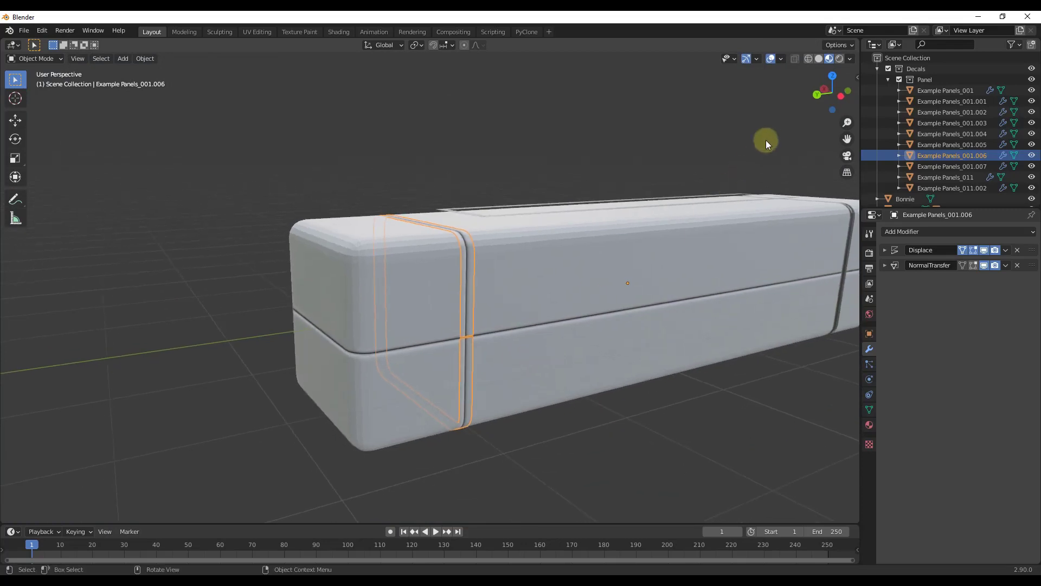
{"action": "left_click", "coordinate": [647, 187]}
{"action": "scroll", "coordinate": [483, 343], "scroll_direction": "up", "scroll_amount": 6}
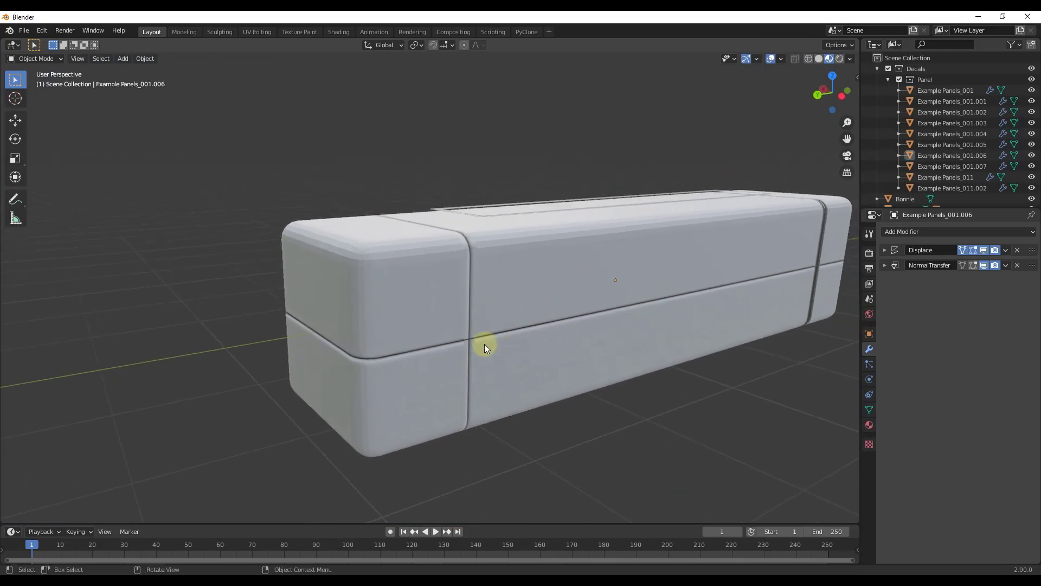
{"action": "scroll", "coordinate": [450, 336], "scroll_direction": "down", "scroll_amount": 3}
{"action": "scroll", "coordinate": [452, 335], "scroll_direction": "up", "scroll_amount": 2}
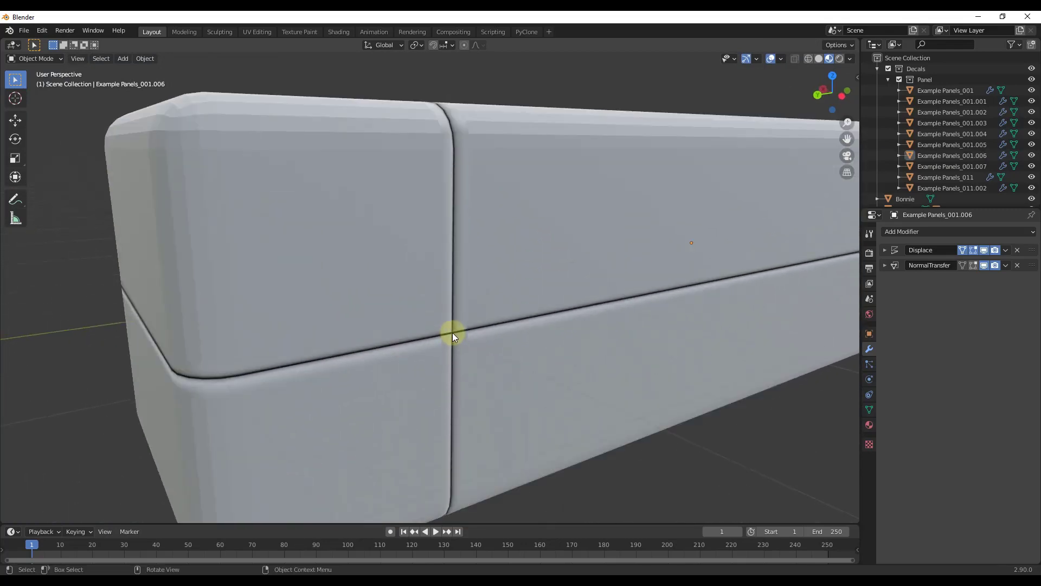
{"action": "scroll", "coordinate": [450, 333], "scroll_direction": "down", "scroll_amount": 3}
{"action": "scroll", "coordinate": [453, 340], "scroll_direction": "down", "scroll_amount": 3}
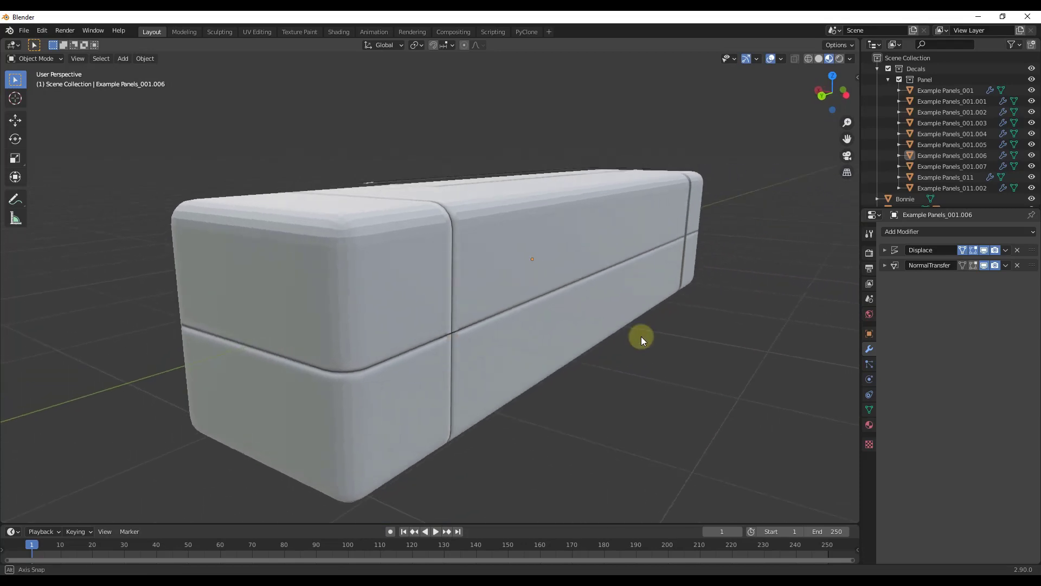
Edit the horizontal panel line decal's mesh and add four evenly spaced loop cuts along the block's long side, without sliding them.
{"action": "scroll", "coordinate": [428, 332], "scroll_direction": "up", "scroll_amount": 3}
{"action": "scroll", "coordinate": [449, 336], "scroll_direction": "down", "scroll_amount": 1}
{"action": "scroll", "coordinate": [451, 339], "scroll_direction": "down", "scroll_amount": 2}
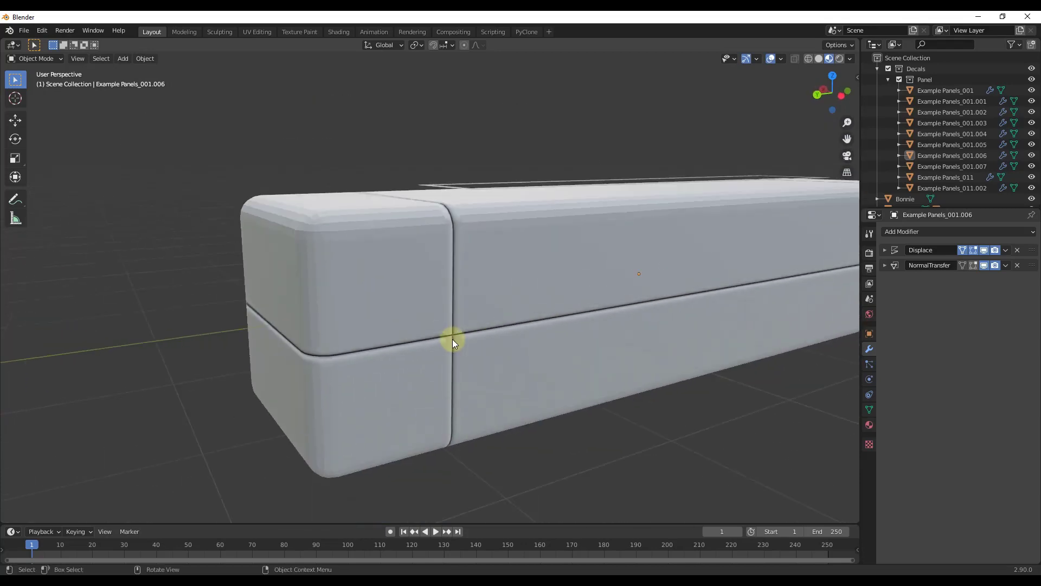
{"action": "scroll", "coordinate": [451, 334], "scroll_direction": "down", "scroll_amount": 2}
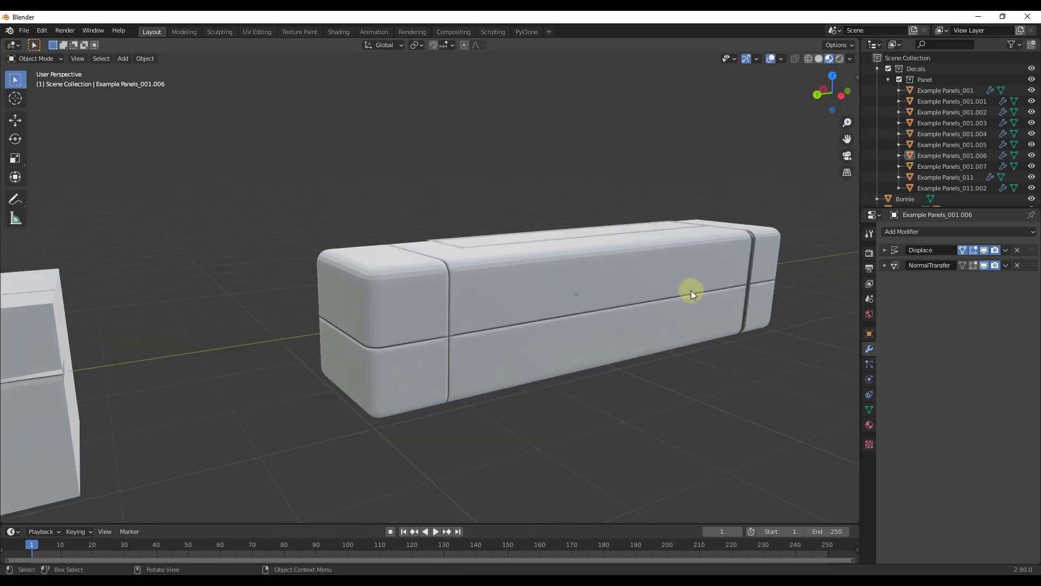
{"action": "scroll", "coordinate": [595, 310], "scroll_direction": "up", "scroll_amount": 1}
{"action": "left_click", "coordinate": [594, 310]}
{"action": "scroll", "coordinate": [635, 312], "scroll_direction": "up", "scroll_amount": 5}
{"action": "key", "text": "Tab"}
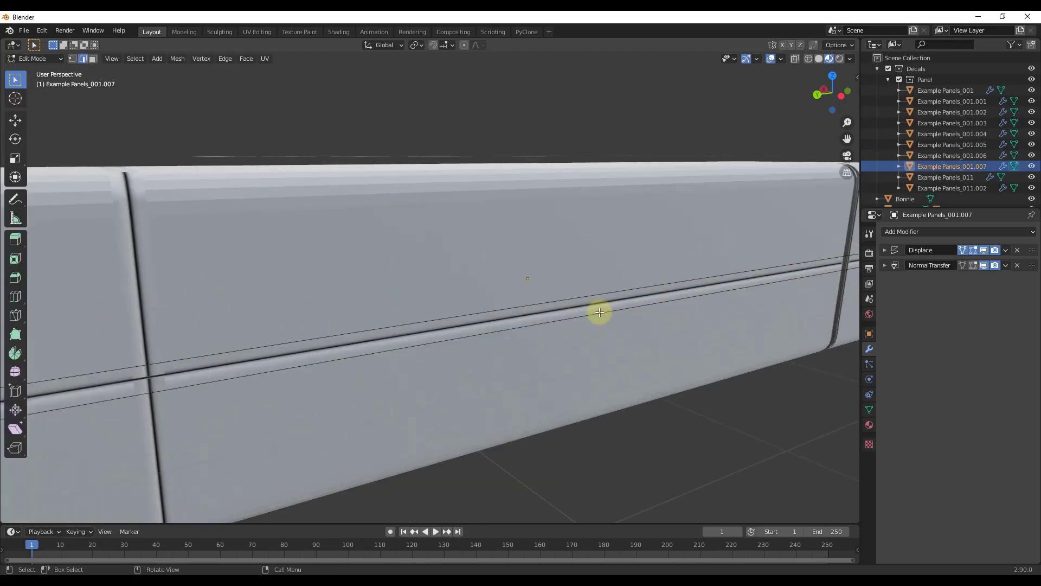
{"action": "key", "text": "ctrl+r"}
{"action": "scroll", "coordinate": [571, 305], "scroll_direction": "up", "scroll_amount": 2}
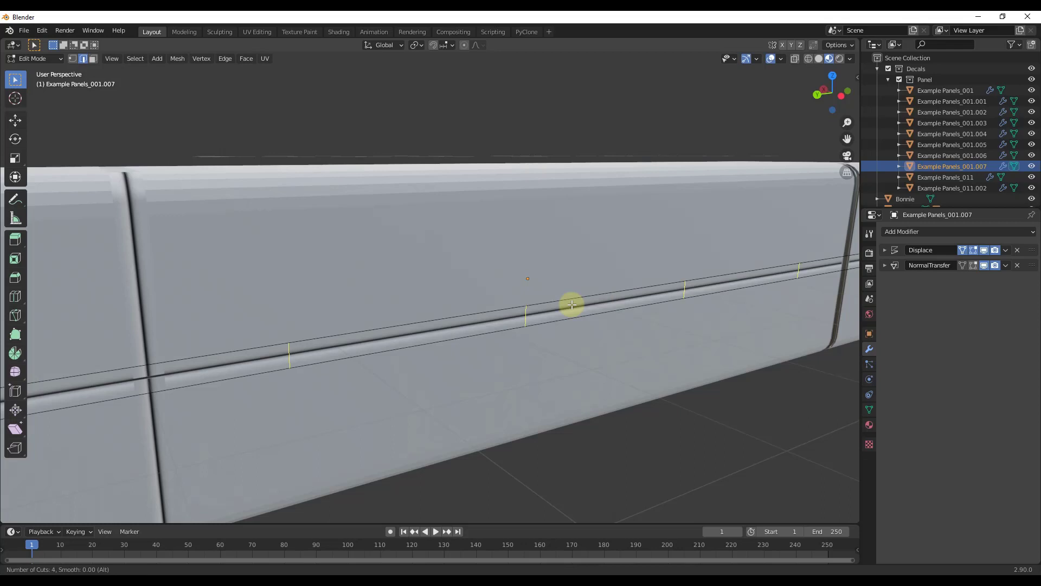
{"action": "left_click", "coordinate": [571, 305]}
{"action": "right_click", "coordinate": [577, 328]}
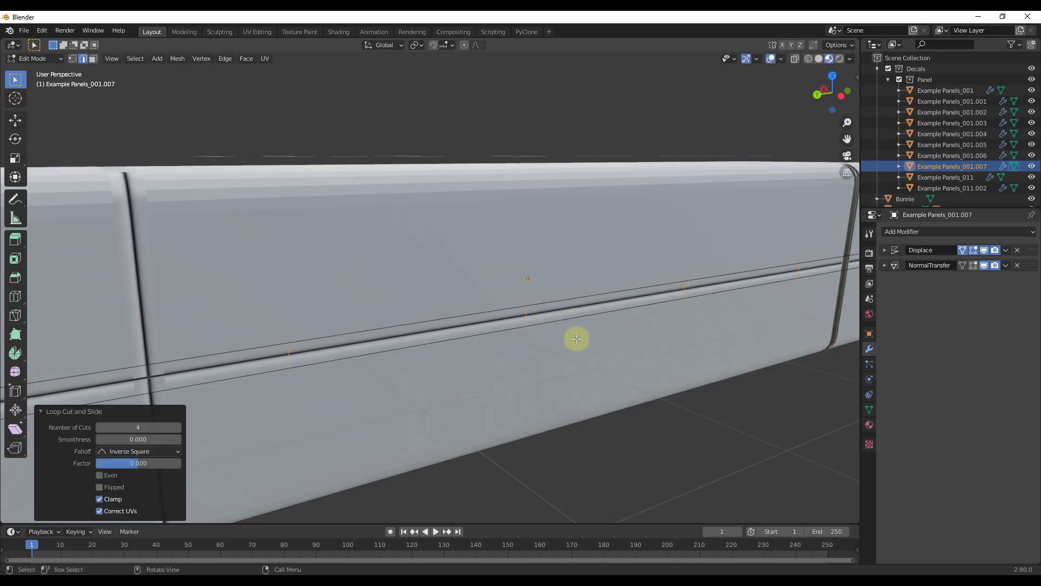
Raise the middle segment of the horizontal decal, between the two inner loop cuts, along the Z axis.
{"action": "scroll", "coordinate": [593, 295], "scroll_direction": "down", "scroll_amount": 2}
{"action": "middle_click_drag", "start_coordinate": [593, 295], "coordinate": [464, 265]}
{"action": "left_click_drag", "start_coordinate": [463, 265], "coordinate": [661, 348]}
{"action": "key", "text": "g"}
{"action": "key", "text": "z"}
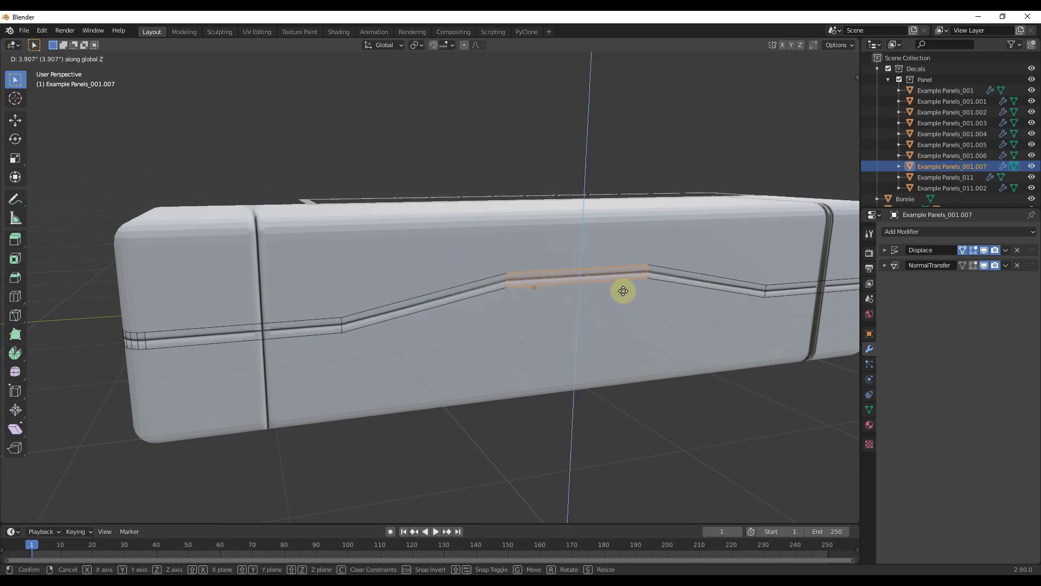
{"action": "left_click", "coordinate": [625, 271]}
Move the two outer cut edges along Y toward the raised segment, the near one by about -12.541", to steepen both slopes.
{"action": "left_click", "coordinate": [775, 304]}
{"action": "key", "text": "g"}
{"action": "key", "text": "y"}
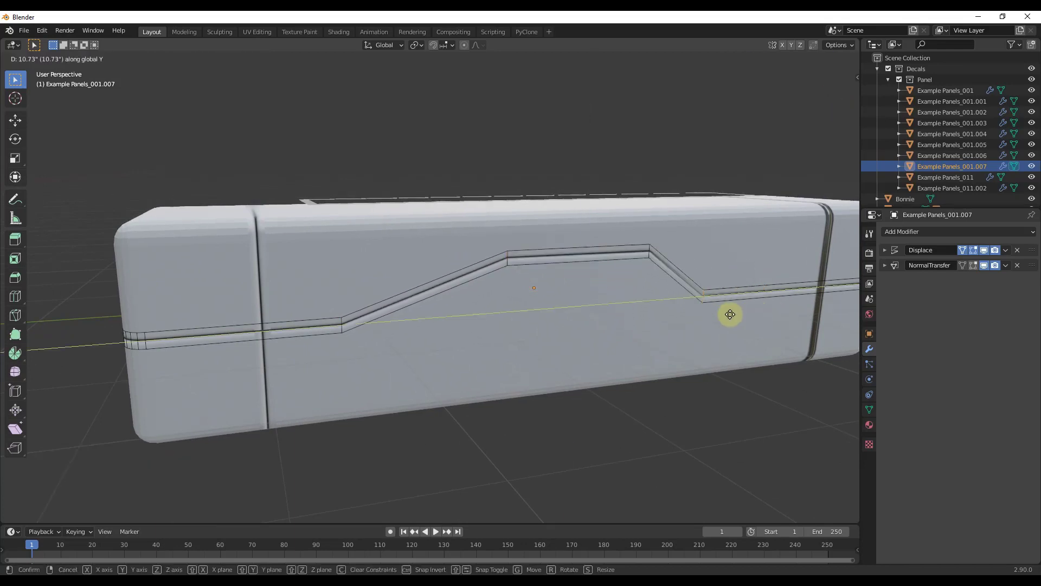
{"action": "left_click", "coordinate": [715, 314]}
{"action": "left_click", "coordinate": [363, 353]}
{"action": "key", "text": "g"}
{"action": "key", "text": "y"}
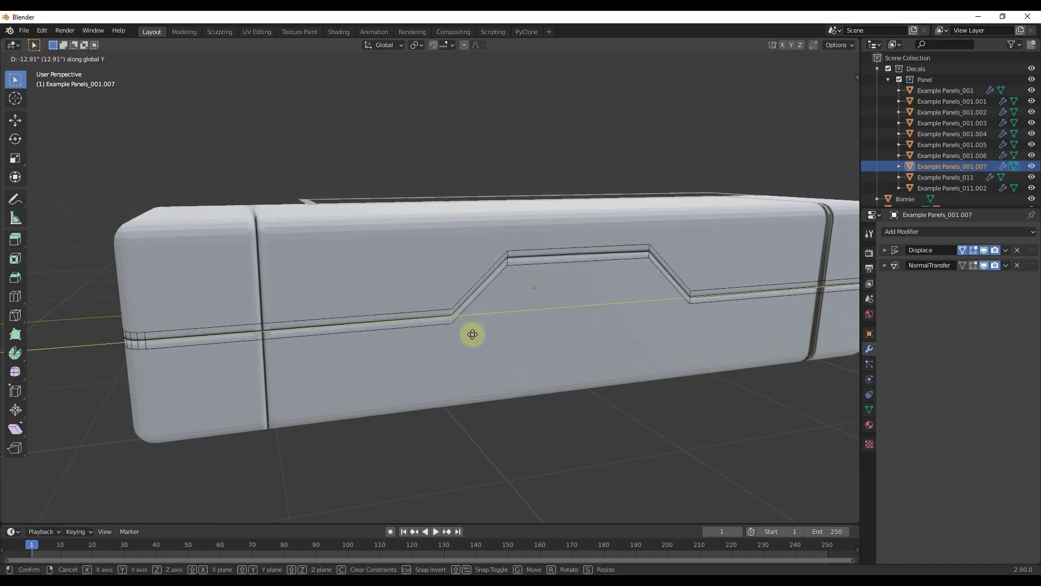
{"action": "left_click", "coordinate": [468, 331]}
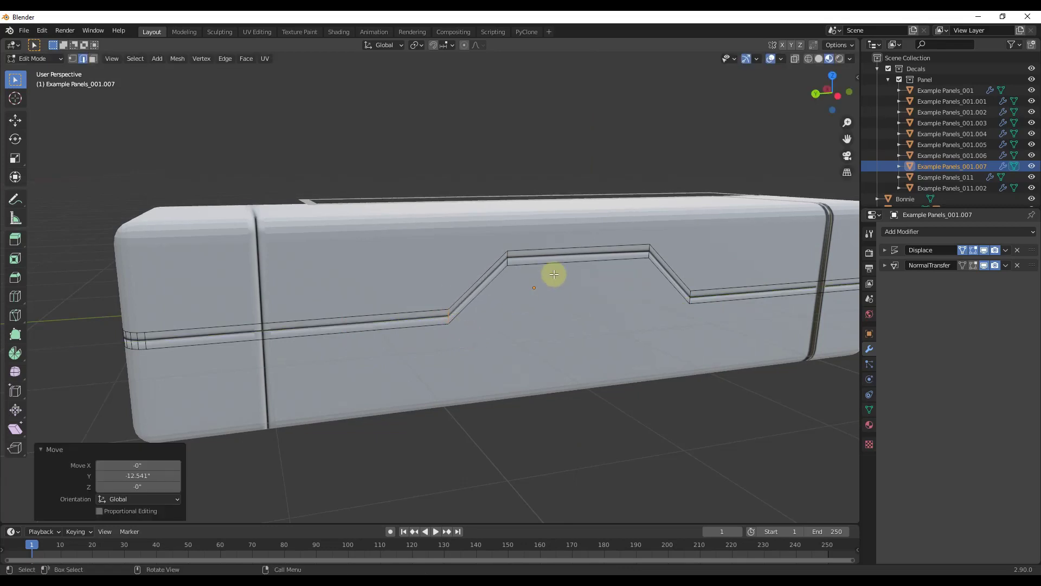
Lower the raised middle segment slightly along Z and leave Edit Mode.
{"action": "left_click", "coordinate": [662, 274]}
{"action": "key", "text": "g"}
{"action": "key", "text": "y"}
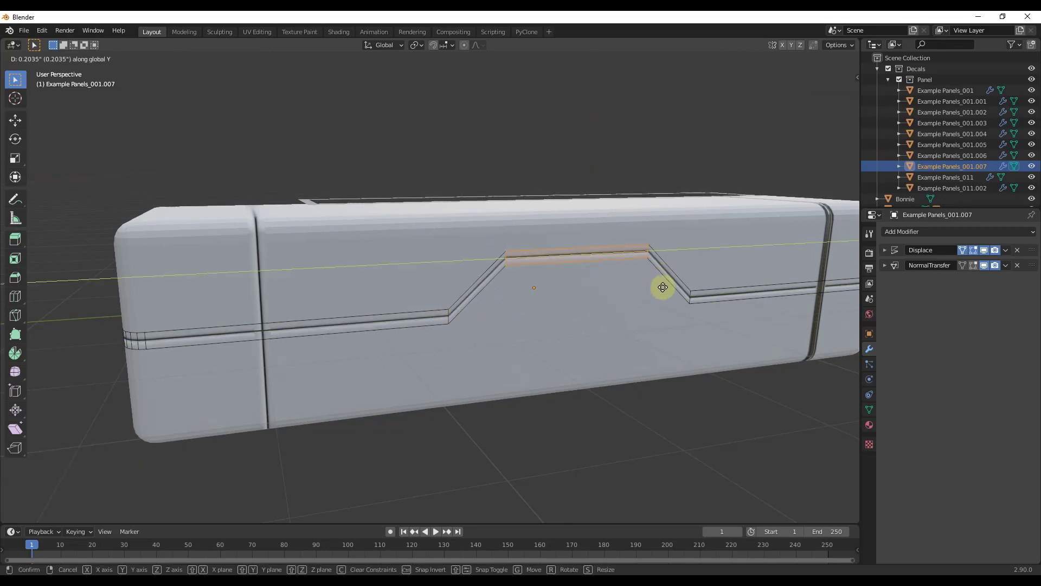
{"action": "key", "text": "z"}
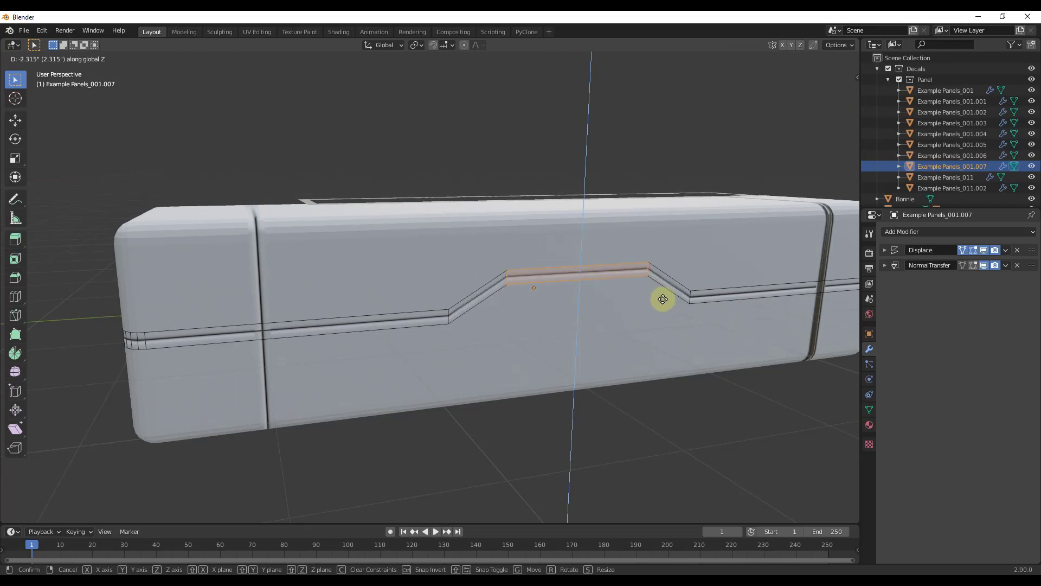
{"action": "left_click", "coordinate": [657, 295]}
{"action": "key", "text": "Tab"}
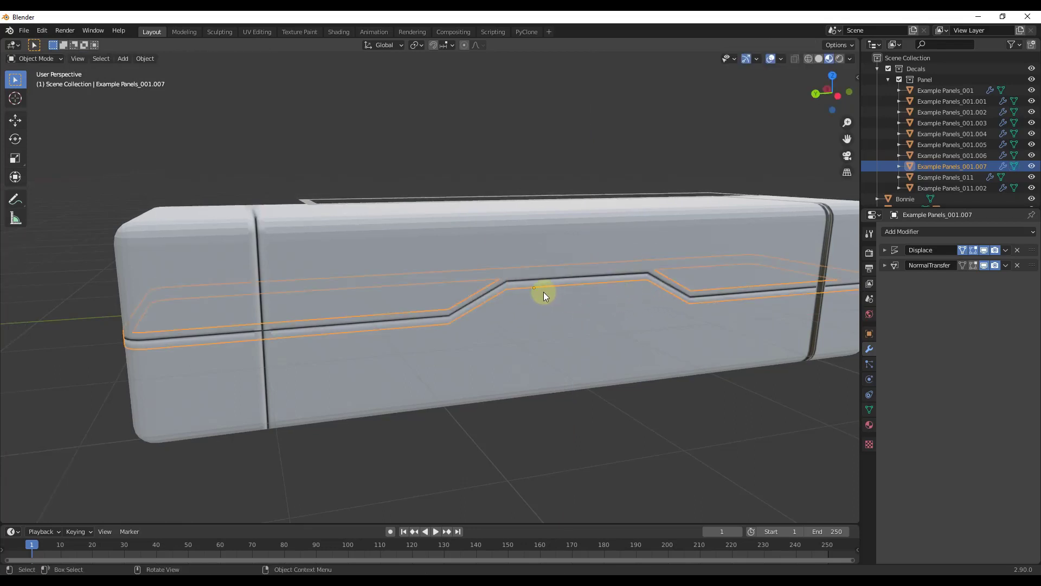
Select the long block and apply Shade Smooth to it.
{"action": "left_click", "coordinate": [577, 291]}
{"action": "middle_click_drag", "start_coordinate": [459, 424], "coordinate": [534, 252]}
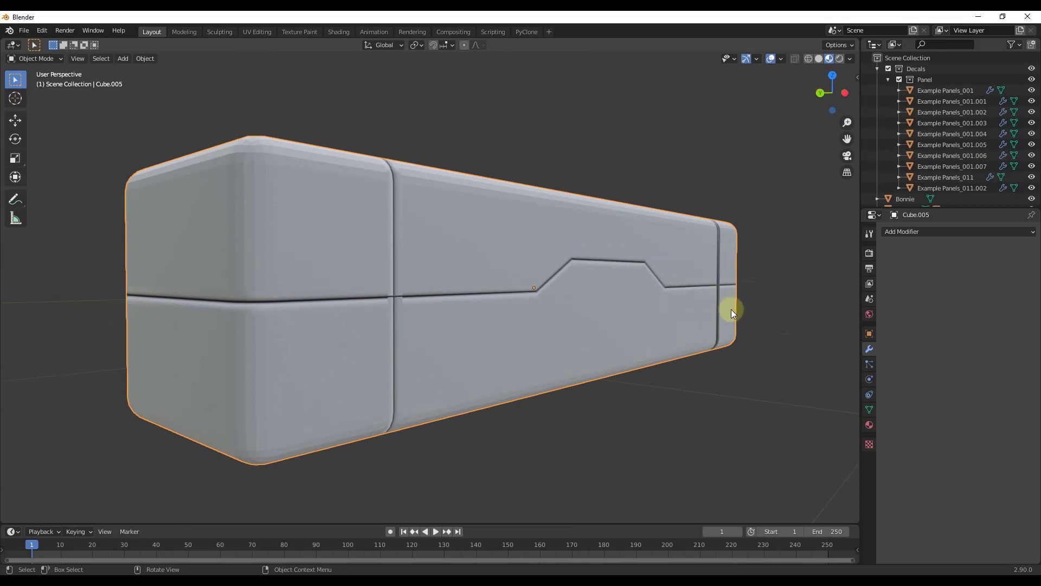
{"action": "middle_click_drag", "start_coordinate": [731, 309], "coordinate": [418, 483]}
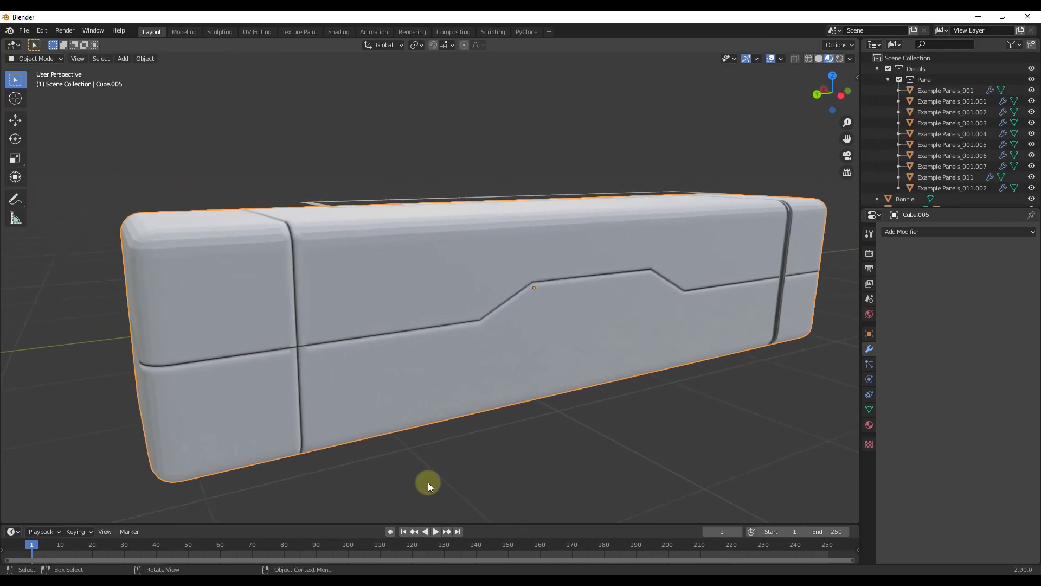
{"action": "middle_click_drag", "start_coordinate": [437, 312], "coordinate": [457, 453]}
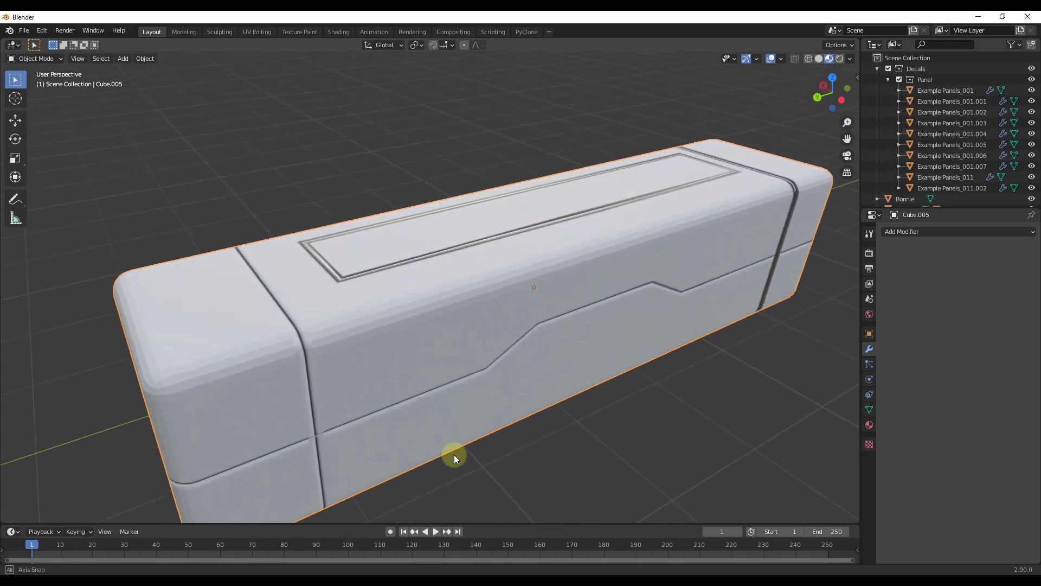
{"action": "scroll", "coordinate": [580, 274], "scroll_direction": "down", "scroll_amount": 1}
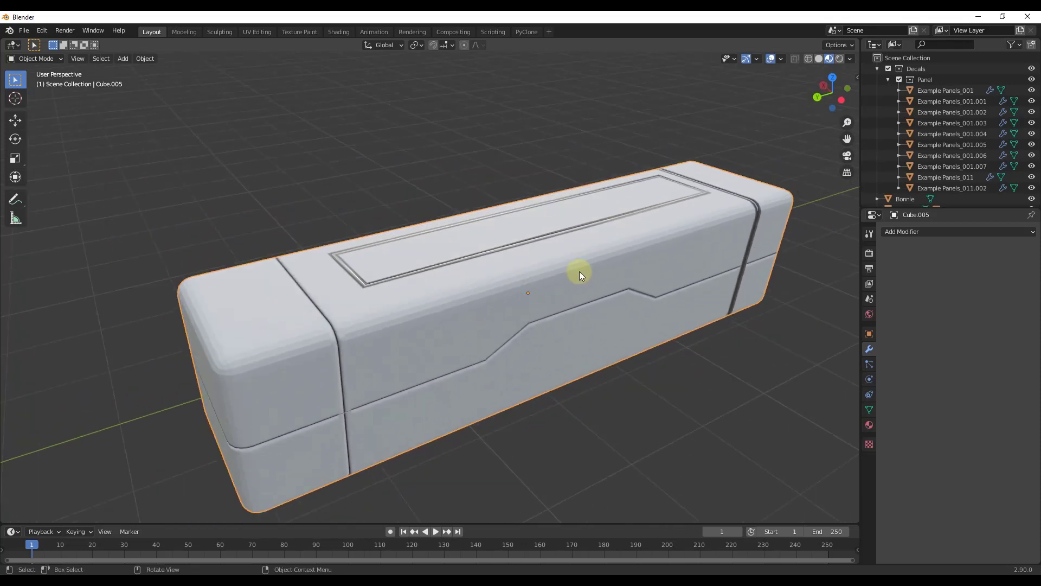
{"action": "right_click", "coordinate": [568, 265]}
{"action": "left_click", "coordinate": [574, 264]}
Give the block a new material with a deep blue base color and a roughness of 0.188.
{"action": "left_click", "coordinate": [867, 423]}
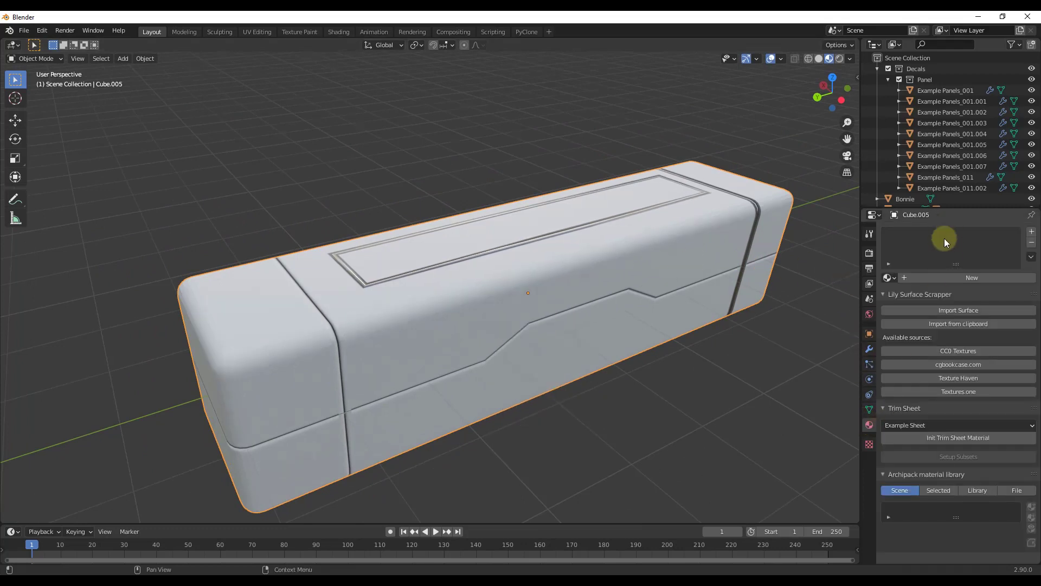
{"action": "left_click", "coordinate": [928, 277]}
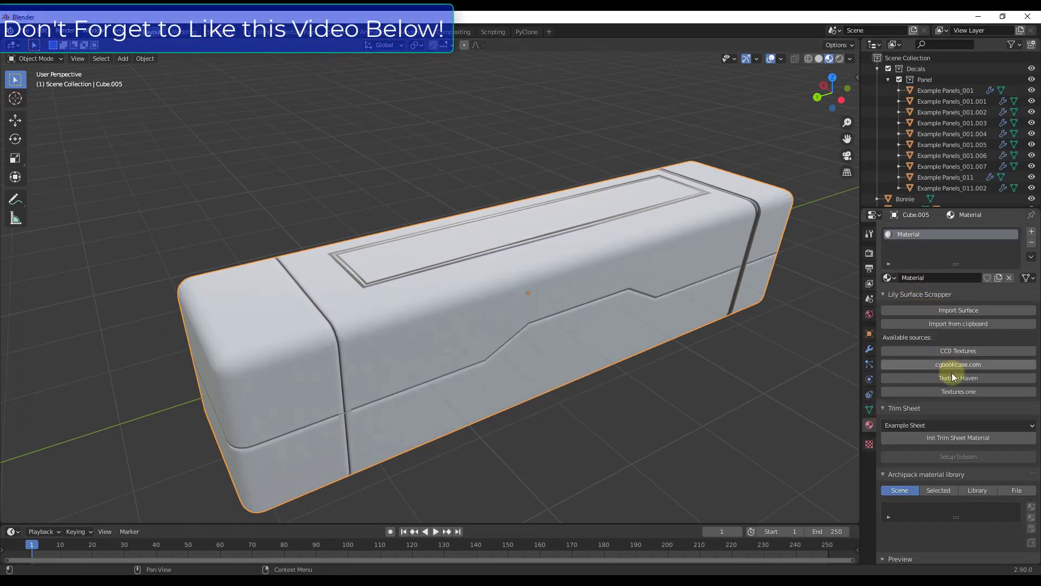
{"action": "scroll", "coordinate": [952, 372], "scroll_direction": "down", "scroll_amount": 5}
{"action": "scroll", "coordinate": [929, 490], "scroll_direction": "down", "scroll_amount": 4}
{"action": "left_click", "coordinate": [975, 456]}
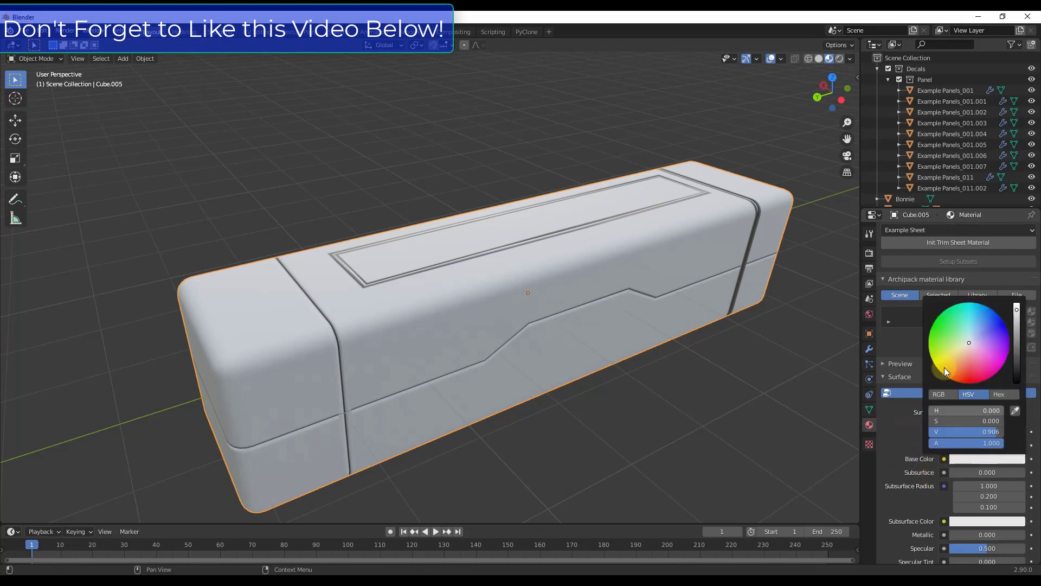
{"action": "left_click", "coordinate": [1003, 323]}
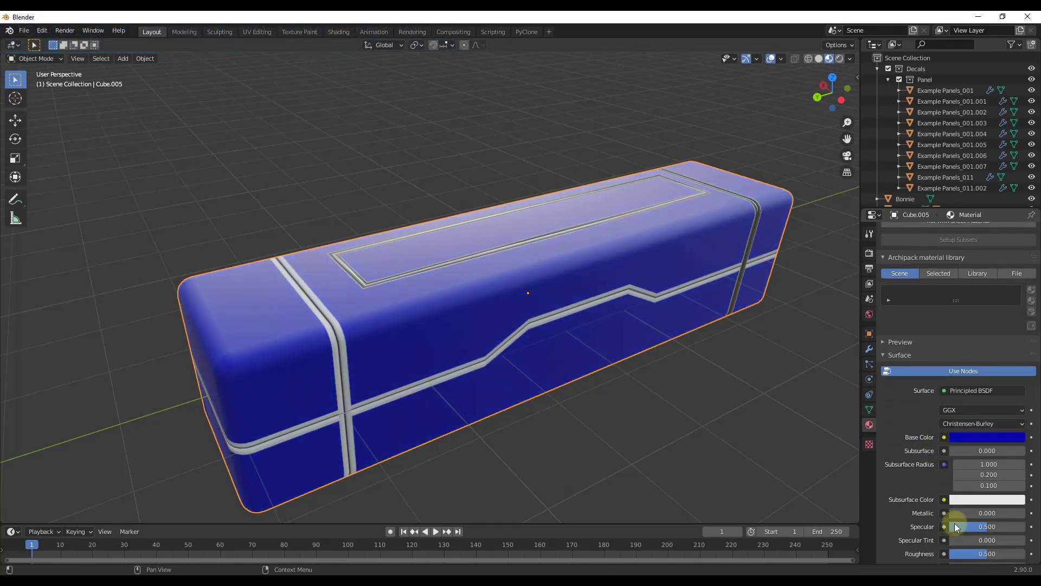
{"action": "scroll", "coordinate": [920, 455], "scroll_direction": "down", "scroll_amount": 13}
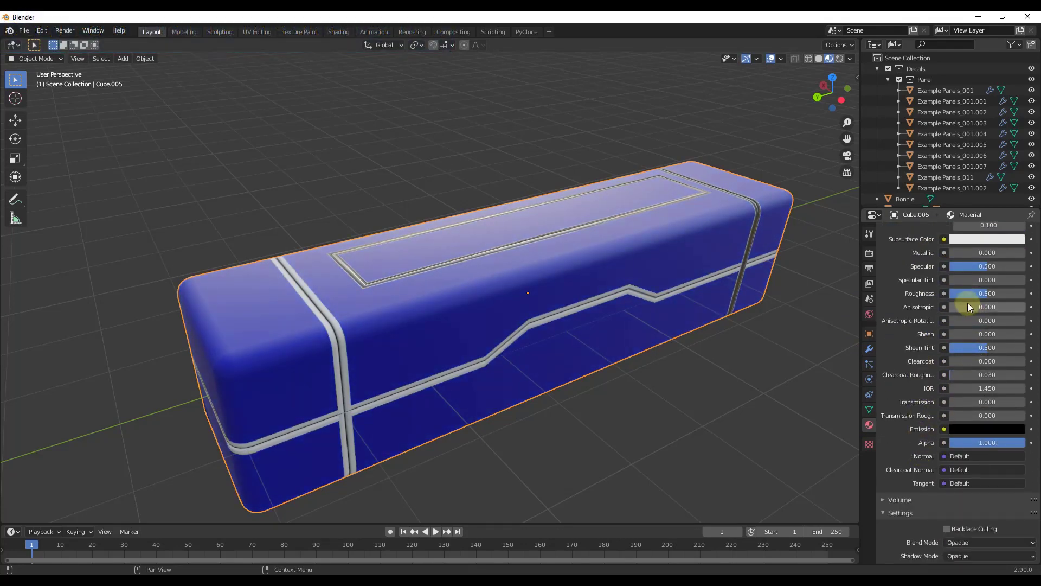
{"action": "left_click_drag", "start_coordinate": [973, 294], "coordinate": [962, 293]}
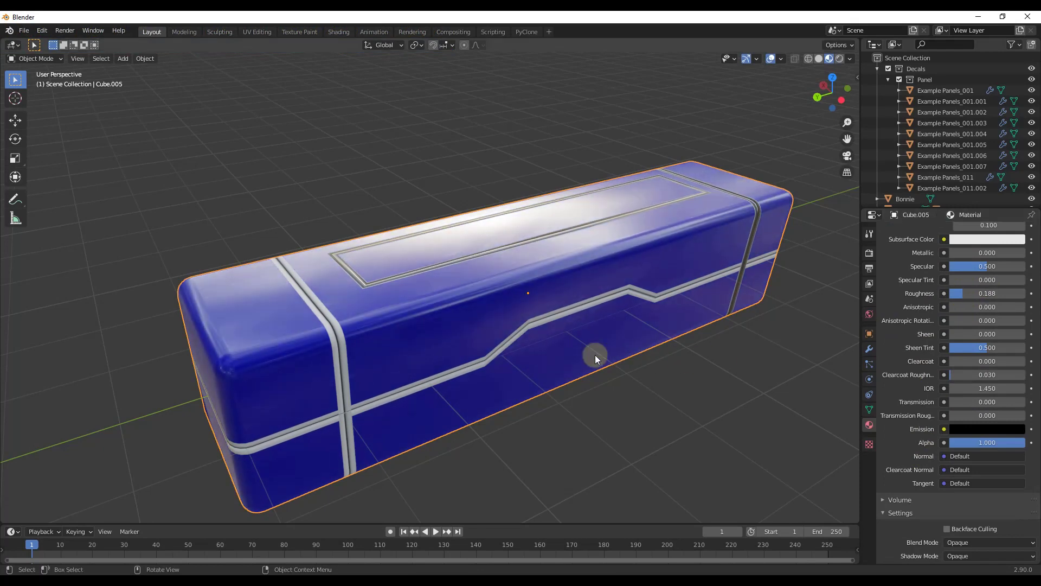
Start DECALmachine's Match on the near vertical panel decal, switch Subset matching off and match its Material slot to "Material".
{"action": "scroll", "coordinate": [557, 275], "scroll_direction": "up", "scroll_amount": 6}
{"action": "scroll", "coordinate": [445, 320], "scroll_direction": "down", "scroll_amount": 5}
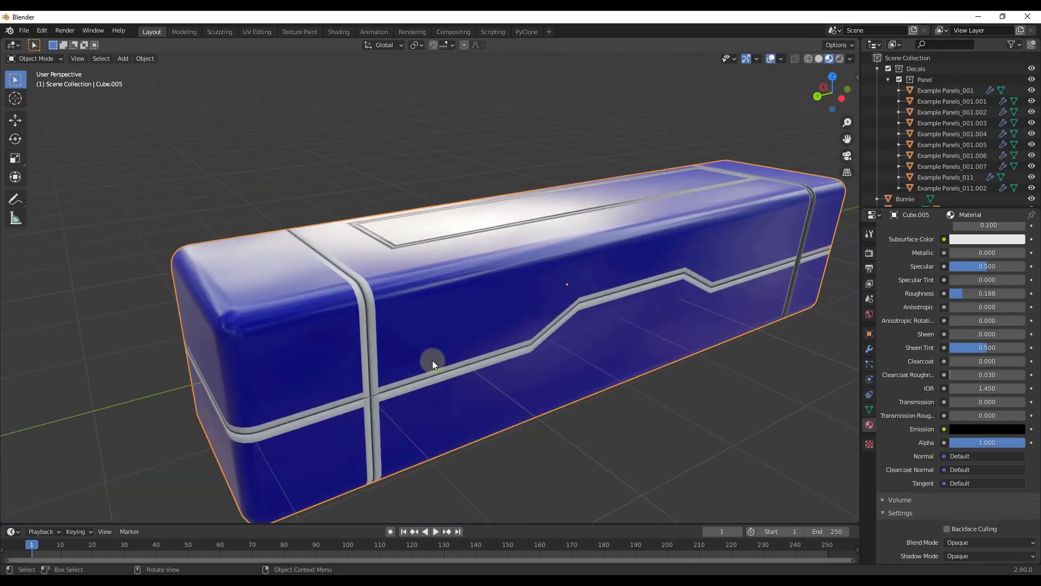
{"action": "scroll", "coordinate": [380, 393], "scroll_direction": "up", "scroll_amount": 4}
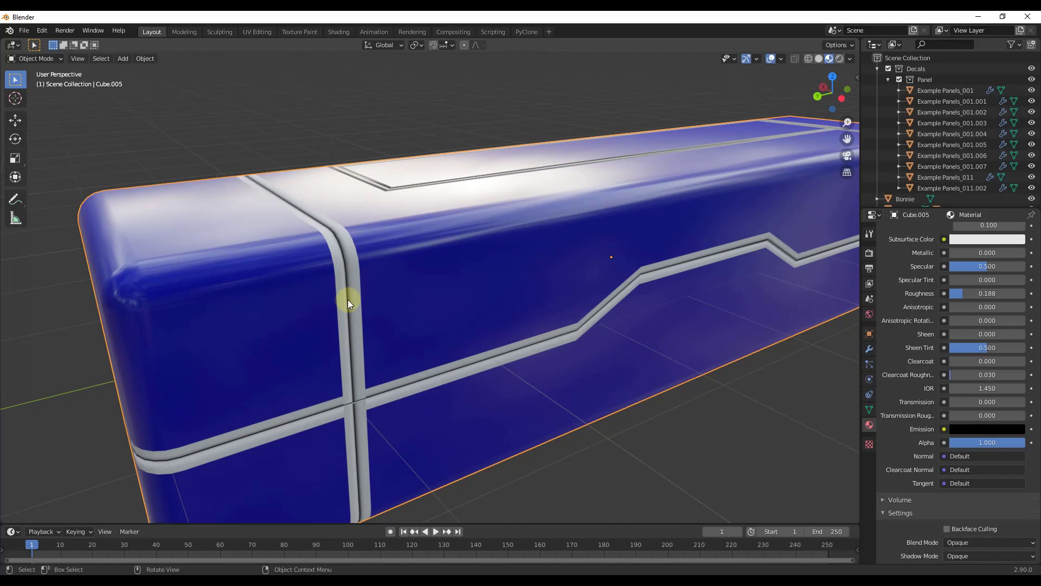
{"action": "middle_click_drag", "start_coordinate": [389, 279], "coordinate": [372, 260]}
{"action": "scroll", "coordinate": [542, 290], "scroll_direction": "down", "scroll_amount": 4}
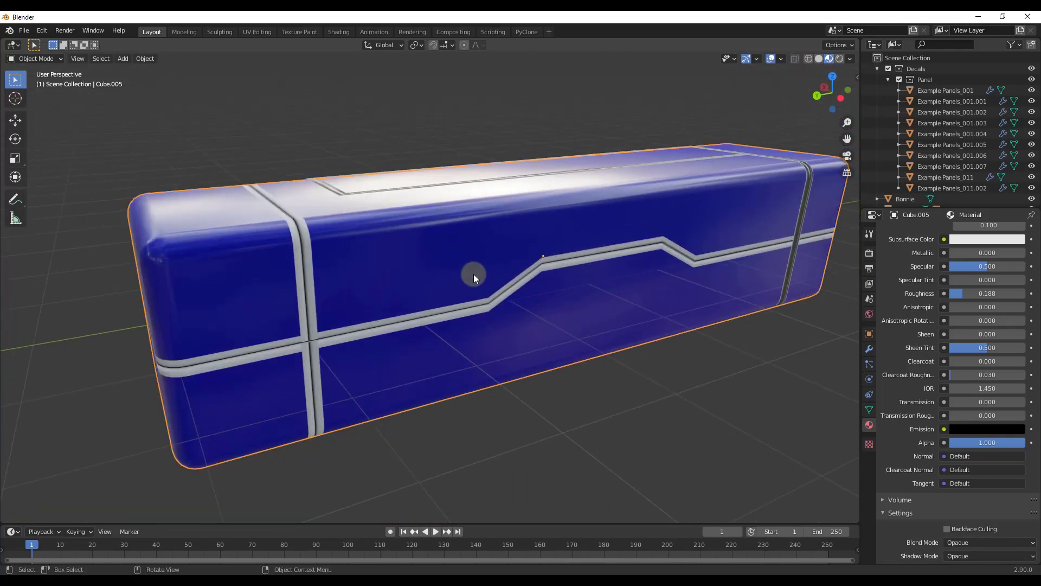
{"action": "middle_click_drag", "start_coordinate": [473, 274], "coordinate": [361, 282]}
{"action": "left_click", "coordinate": [335, 282]}
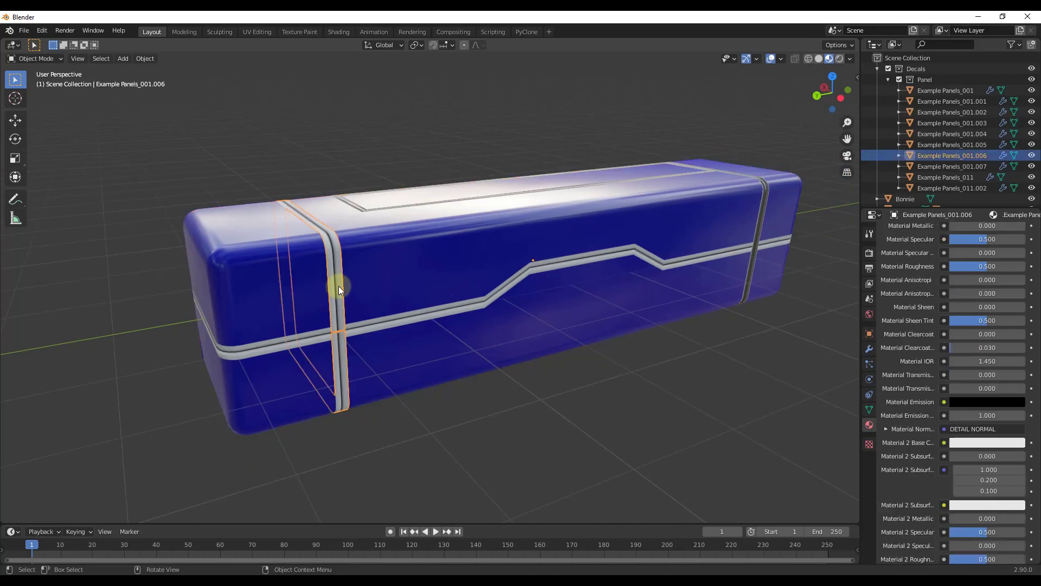
{"action": "key", "text": "d"}
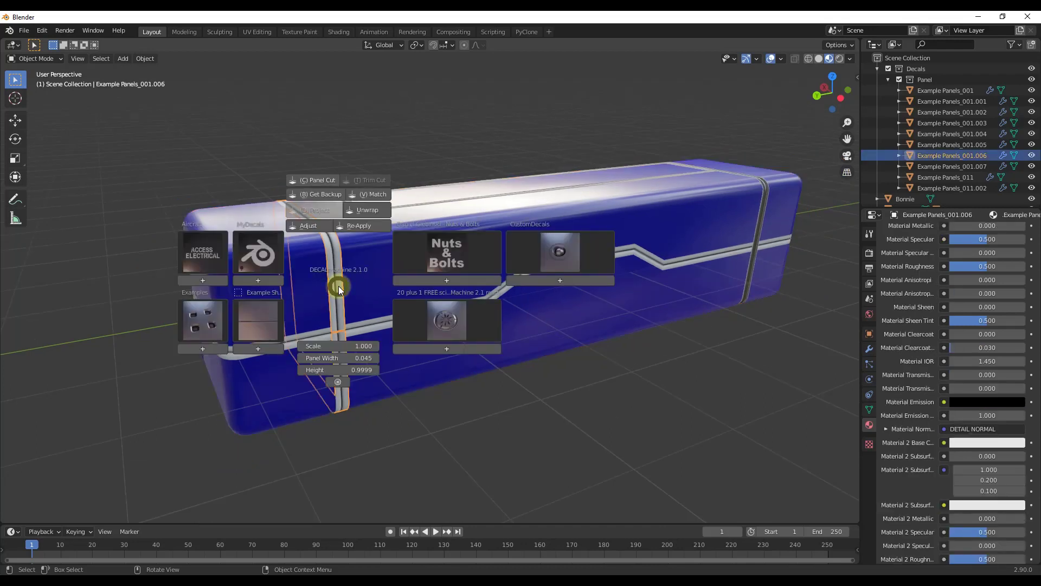
{"action": "left_click", "coordinate": [372, 195]}
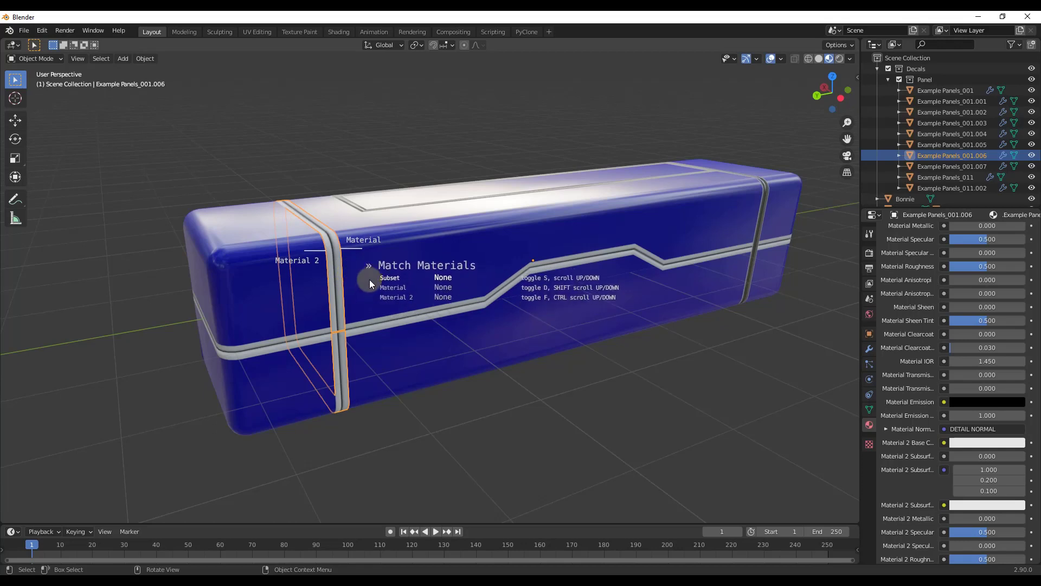
{"action": "key", "text": "s"}
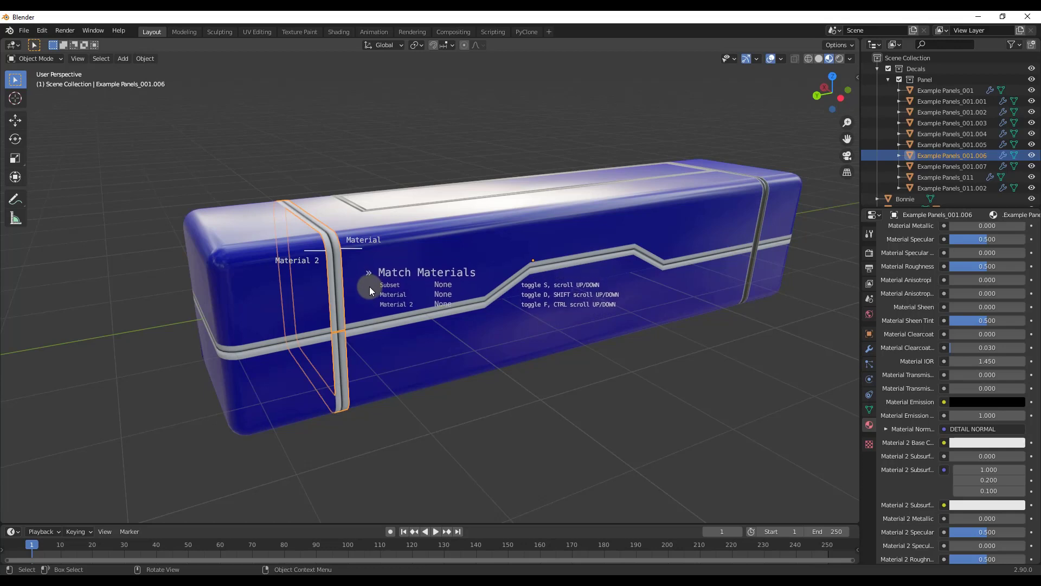
{"action": "key", "text": "d"}
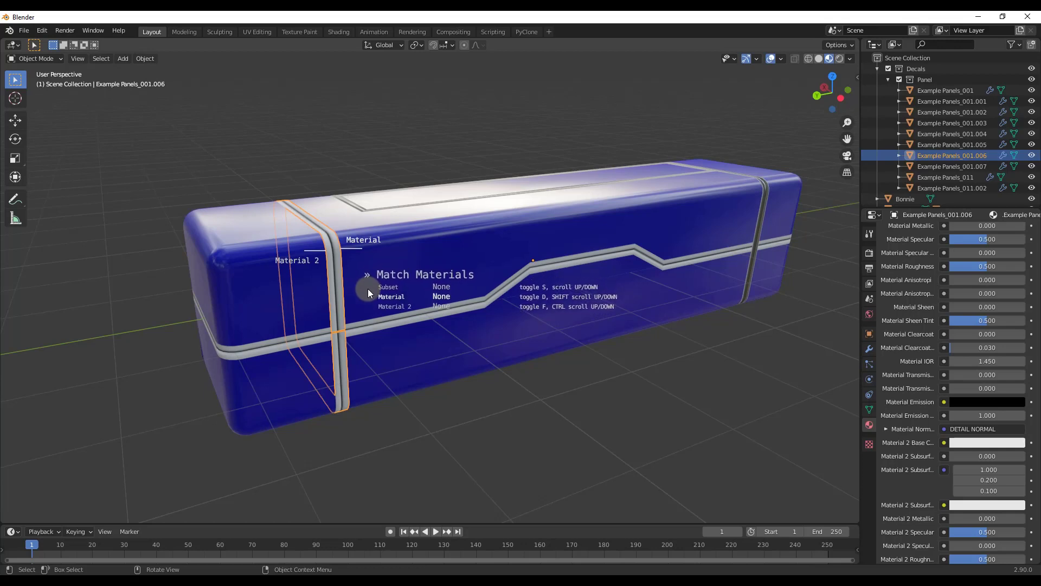
{"action": "scroll", "coordinate": [369, 290], "scroll_direction": "down", "scroll_amount": 4, "text": "shift"}
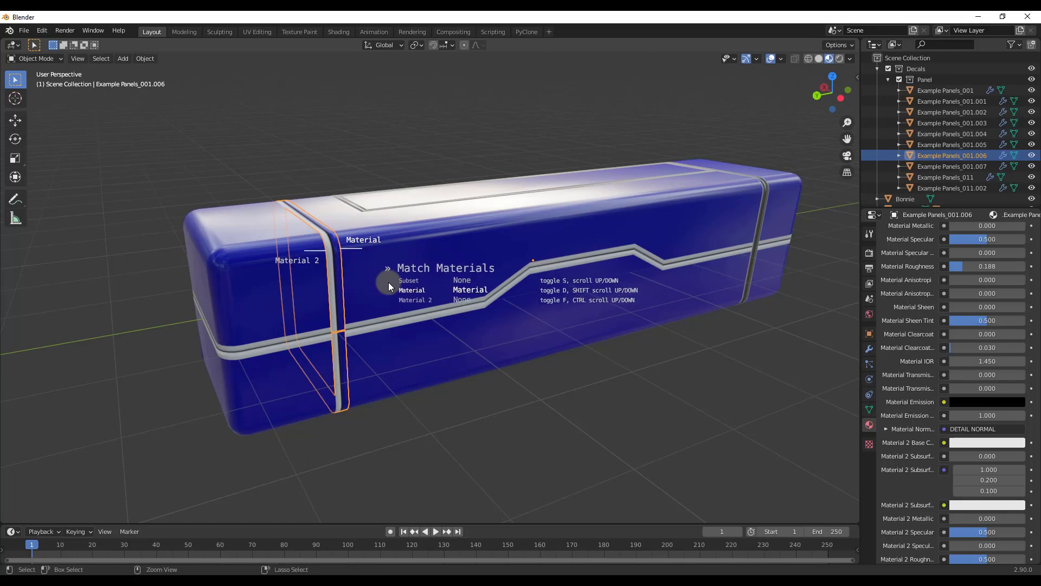
Match the near vertical panel decal's Material 2 slot to "Material" as well and confirm the match.
{"action": "key", "text": "f"}
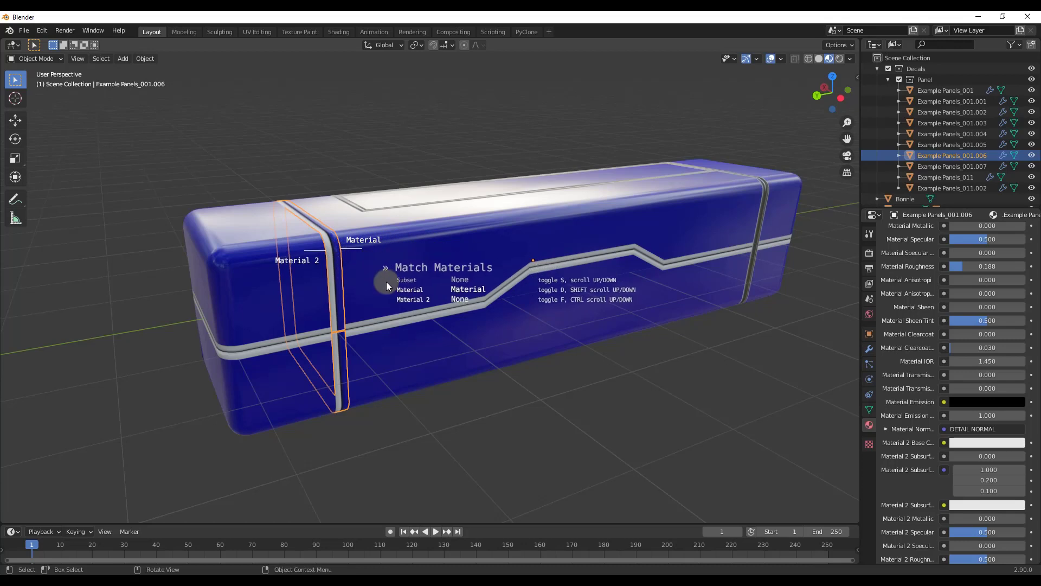
{"action": "scroll", "coordinate": [386, 287], "scroll_direction": "down", "scroll_amount": 1, "text": "shift"}
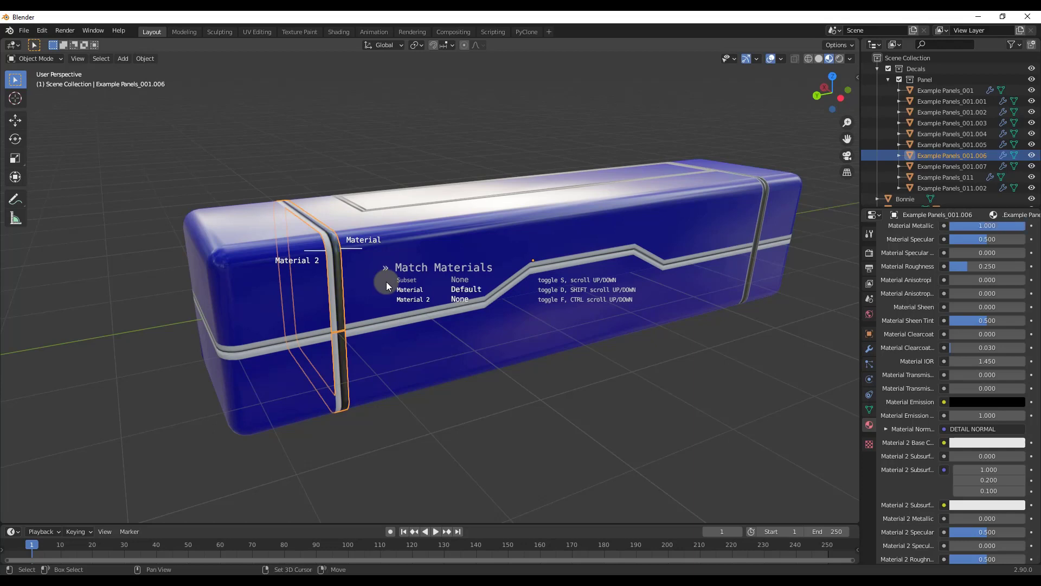
{"action": "scroll", "coordinate": [386, 286], "scroll_direction": "up", "scroll_amount": 1, "text": "shift"}
{"action": "scroll", "coordinate": [387, 286], "scroll_direction": "down", "scroll_amount": 2, "text": "ctrl"}
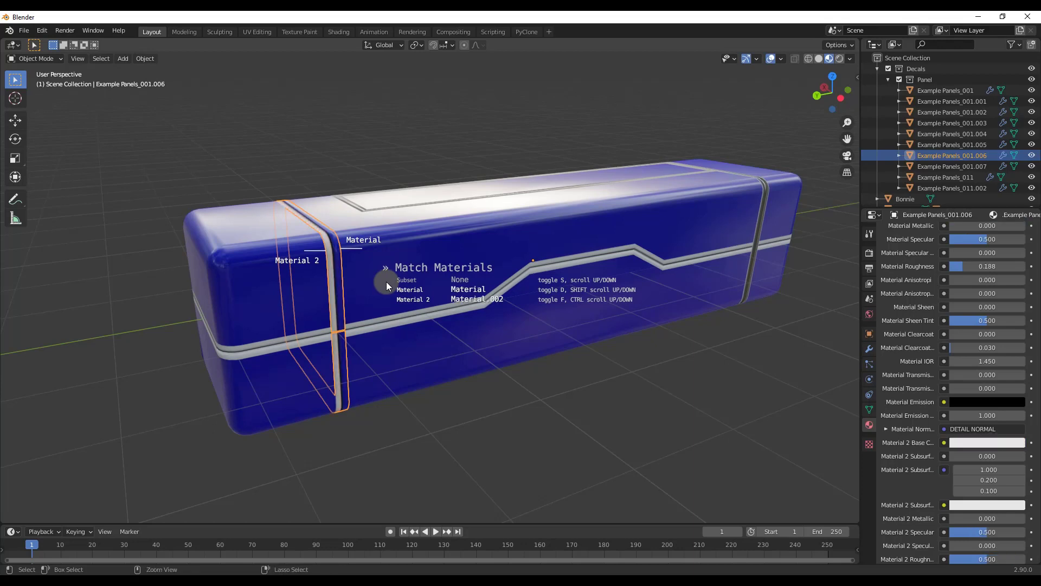
{"action": "scroll", "coordinate": [386, 285], "scroll_direction": "up", "scroll_amount": 1, "text": "ctrl"}
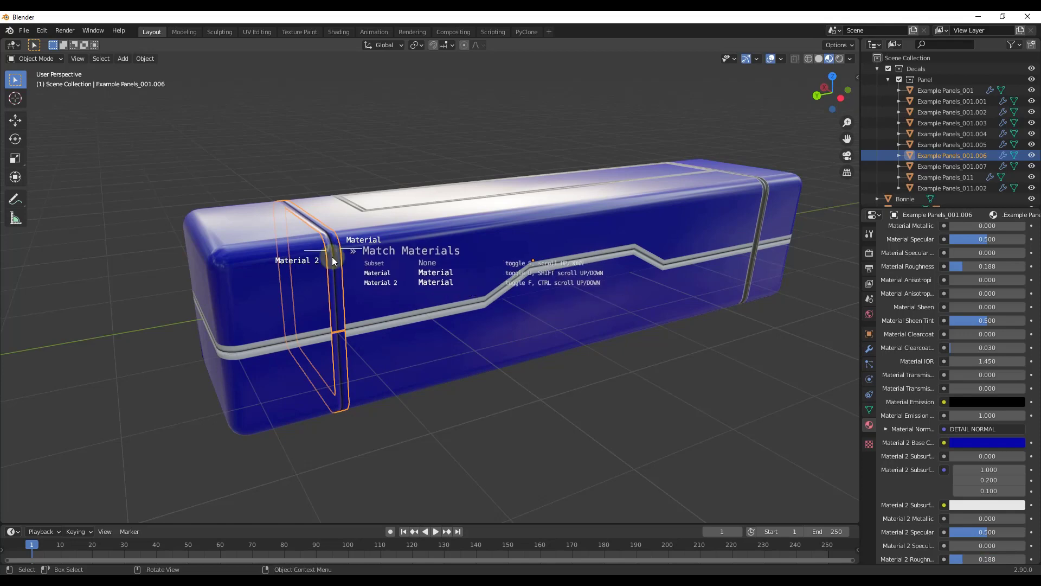
{"action": "left_click", "coordinate": [385, 279]}
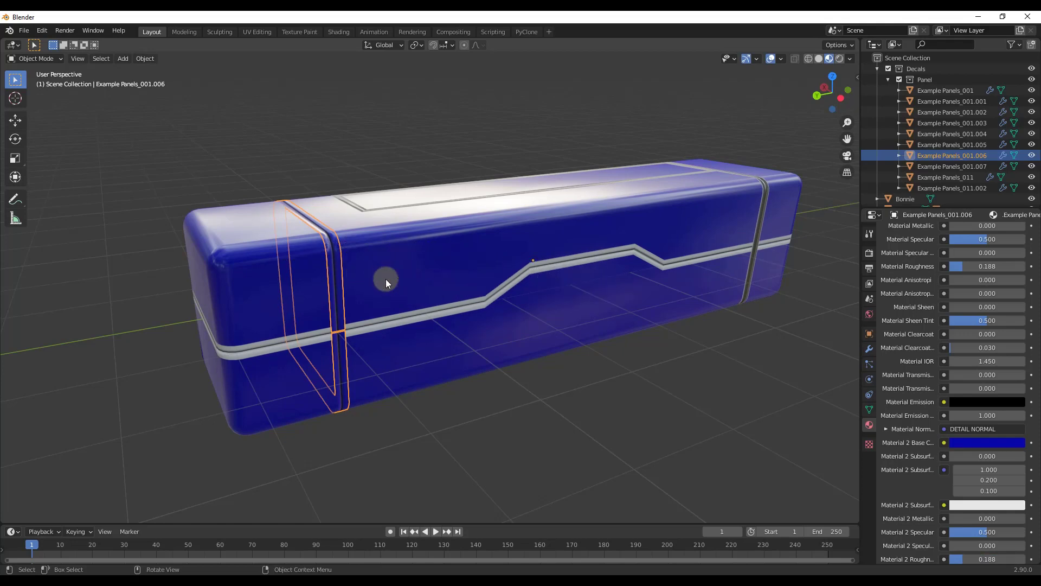
Start DECALmachine's Match on the vertical panel decal at the block's far end, switch Subset matching off and match its Material slot to "Material".
{"action": "scroll", "coordinate": [298, 259], "scroll_direction": "up", "scroll_amount": 6}
{"action": "middle_click_drag", "start_coordinate": [340, 293], "coordinate": [325, 236]}
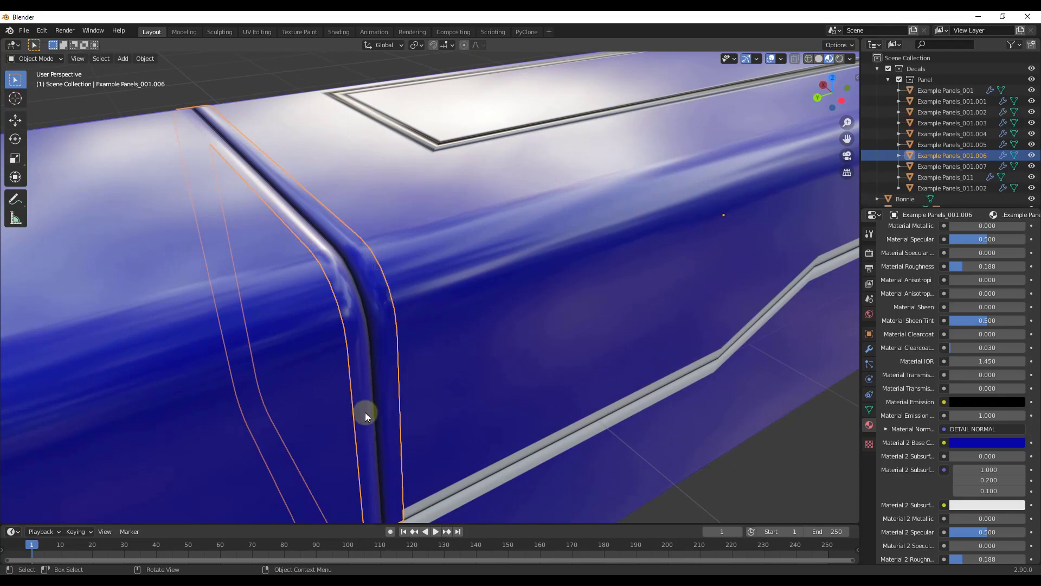
{"action": "scroll", "coordinate": [365, 412], "scroll_direction": "down", "scroll_amount": 10}
{"action": "scroll", "coordinate": [767, 226], "scroll_direction": "up", "scroll_amount": 4}
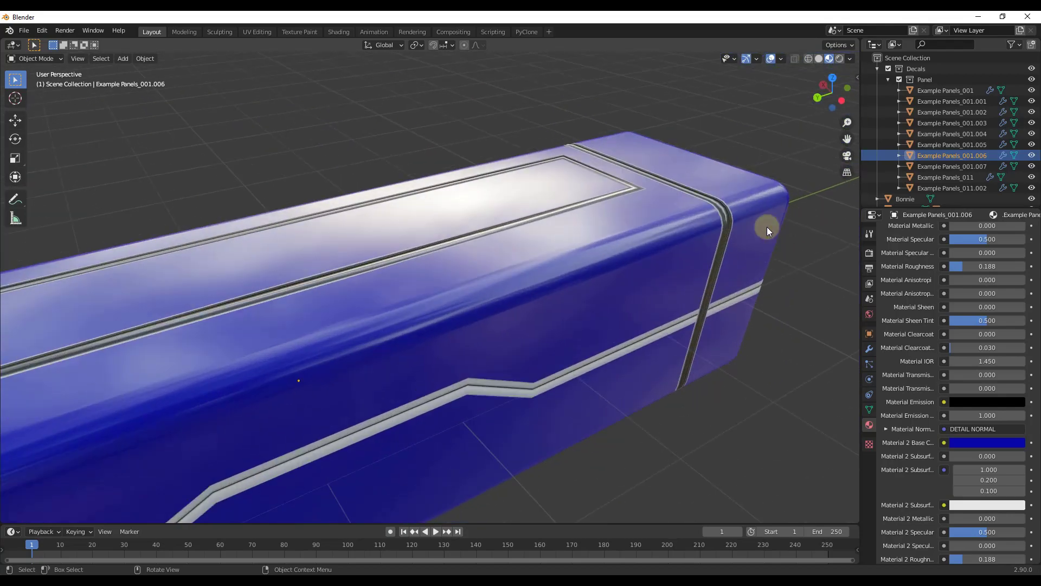
{"action": "mouse_move", "coordinate": [575, 173]}
{"action": "middle_mouse_down"}
{"action": "mouse_move", "coordinate": [556, 170]}
{"action": "mouse_move", "coordinate": [564, 184]}
{"action": "middle_mouse_up"}
{"action": "scroll", "coordinate": [704, 341], "scroll_direction": "down", "scroll_amount": 4}
{"action": "middle_click_drag", "start_coordinate": [851, 410], "coordinate": [737, 337]}
{"action": "left_click", "coordinate": [713, 333]}
{"action": "key", "text": "d"}
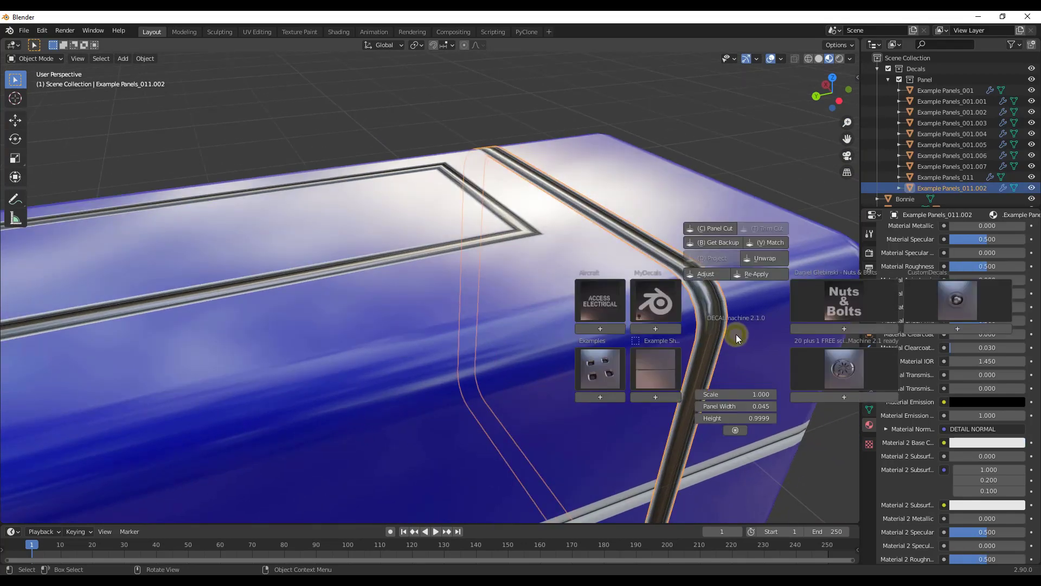
{"action": "key", "text": "v"}
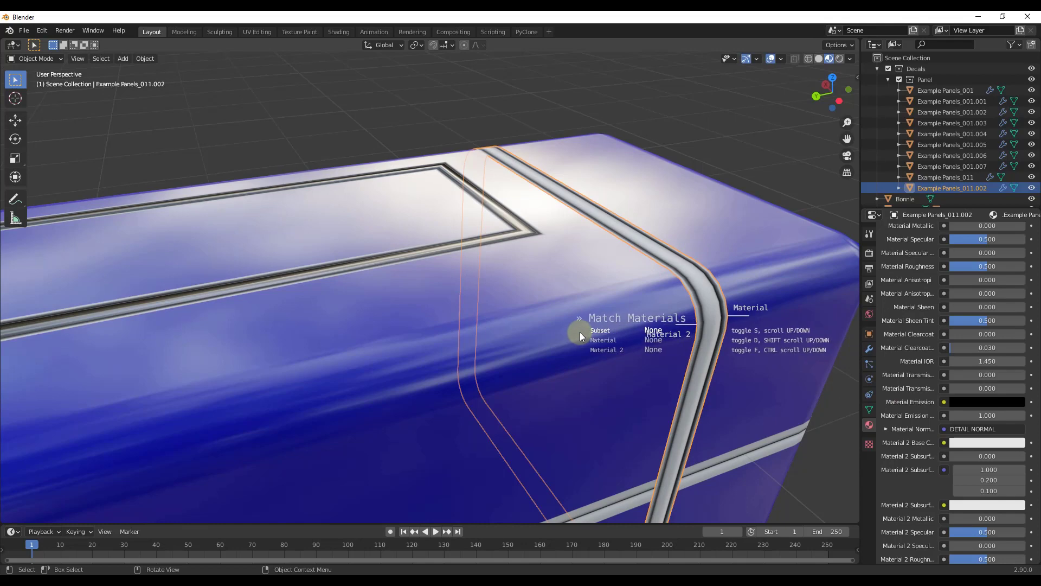
{"action": "key", "text": "s"}
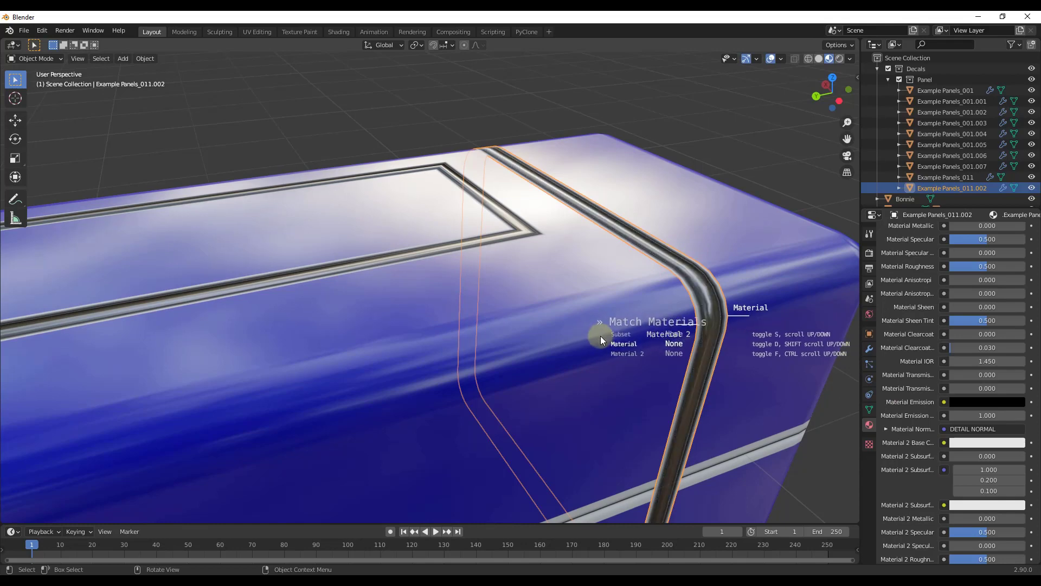
{"action": "scroll", "coordinate": [586, 332], "scroll_direction": "down", "scroll_amount": 3, "text": "shift"}
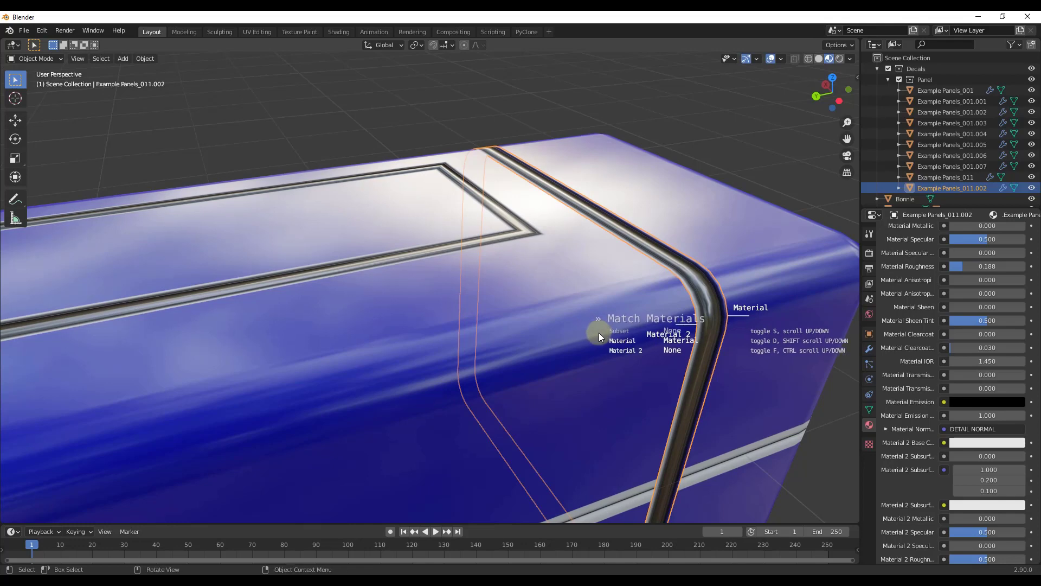
Match the far vertical decal's Material 2 slot to "Material" and confirm the match.
{"action": "scroll", "coordinate": [599, 333], "scroll_direction": "down", "scroll_amount": 3, "text": "ctrl"}
{"action": "scroll", "coordinate": [598, 333], "scroll_direction": "up", "scroll_amount": 3, "text": "ctrl"}
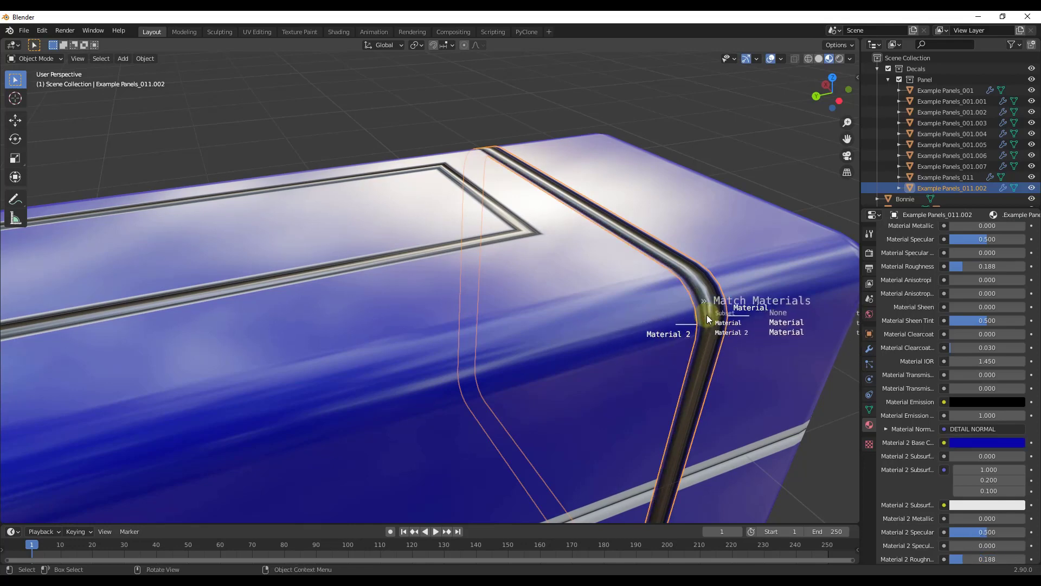
{"action": "left_click", "coordinate": [699, 312]}
{"action": "middle_click_drag", "start_coordinate": [643, 304], "coordinate": [737, 353]}
{"action": "scroll", "coordinate": [737, 353], "scroll_direction": "down", "scroll_amount": 6}
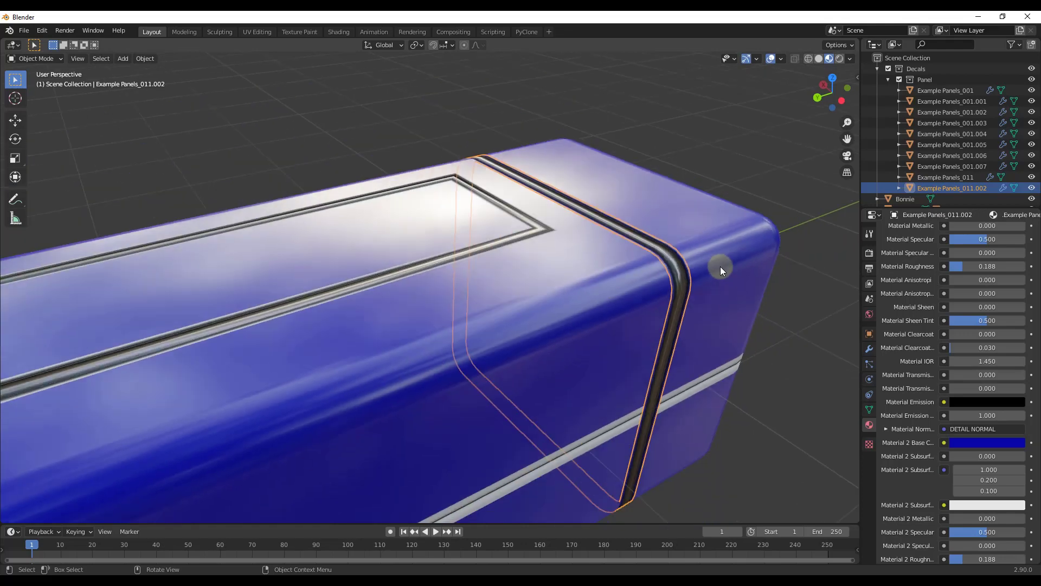
{"action": "middle_click_drag", "start_coordinate": [712, 267], "coordinate": [685, 285]}
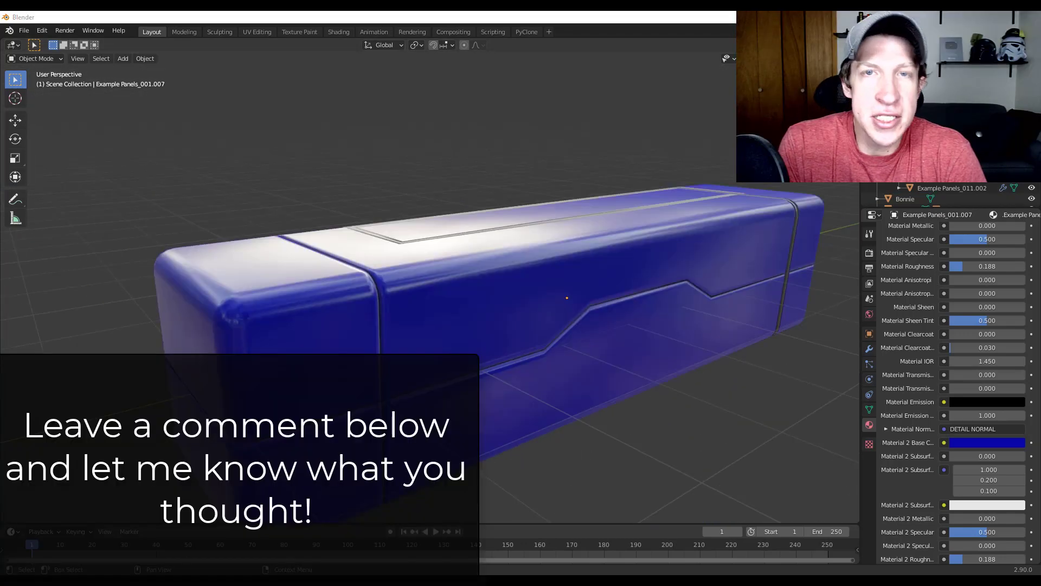